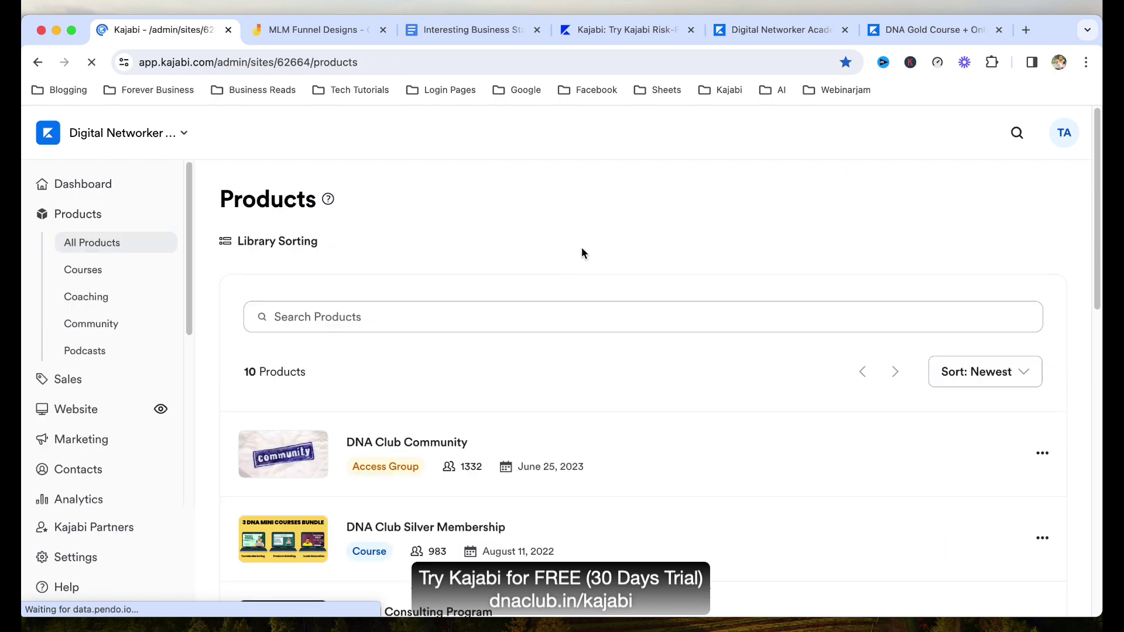
Start a new course titled "Team Eagle Training Program" and return to the course list without creating it.
{"action": "left_click", "coordinate": [95, 269]}
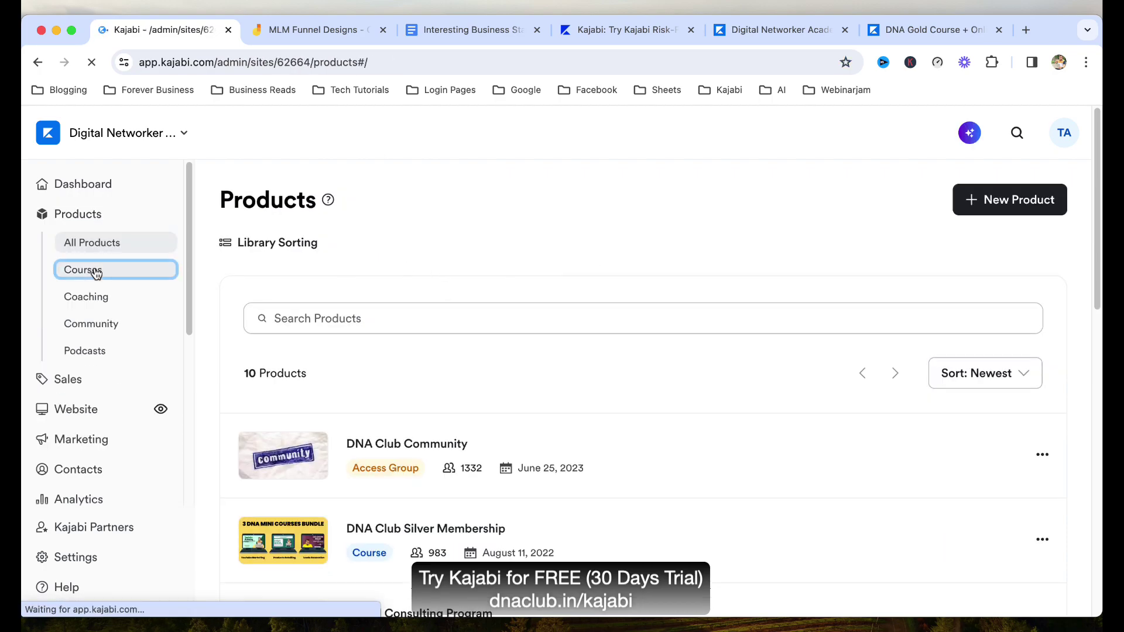
{"action": "left_click", "coordinate": [1001, 212]}
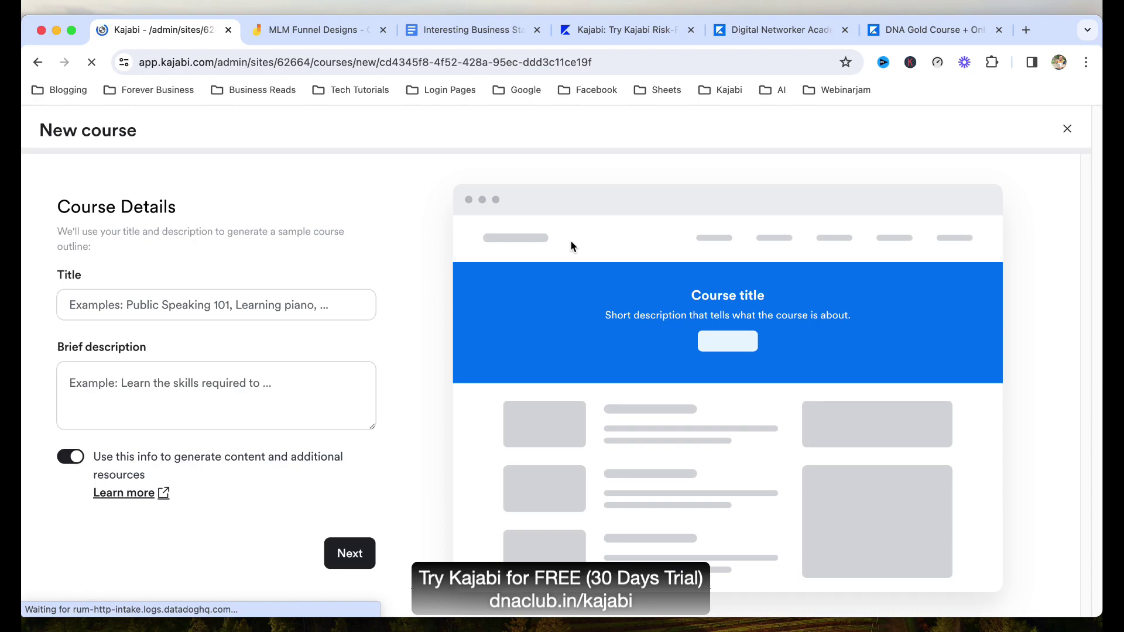
{"action": "left_click", "coordinate": [241, 304]}
{"action": "type", "text": "Tea"}
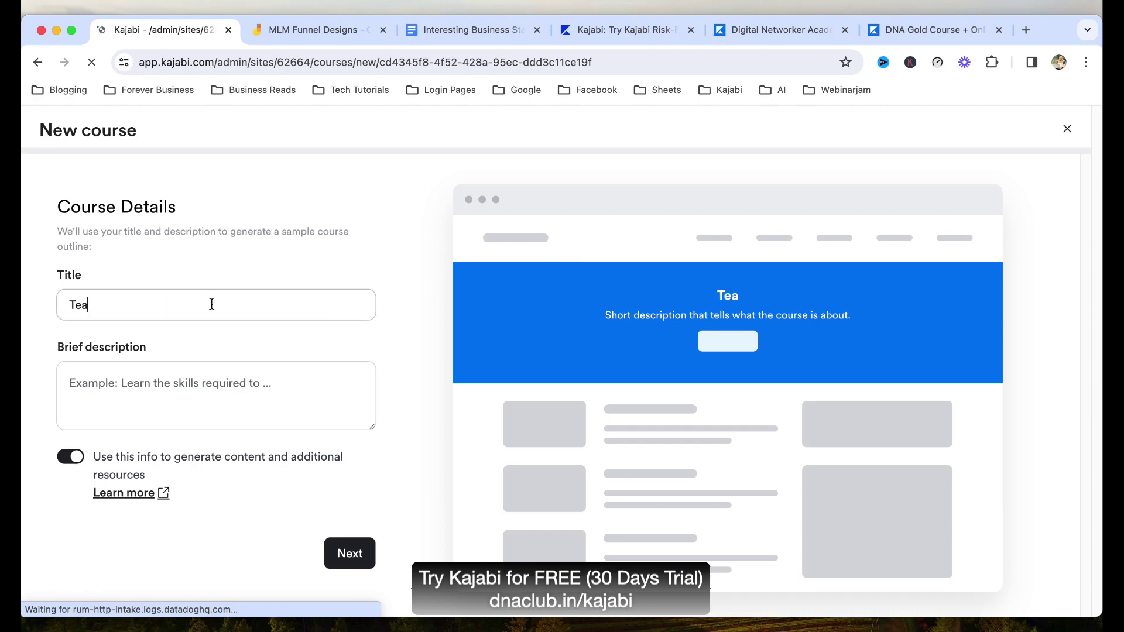
{"action": "type", "text": "m Eagle Training Pogr"}
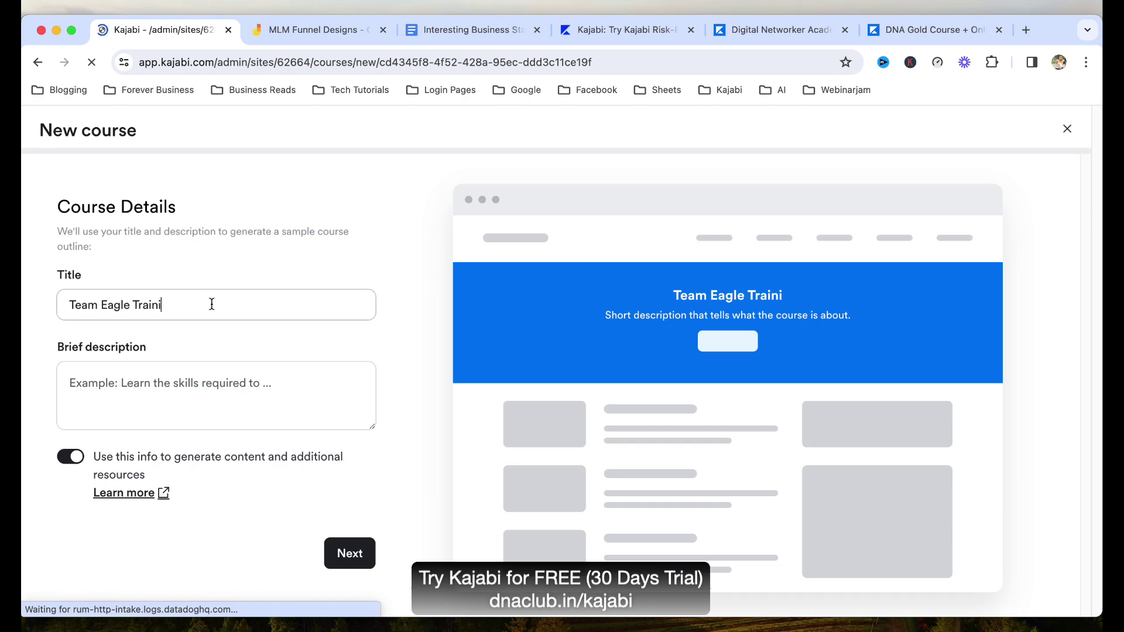
{"action": "key", "text": "BackSpace"}
{"action": "key", "text": "BackSpace"}
{"action": "key", "text": "BackSpace"}
{"action": "type", "text": "rogram"}
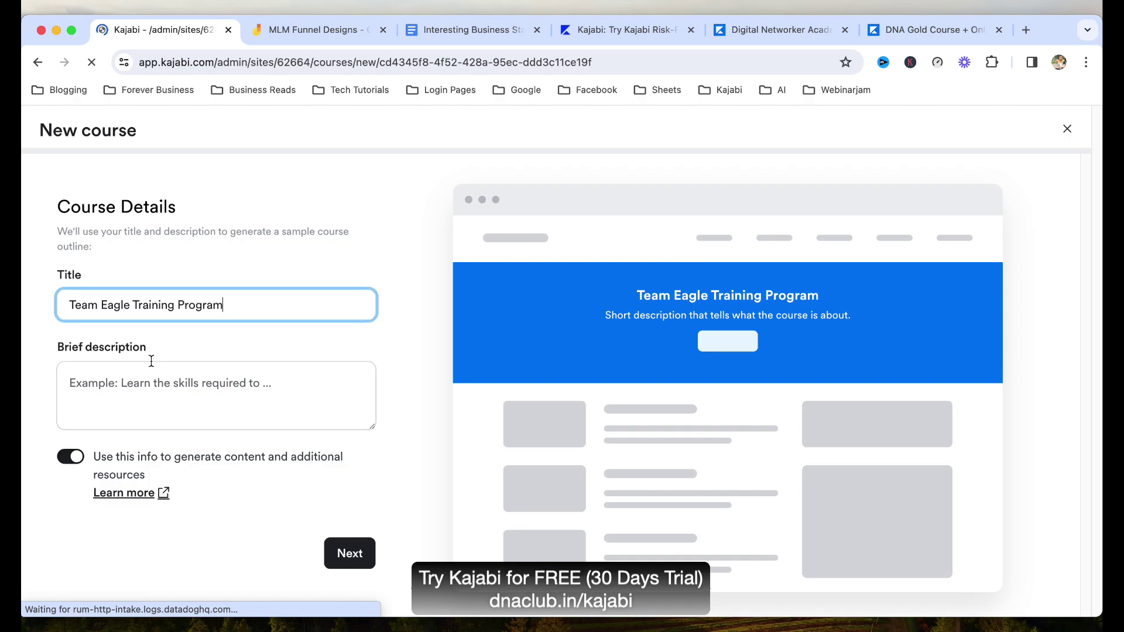
{"action": "left_click", "coordinate": [38, 62]}
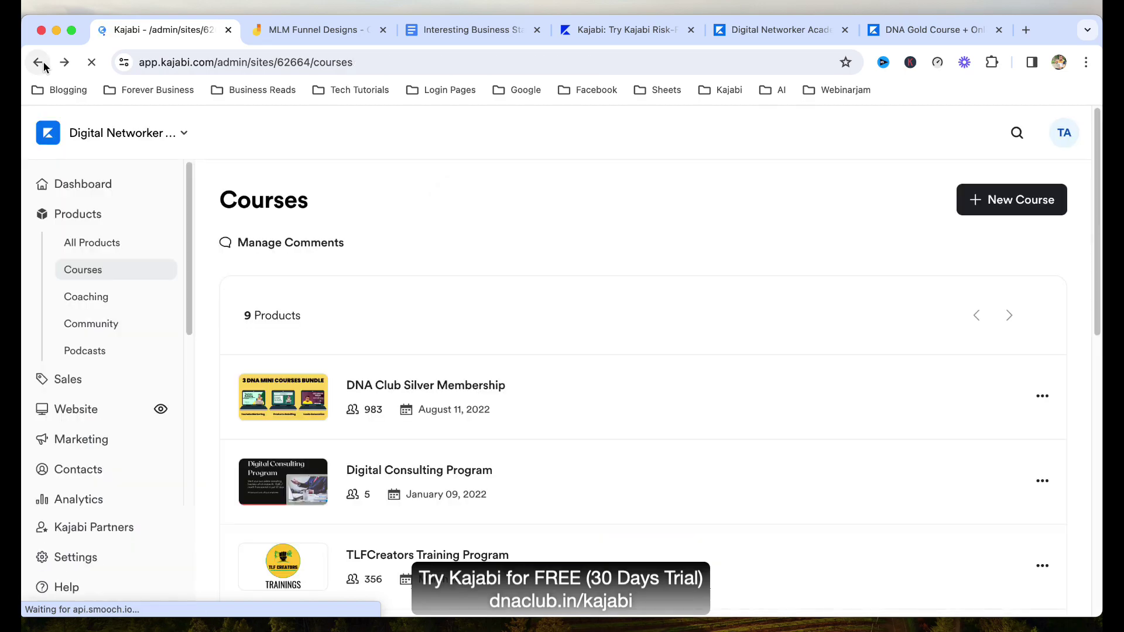
Open the TLFCreators Training Program course from the course list and review its module outline.
{"action": "scroll", "coordinate": [503, 276], "scroll_direction": "down", "scroll_amount": 5}
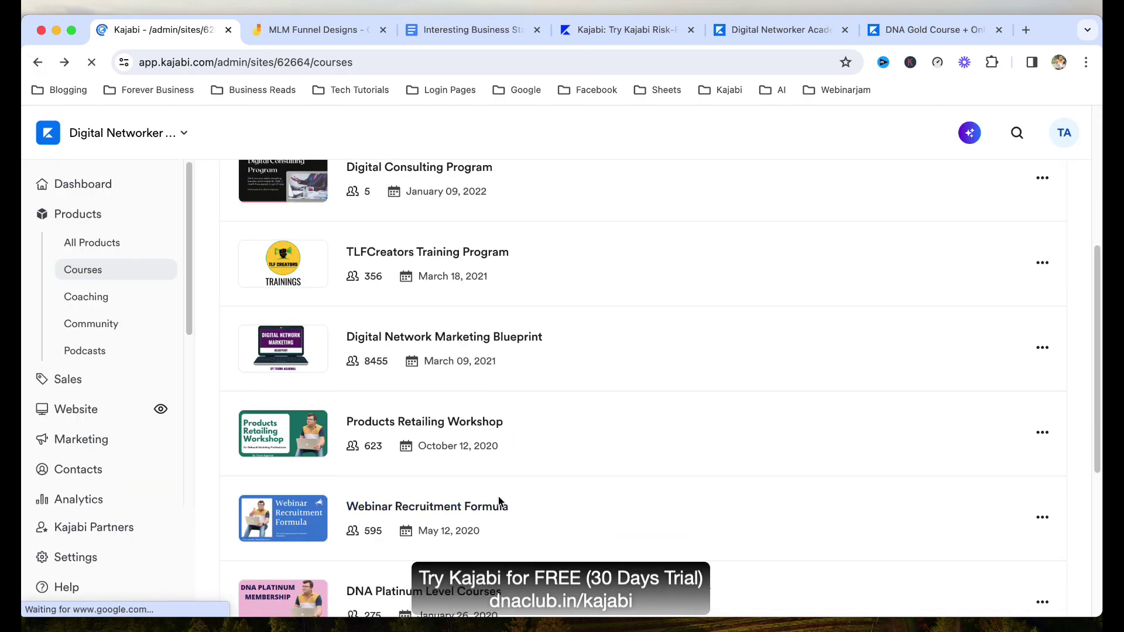
{"action": "scroll", "coordinate": [391, 331], "scroll_direction": "up", "scroll_amount": 1}
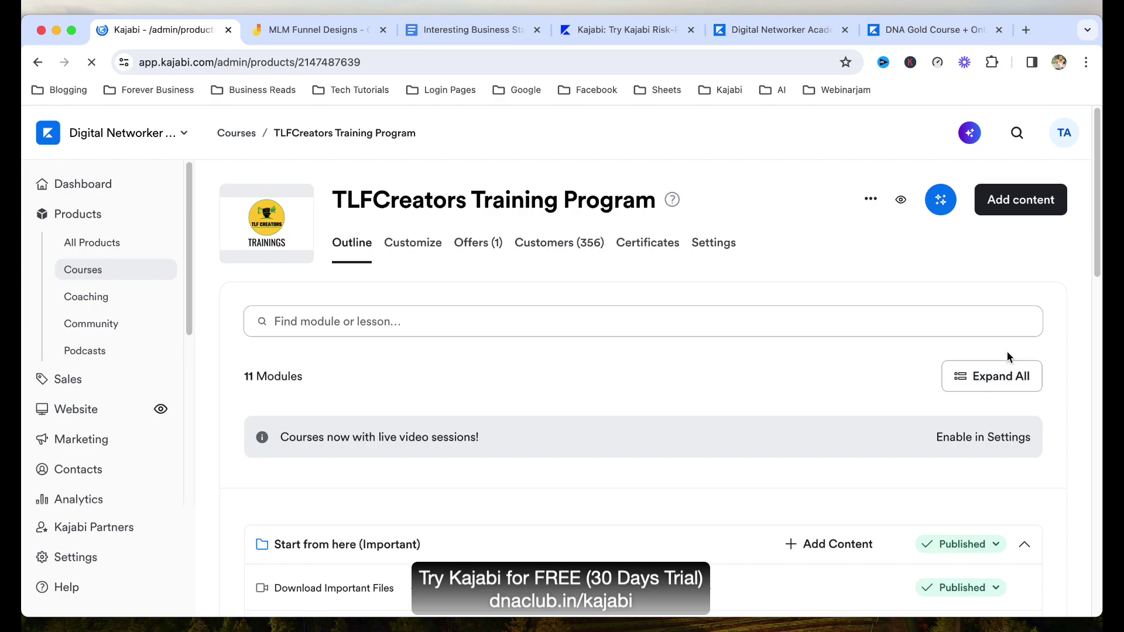
{"action": "scroll", "coordinate": [1070, 303], "scroll_direction": "down", "scroll_amount": 3}
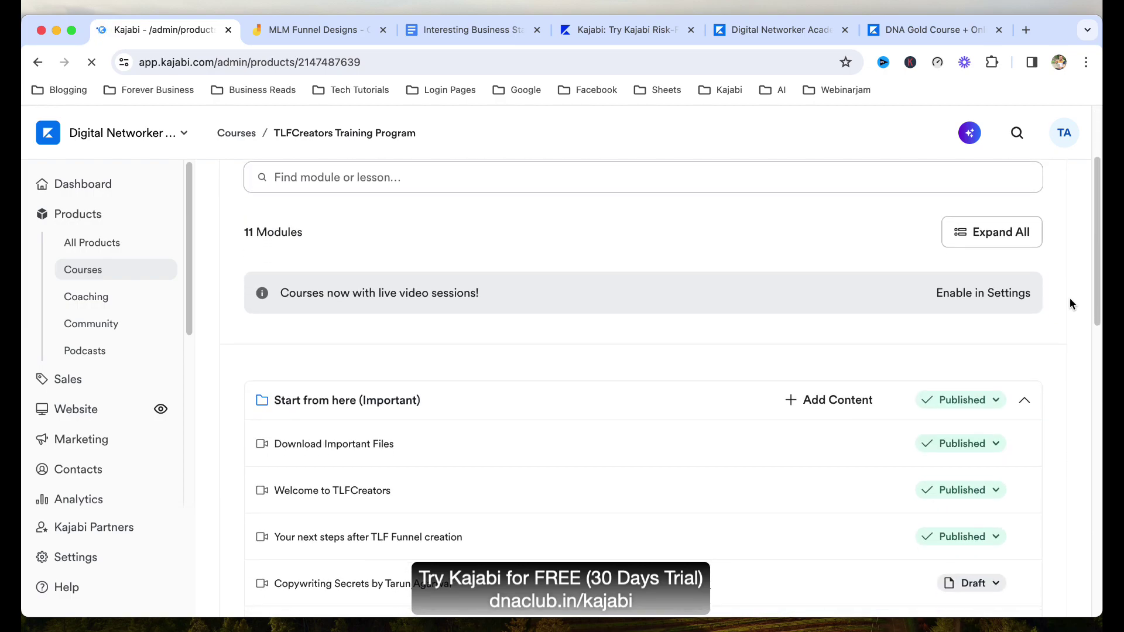
{"action": "scroll", "coordinate": [966, 295], "scroll_direction": "down", "scroll_amount": 2}
Check which content types can be added to the Start from here (Important) module, and collapse and re-expand its lessons.
{"action": "left_click", "coordinate": [853, 290]}
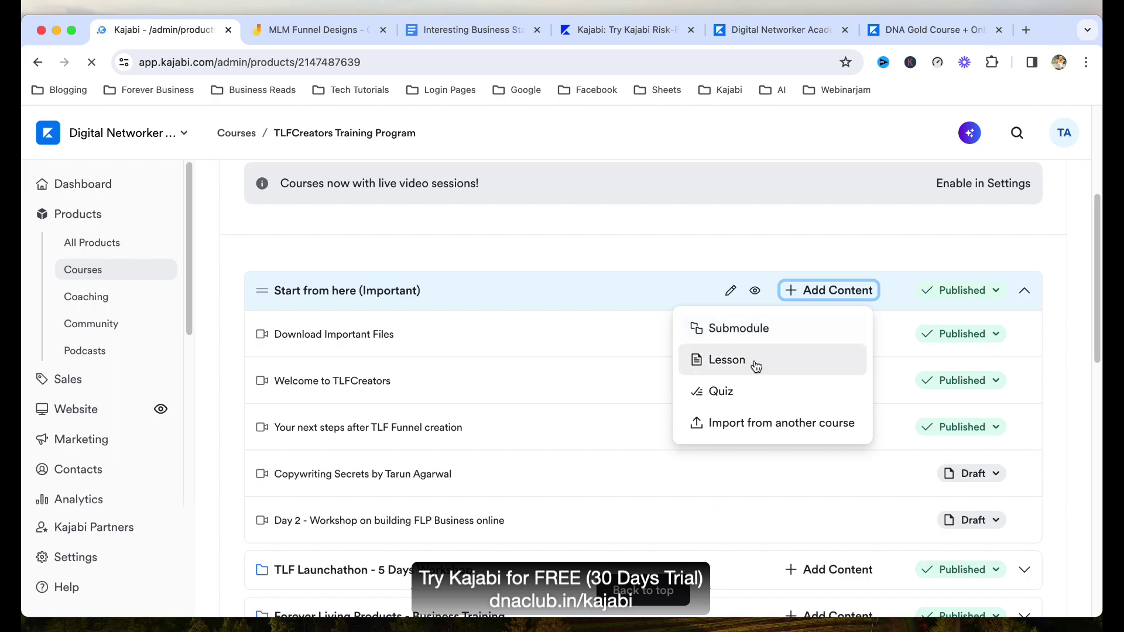
{"action": "left_click", "coordinate": [1077, 294]}
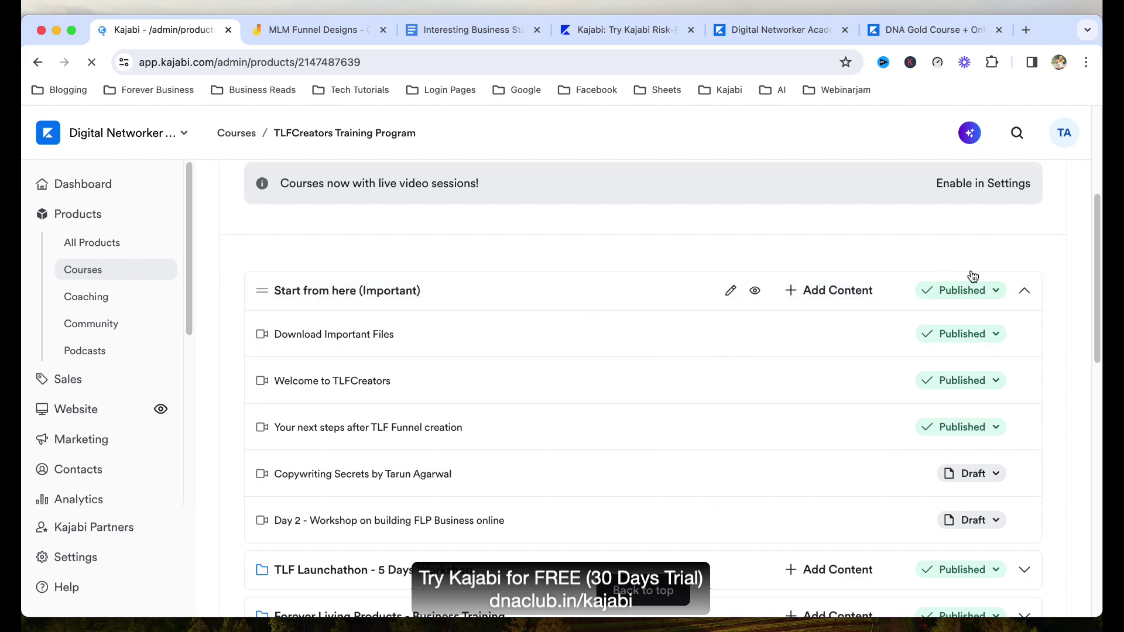
{"action": "left_click", "coordinate": [1024, 290]}
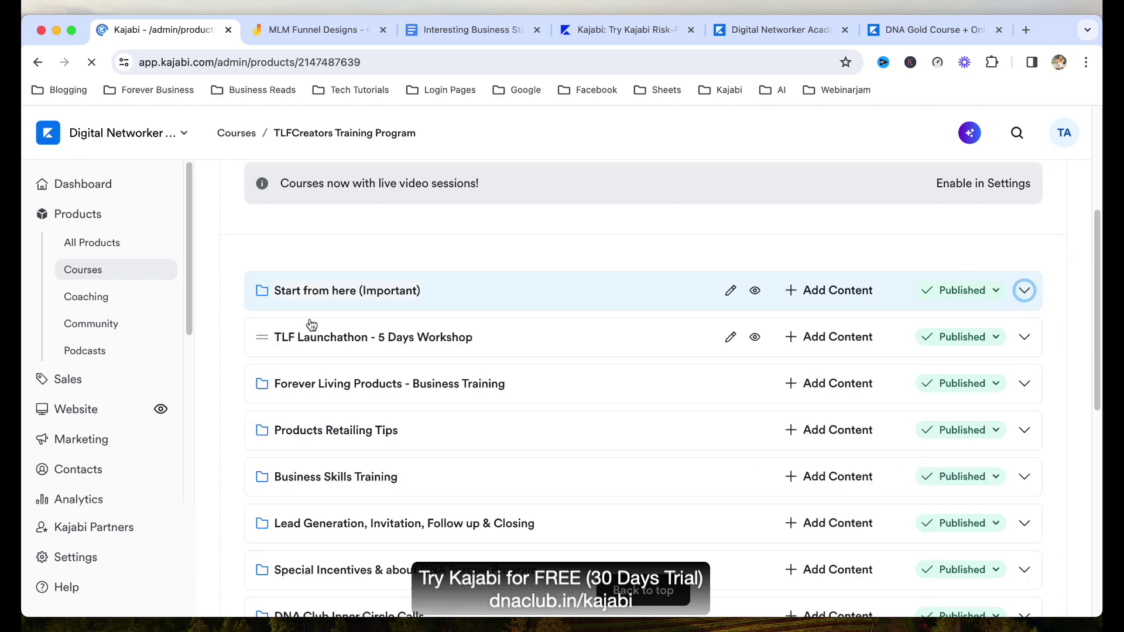
{"action": "left_click", "coordinate": [1023, 290]}
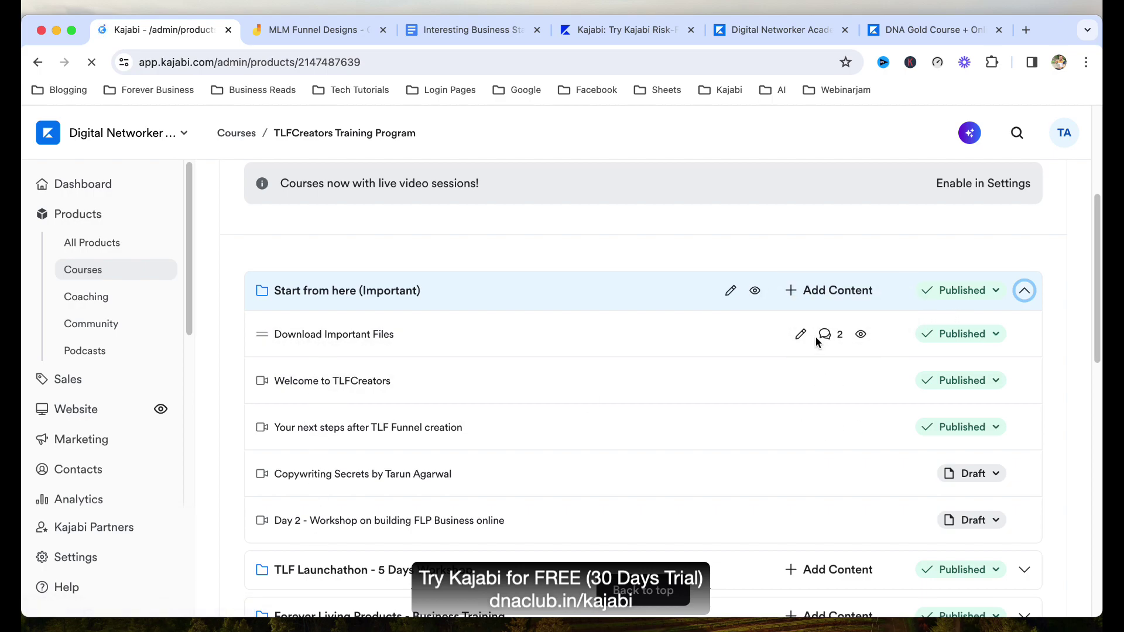
Open the Download Important Files lesson for editing, review its video and description, and return to the course outline.
{"action": "left_click", "coordinate": [802, 335]}
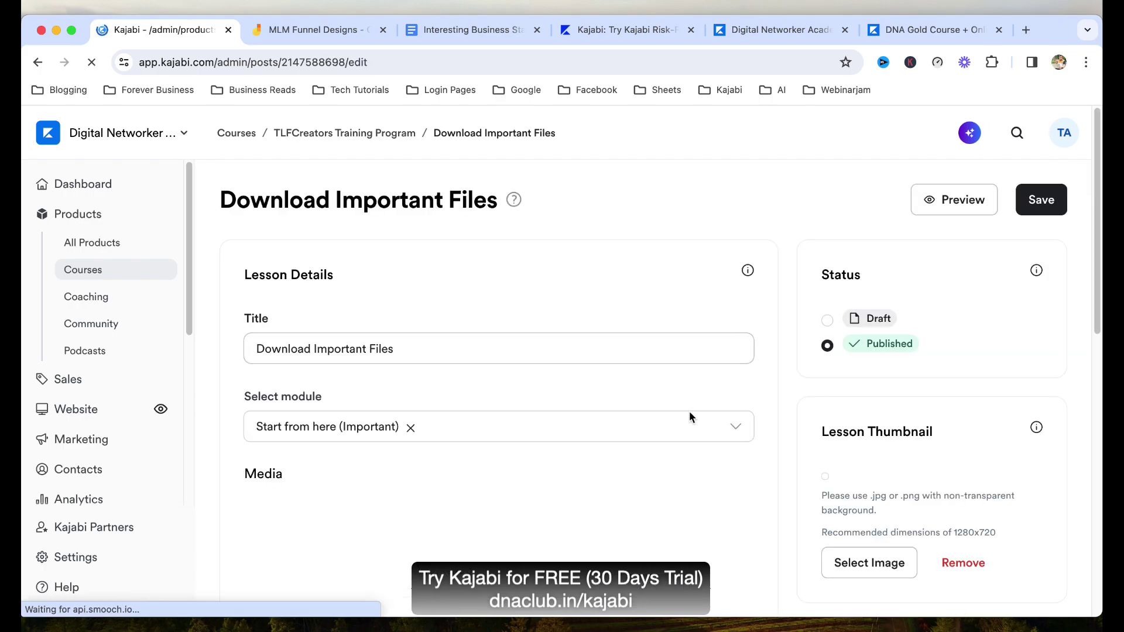
{"action": "scroll", "coordinate": [679, 417], "scroll_direction": "down", "scroll_amount": 10}
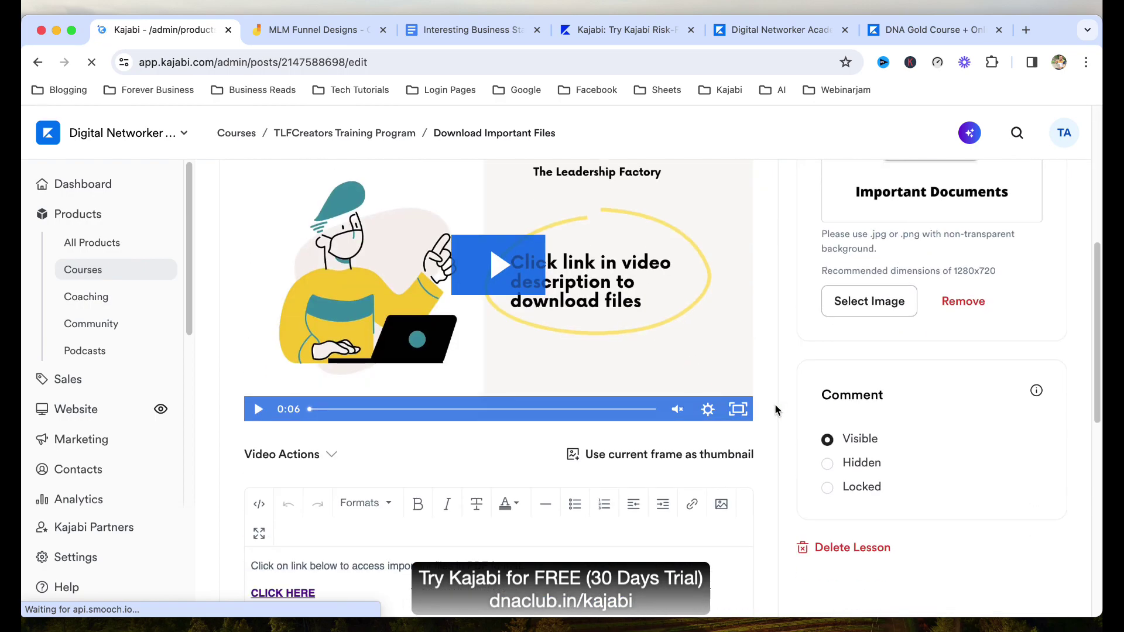
{"action": "scroll", "coordinate": [640, 328], "scroll_direction": "up", "scroll_amount": 10}
{"action": "left_click", "coordinate": [344, 134]}
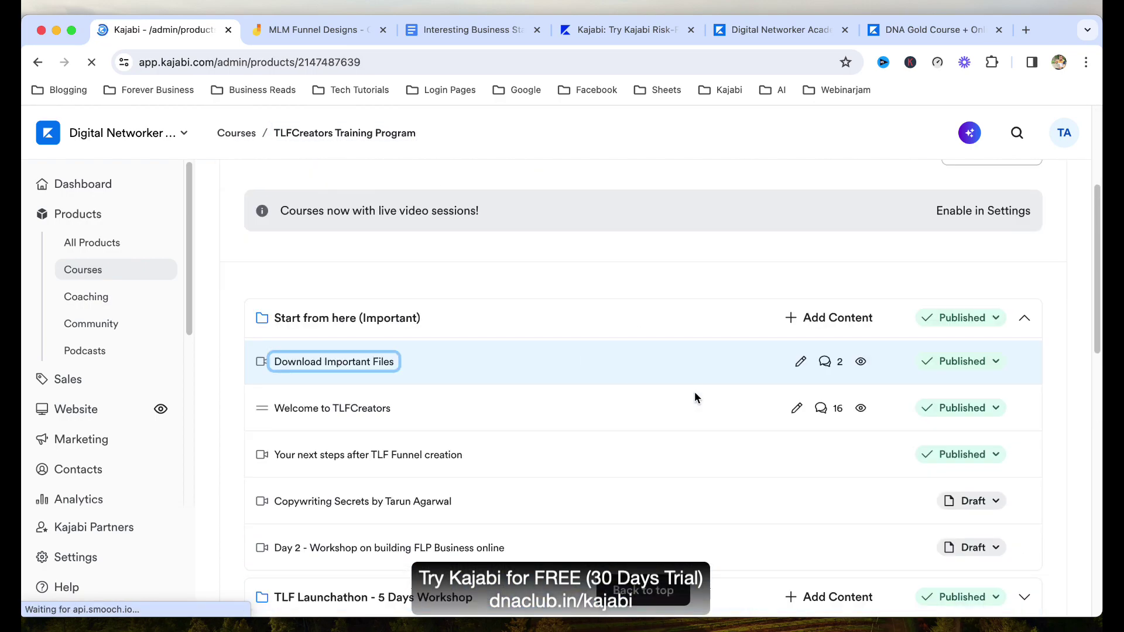
Create a new lesson titled "Testing" in the Start from here (Important) module.
{"action": "left_click", "coordinate": [830, 317]}
{"action": "left_click", "coordinate": [772, 390]}
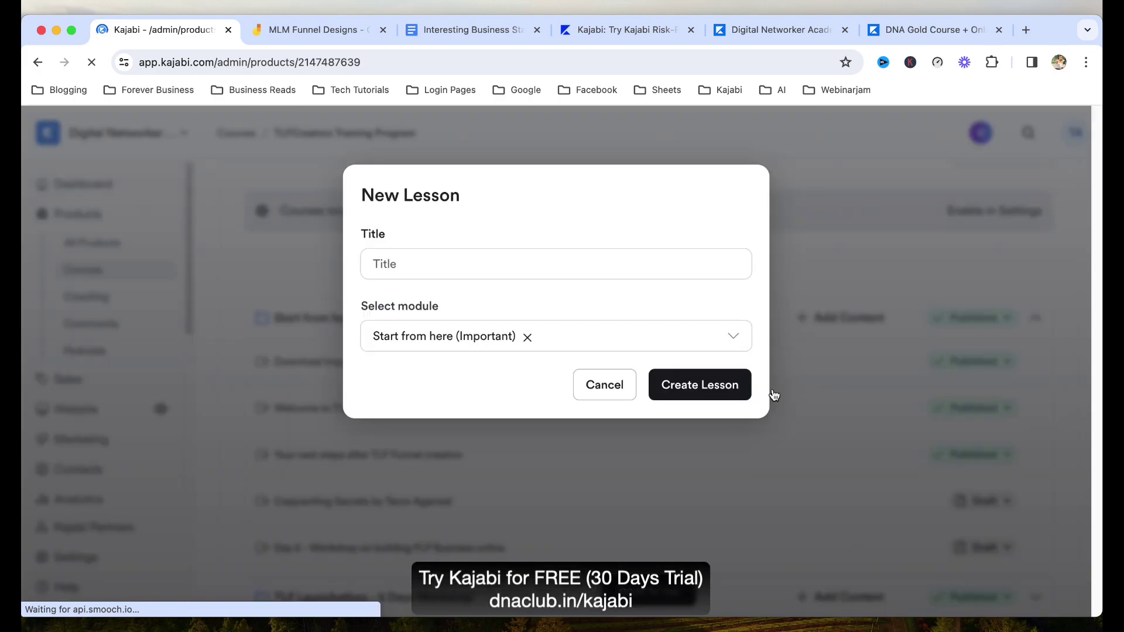
{"action": "left_click", "coordinate": [449, 265]}
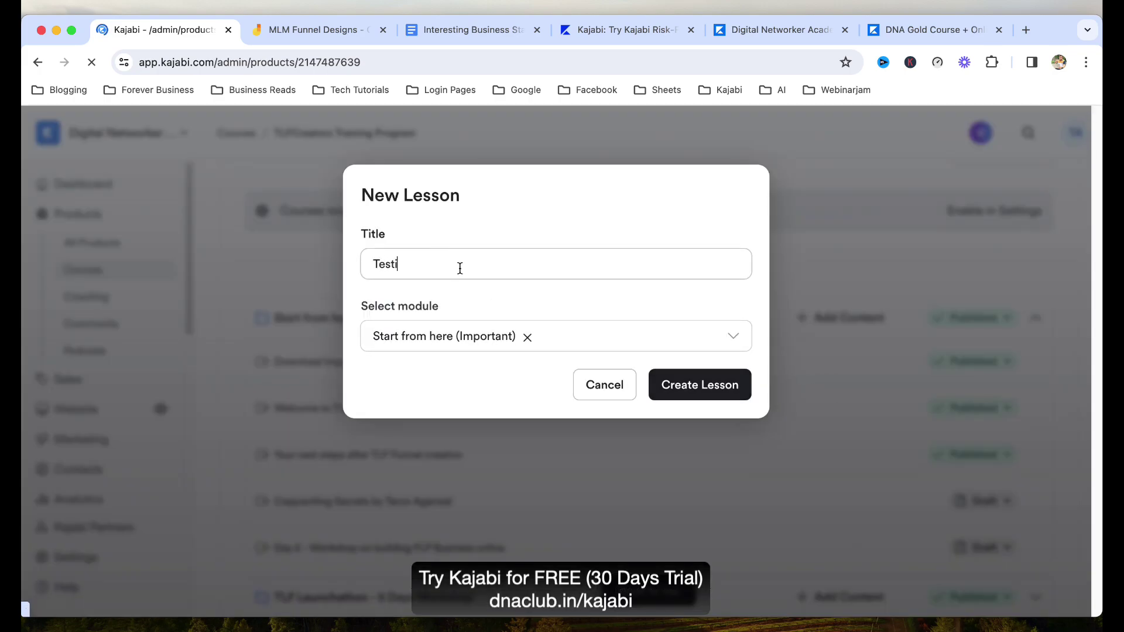
{"action": "left_click", "coordinate": [676, 384]}
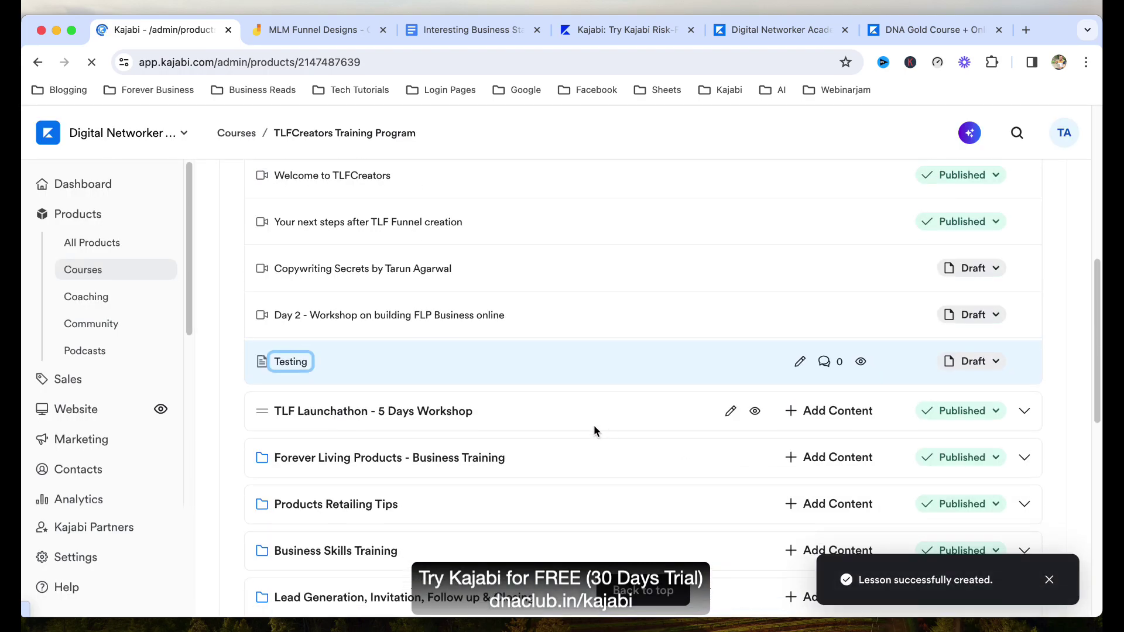
Open the Testing lesson for editing and set its media type to Video.
{"action": "left_click", "coordinate": [800, 363]}
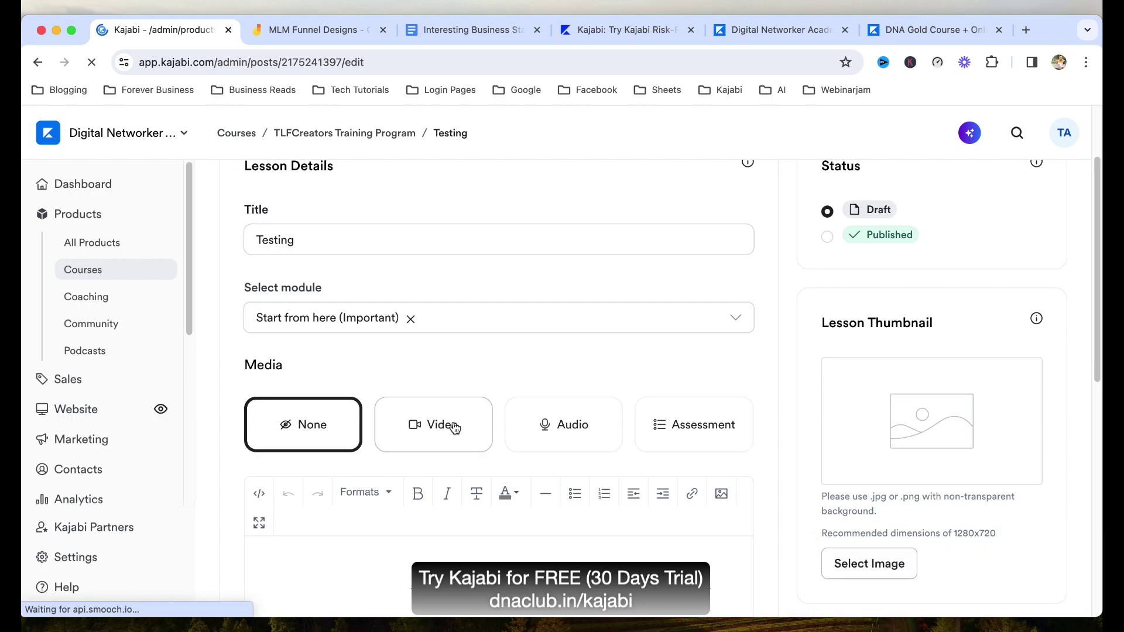
{"action": "left_click", "coordinate": [701, 442]}
{"action": "scroll", "coordinate": [755, 433], "scroll_direction": "down", "scroll_amount": 3}
{"action": "left_click", "coordinate": [469, 299]}
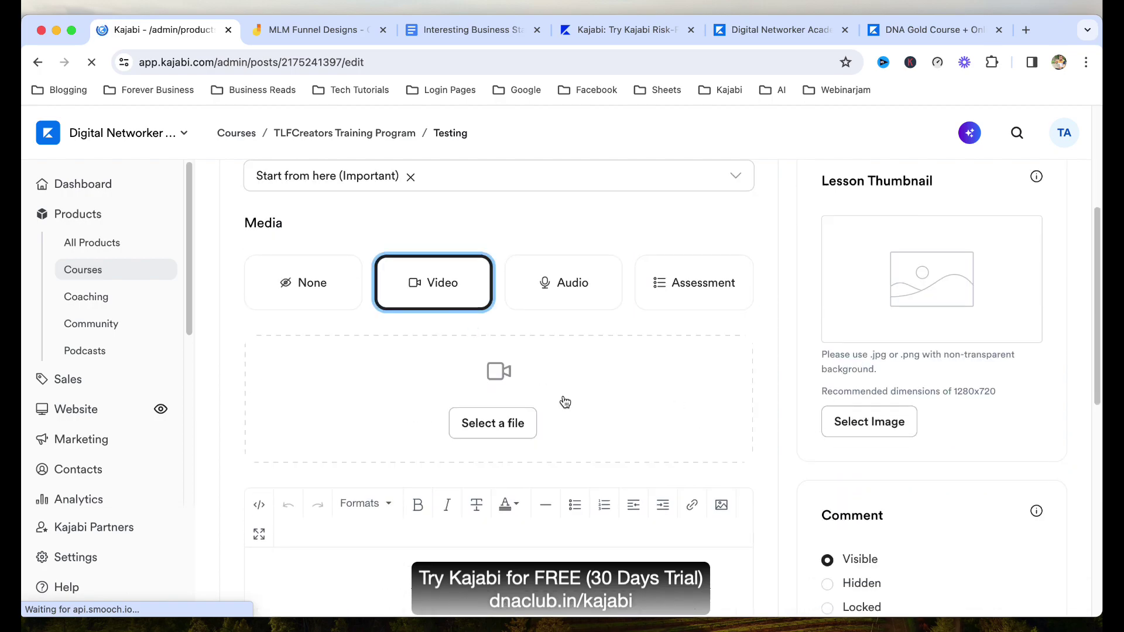
Try the Audio media type for the Testing lesson and switch it back to Video.
{"action": "left_click", "coordinate": [571, 295]}
{"action": "scroll", "coordinate": [732, 381], "scroll_direction": "up", "scroll_amount": 5}
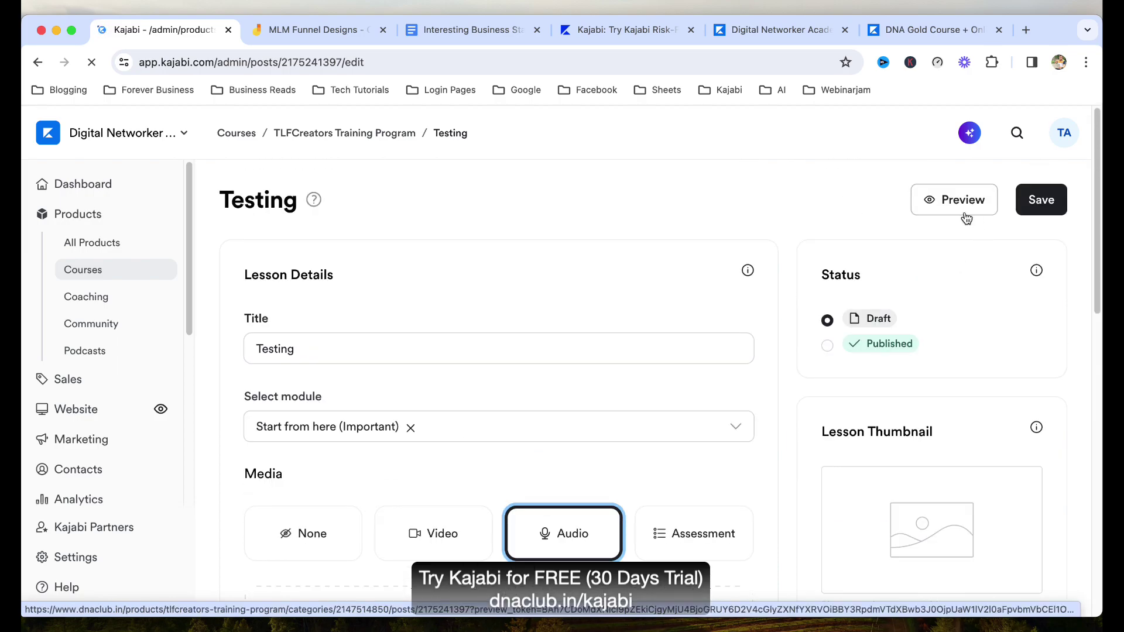
{"action": "scroll", "coordinate": [644, 339], "scroll_direction": "down", "scroll_amount": 5}
{"action": "scroll", "coordinate": [384, 279], "scroll_direction": "up", "scroll_amount": 5}
{"action": "scroll", "coordinate": [432, 494], "scroll_direction": "down", "scroll_amount": 2}
{"action": "left_click", "coordinate": [430, 424]}
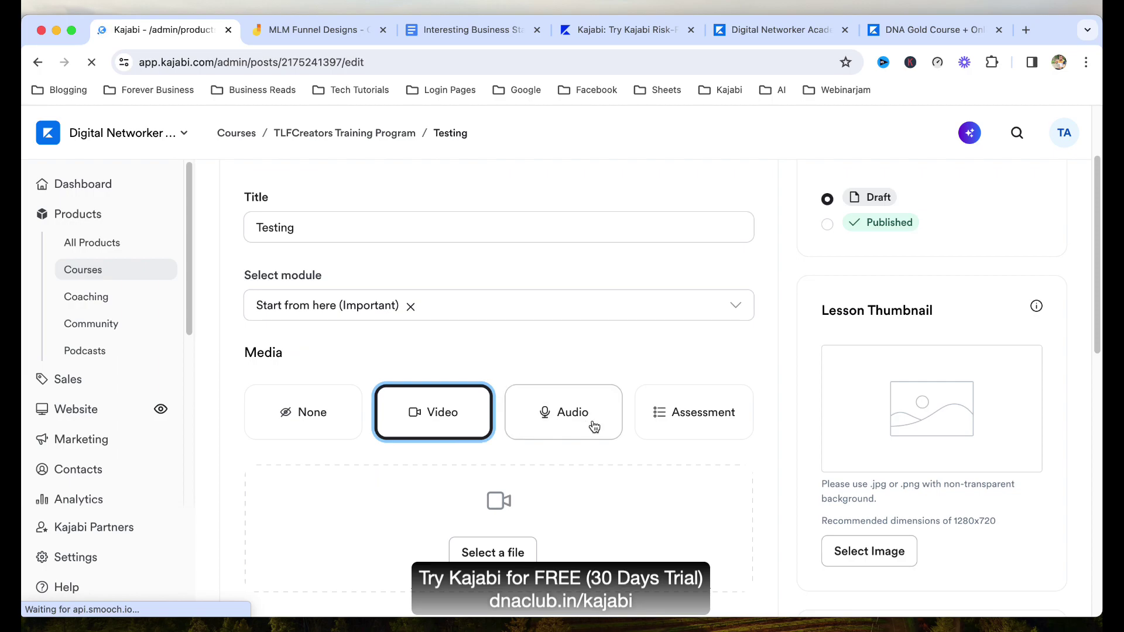
Write "LINK" in the lesson's body text, start inserting a link on it, and cancel the link without a URL.
{"action": "scroll", "coordinate": [594, 427], "scroll_direction": "down", "scroll_amount": 3}
{"action": "scroll", "coordinate": [725, 462], "scroll_direction": "down", "scroll_amount": 2}
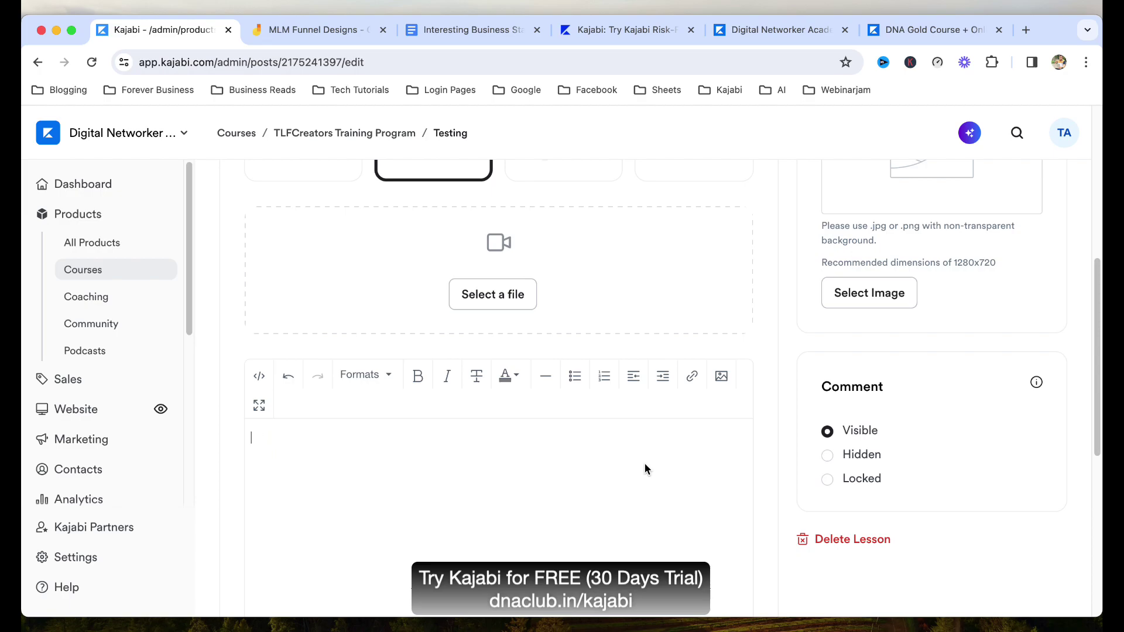
{"action": "key", "text": "super+a"}
{"action": "left_click", "coordinate": [692, 376]}
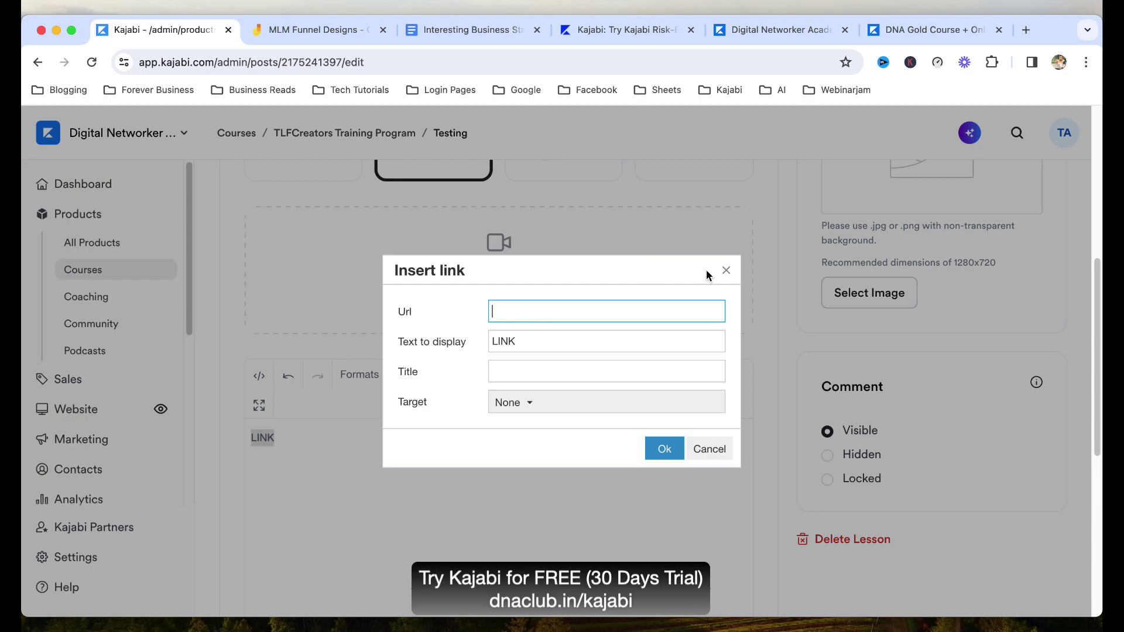
{"action": "left_click", "coordinate": [726, 270]}
Start an automation that sends an email to the person when the Testing lesson is completed, and close it unsaved.
{"action": "scroll", "coordinate": [786, 345], "scroll_direction": "down", "scroll_amount": 5}
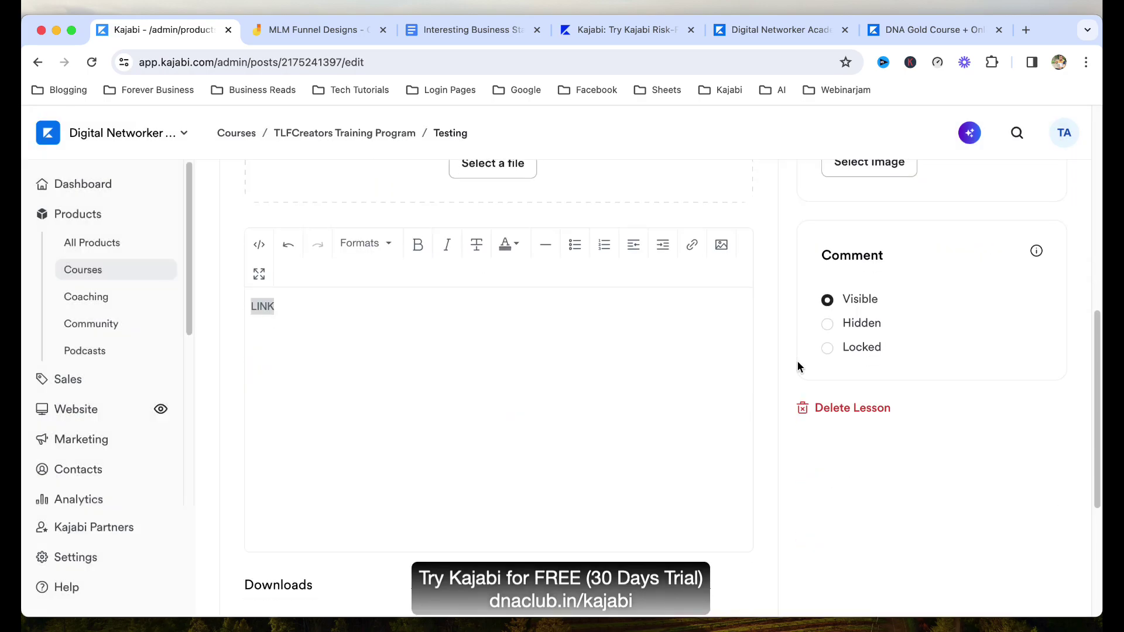
{"action": "scroll", "coordinate": [808, 387], "scroll_direction": "down", "scroll_amount": 2}
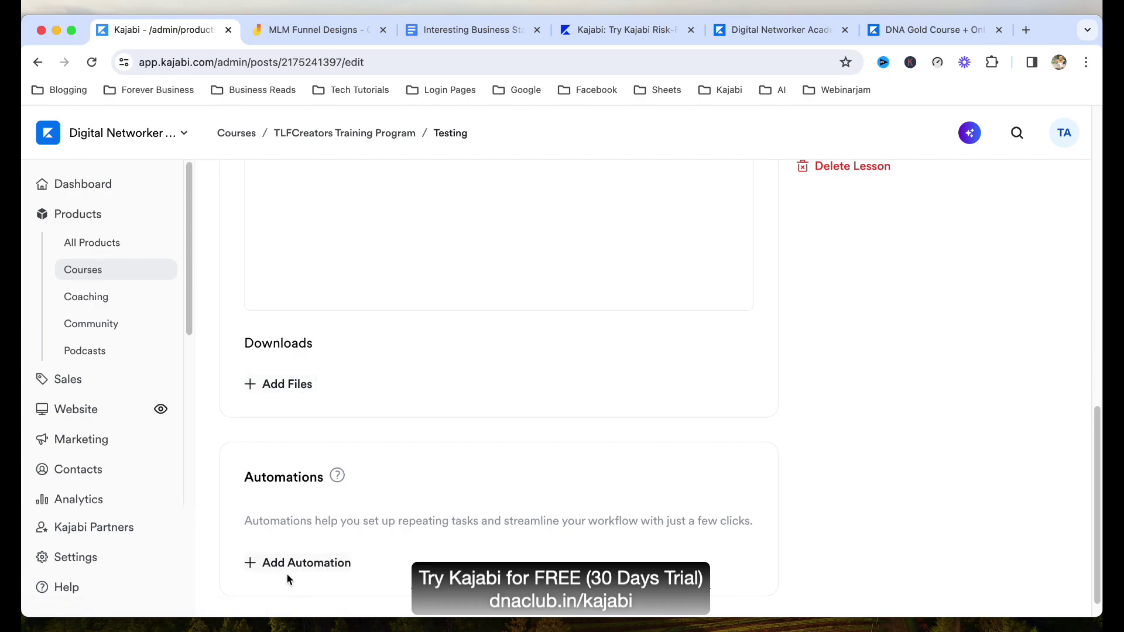
{"action": "left_click", "coordinate": [339, 565]}
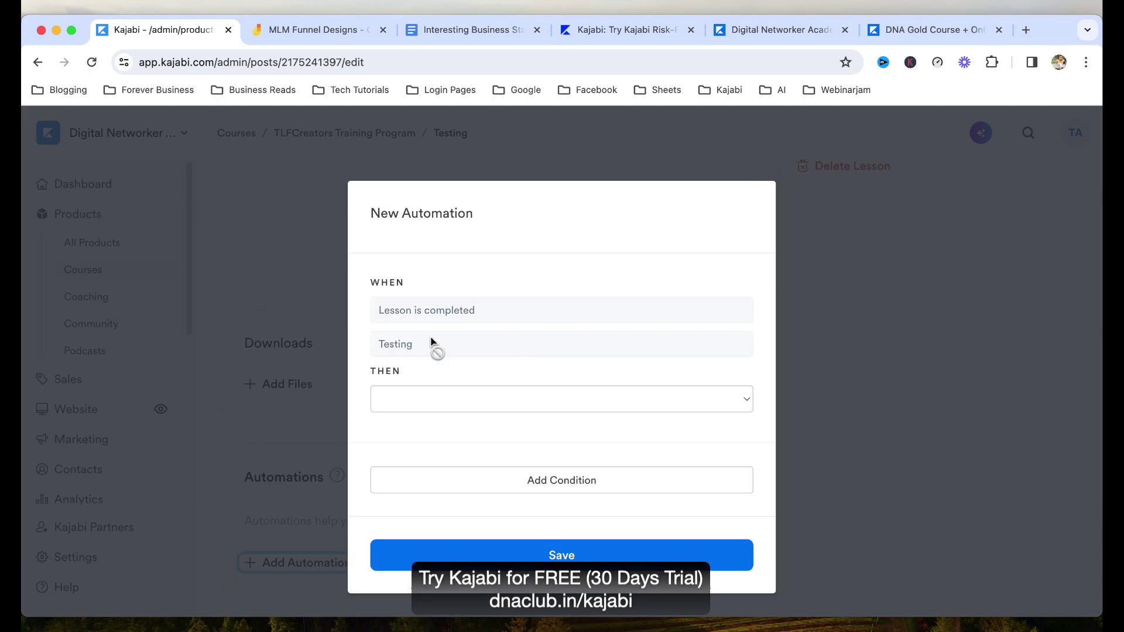
{"action": "left_click", "coordinate": [457, 386]}
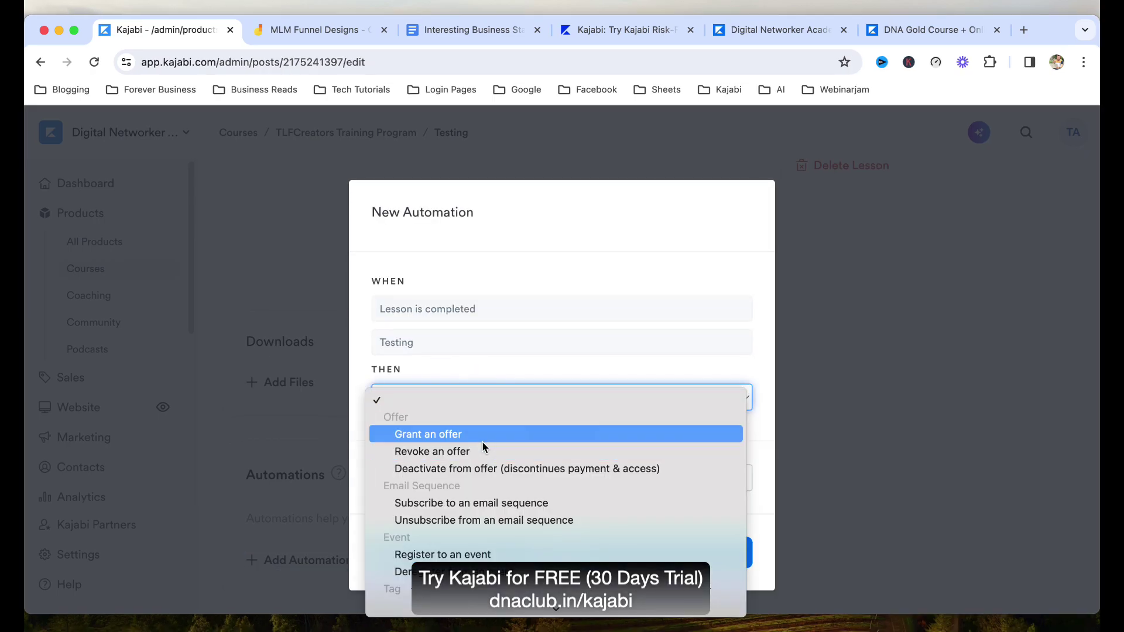
{"action": "scroll", "coordinate": [514, 504], "scroll_direction": "down", "scroll_amount": 4}
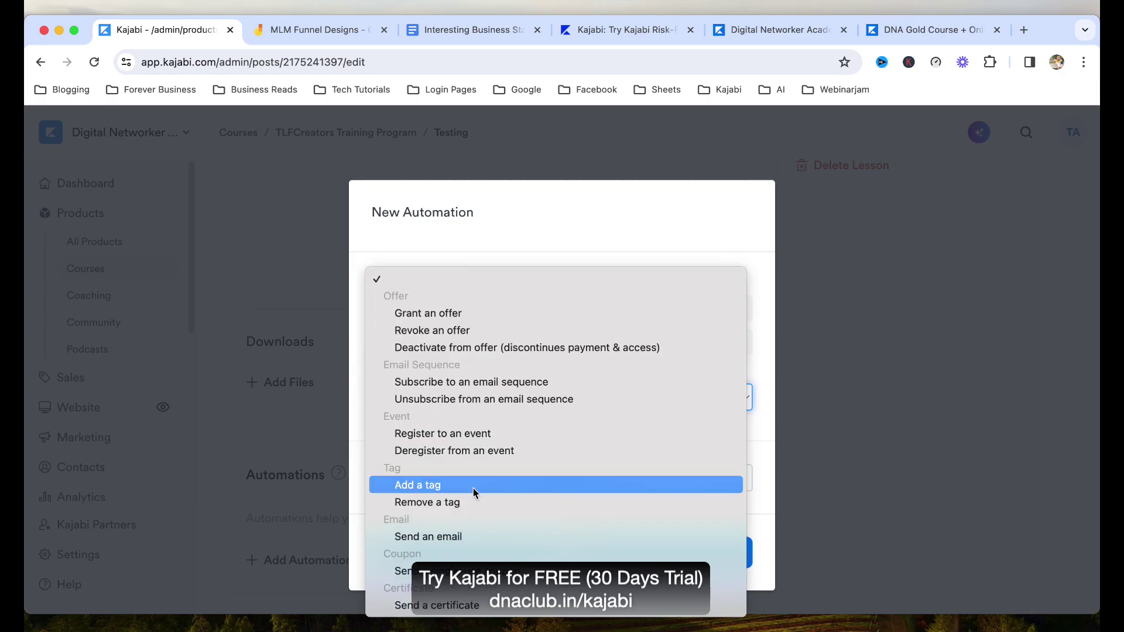
{"action": "left_click", "coordinate": [476, 538]}
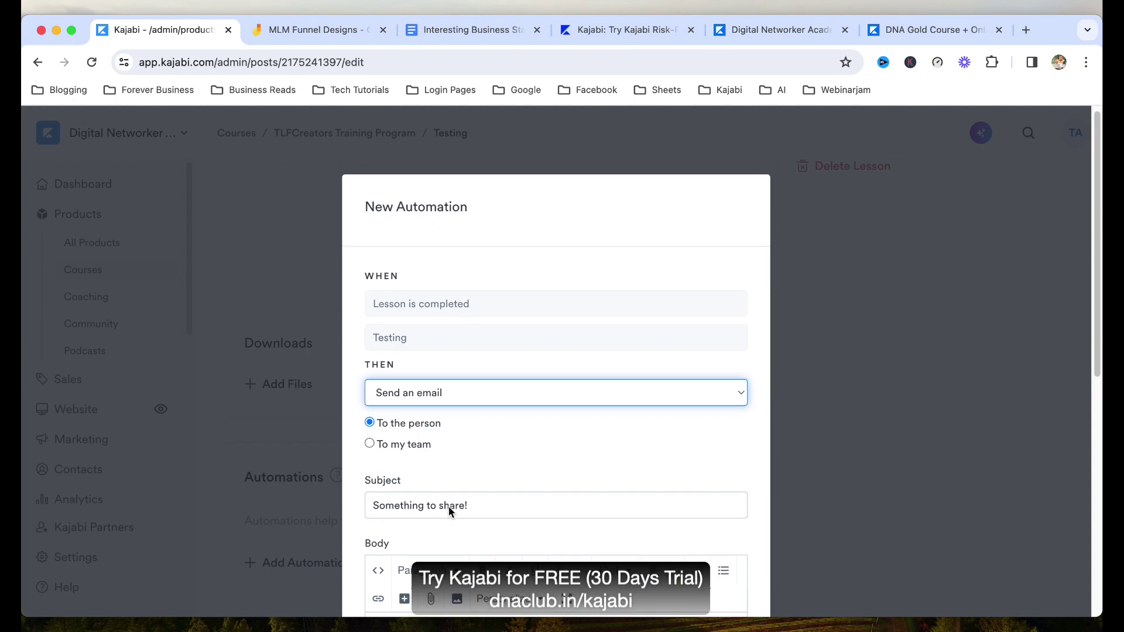
{"action": "left_click", "coordinate": [428, 488]}
{"action": "scroll", "coordinate": [591, 446], "scroll_direction": "down", "scroll_amount": 3}
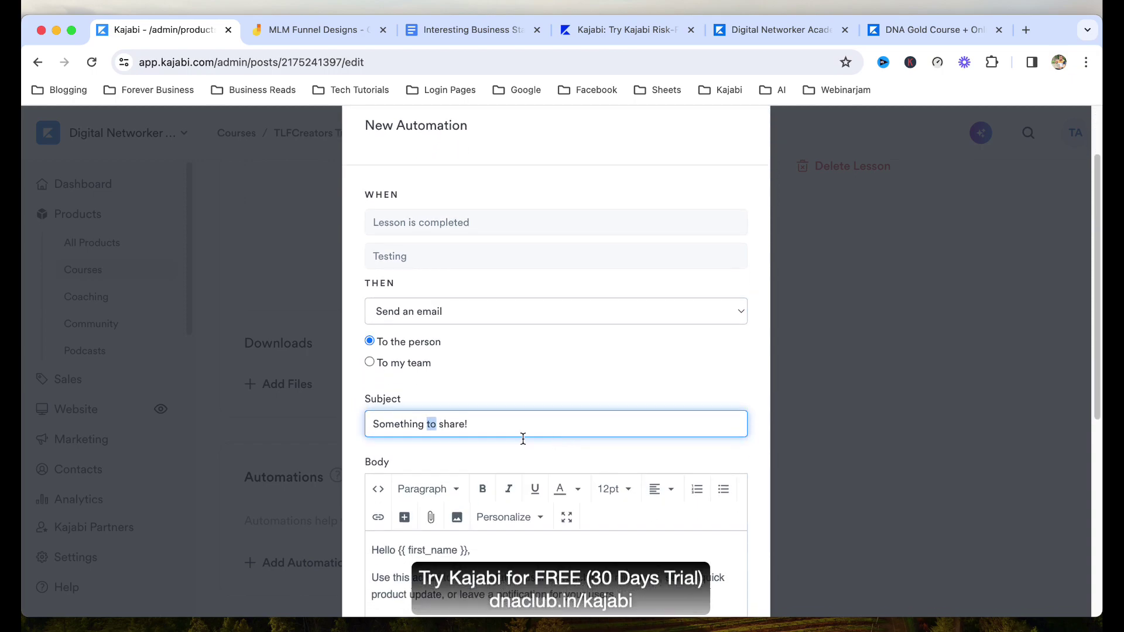
{"action": "left_click", "coordinate": [812, 344]}
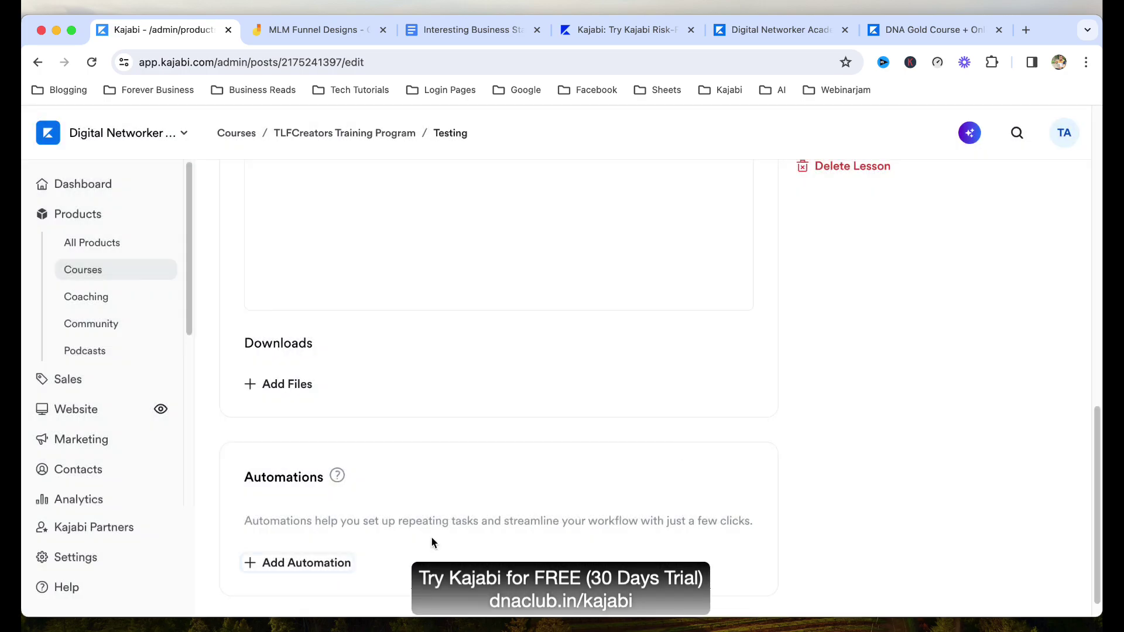
Leave the Testing lesson editor without saving and return to the TLFCreators Training Program outline.
{"action": "scroll", "coordinate": [809, 418], "scroll_direction": "up", "scroll_amount": 5}
{"action": "scroll", "coordinate": [796, 398], "scroll_direction": "up", "scroll_amount": 8}
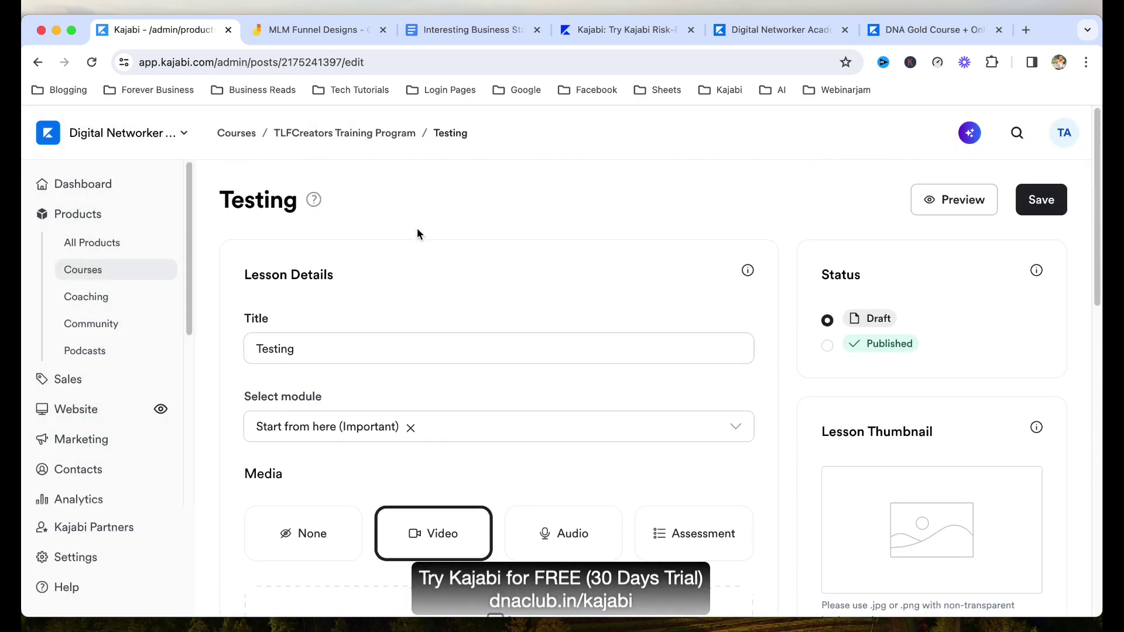
{"action": "left_click", "coordinate": [334, 134]}
{"action": "left_click", "coordinate": [686, 171]}
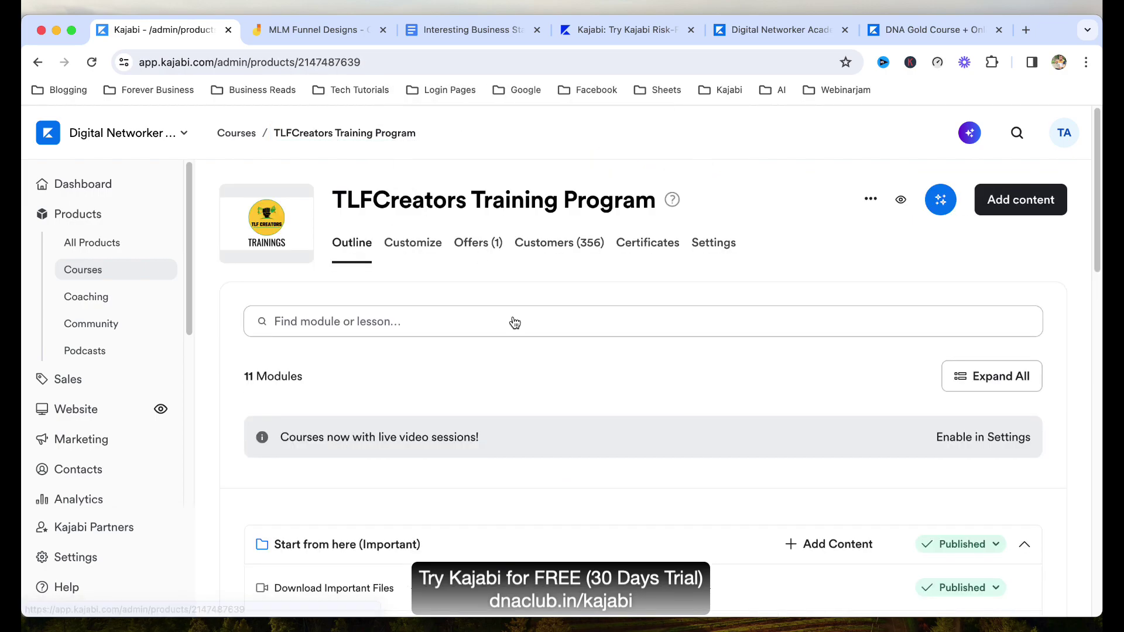
Delete the draft Testing lesson from the Start from here (Important) module of the course outline.
{"action": "scroll", "coordinate": [527, 339], "scroll_direction": "down", "scroll_amount": 7}
{"action": "left_click", "coordinate": [1006, 369]}
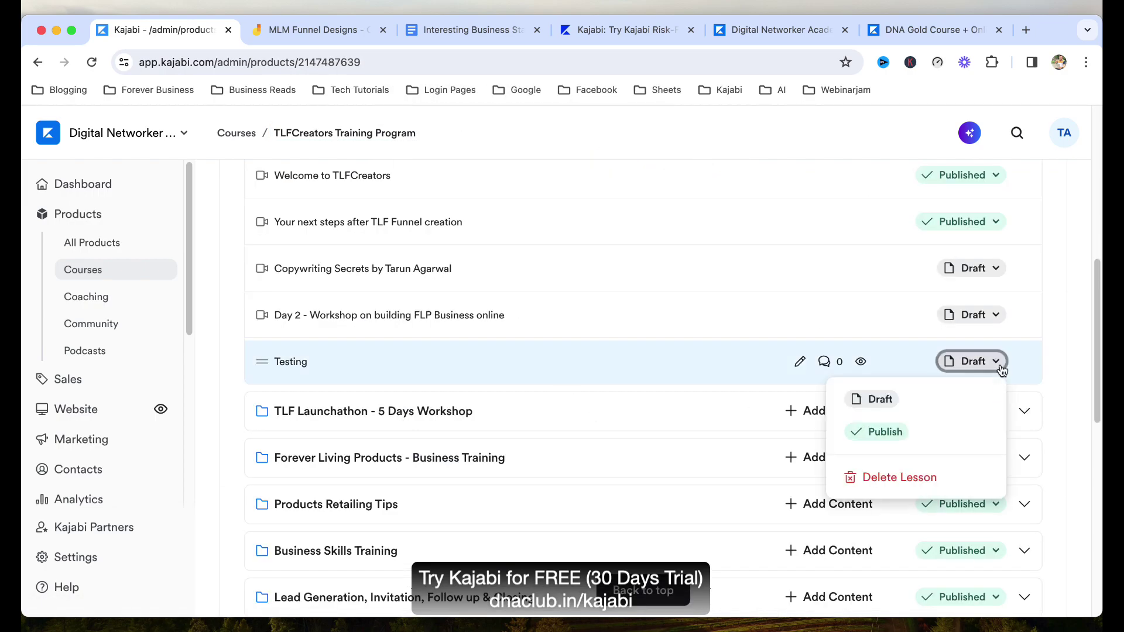
{"action": "left_click", "coordinate": [852, 480]}
{"action": "left_click", "coordinate": [698, 302]}
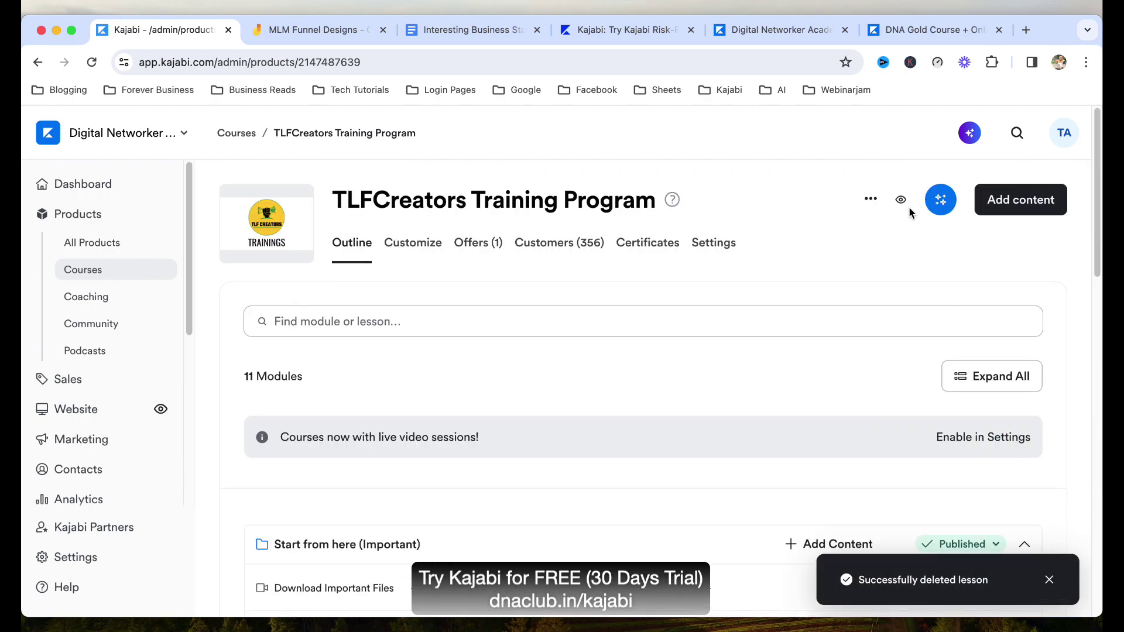
Preview the TLFCreators Training Program as a student and examine its modules and lessons through to Special Trainings.
{"action": "left_click", "coordinate": [901, 201]}
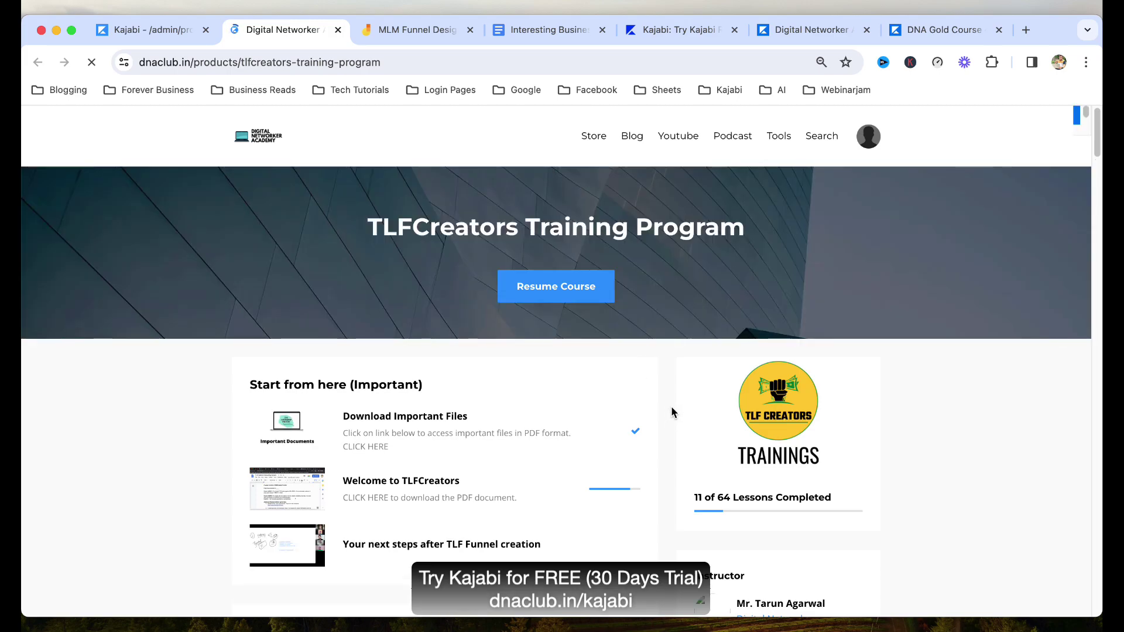
{"action": "scroll", "coordinate": [667, 406], "scroll_direction": "down", "scroll_amount": 2}
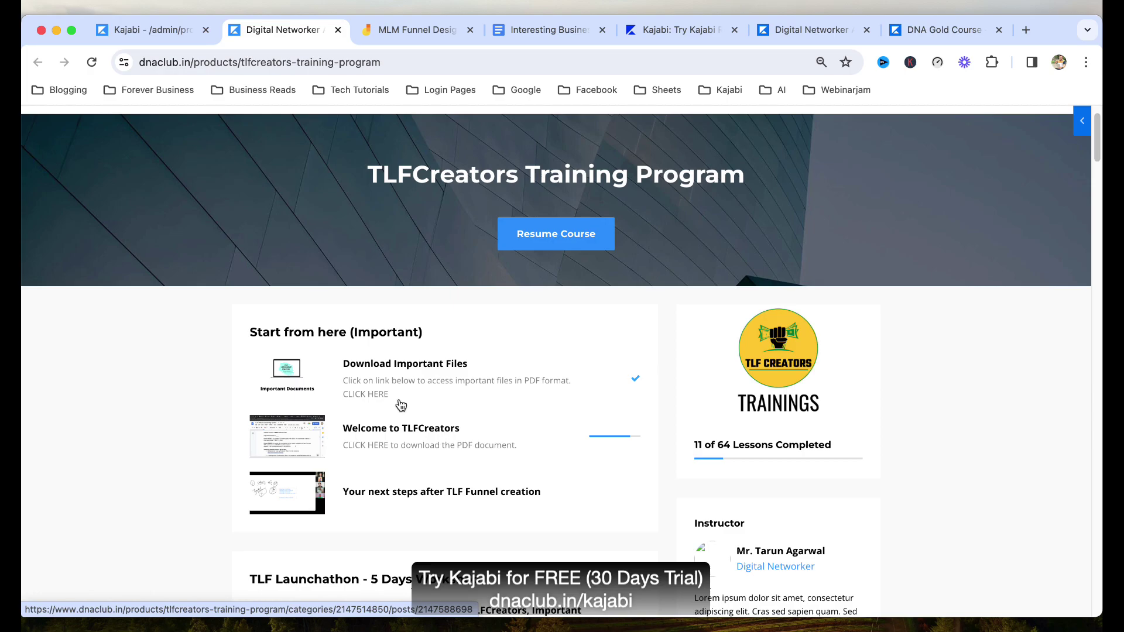
{"action": "scroll", "coordinate": [421, 392], "scroll_direction": "down", "scroll_amount": 5}
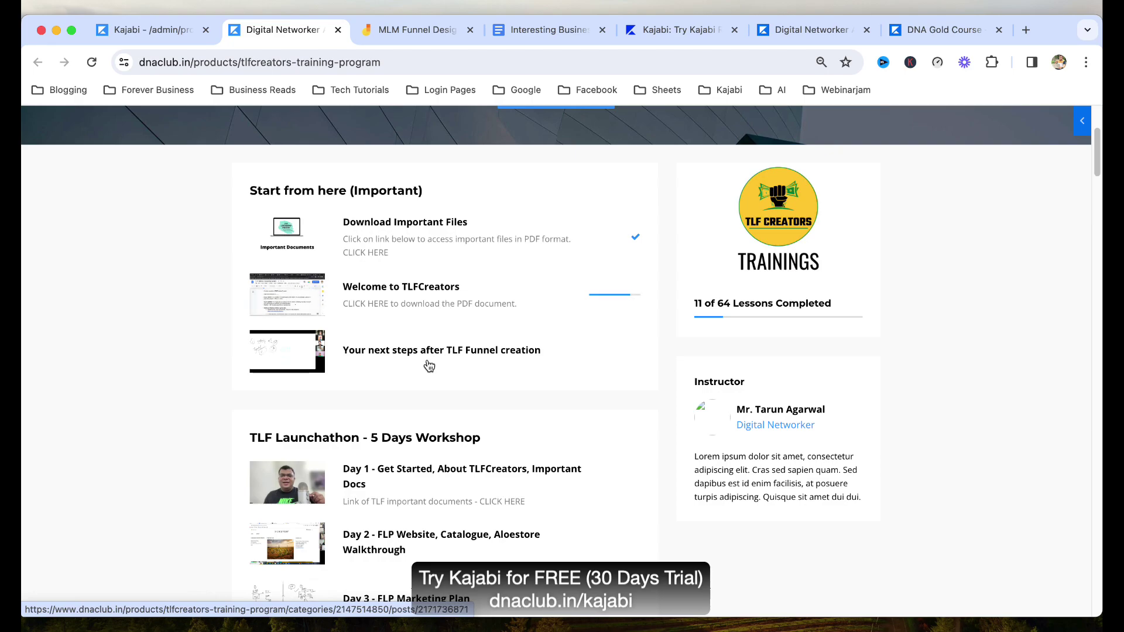
{"action": "scroll", "coordinate": [673, 371], "scroll_direction": "down", "scroll_amount": 4}
{"action": "scroll", "coordinate": [402, 342], "scroll_direction": "down", "scroll_amount": 4}
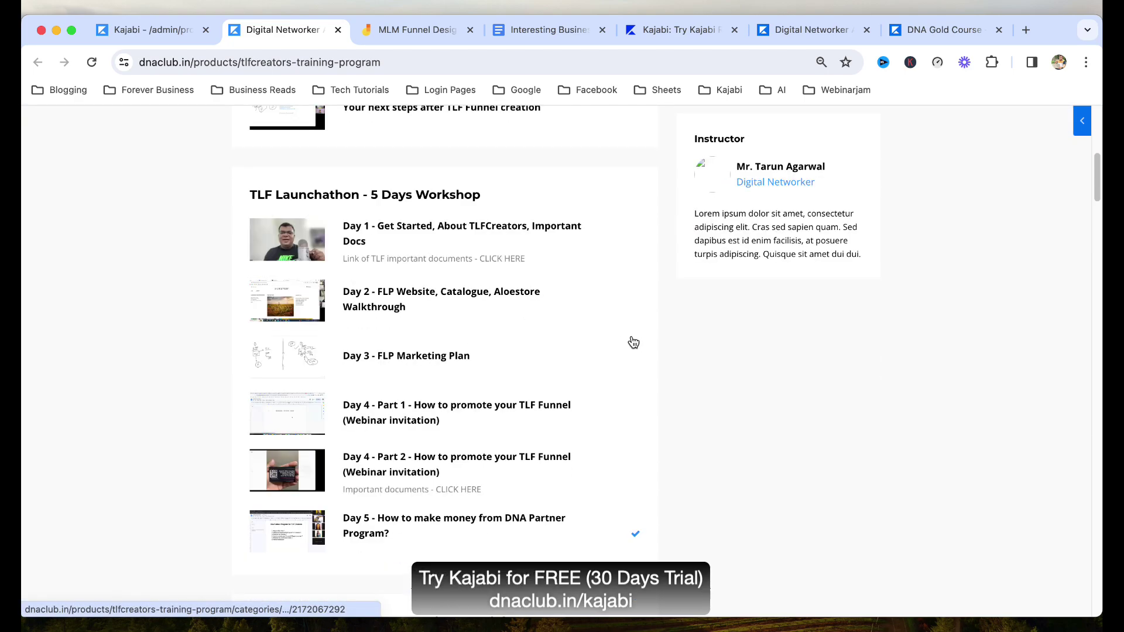
{"action": "scroll", "coordinate": [770, 346], "scroll_direction": "down", "scroll_amount": 3}
{"action": "scroll", "coordinate": [757, 342], "scroll_direction": "up", "scroll_amount": 3}
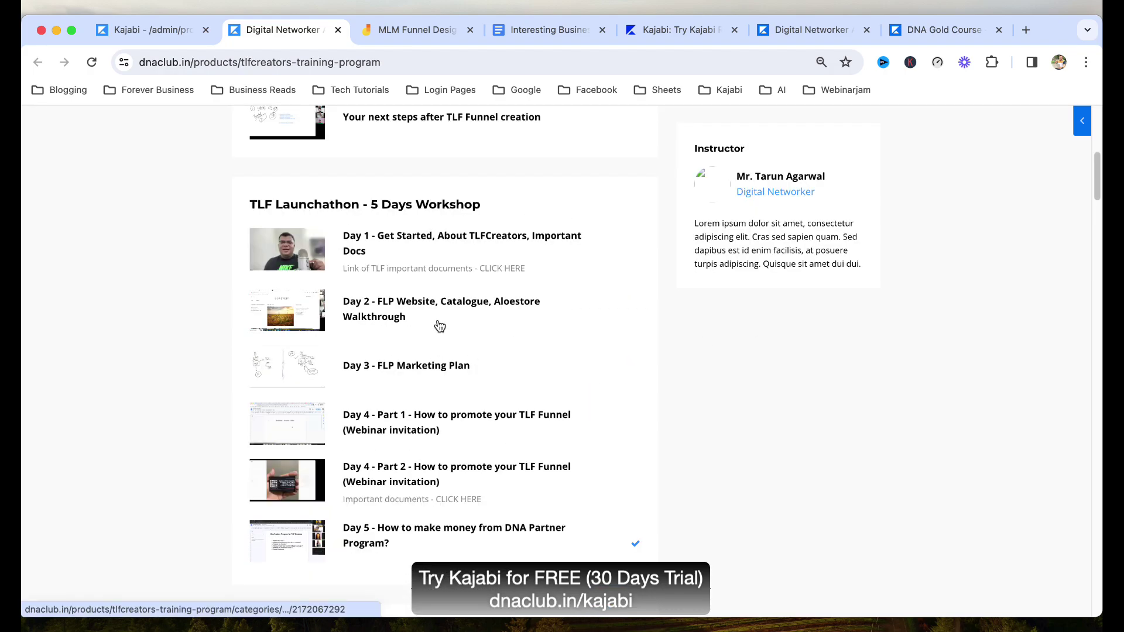
{"action": "scroll", "coordinate": [690, 378], "scroll_direction": "down", "scroll_amount": 10}
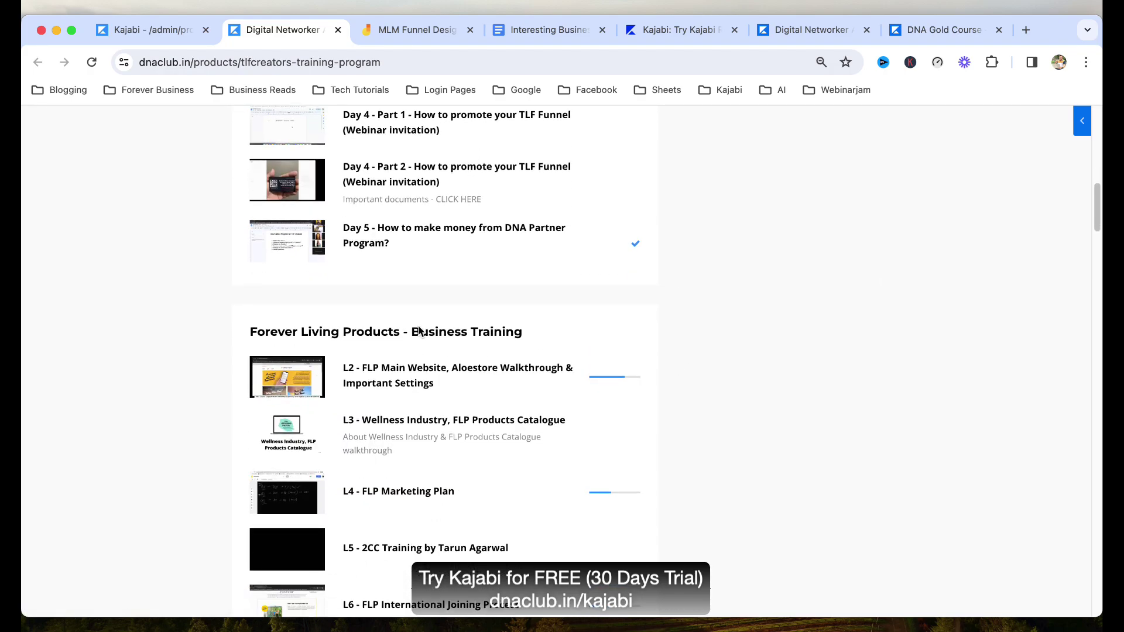
{"action": "scroll", "coordinate": [438, 362], "scroll_direction": "down", "scroll_amount": 20}
{"action": "scroll", "coordinate": [475, 358], "scroll_direction": "down", "scroll_amount": 13}
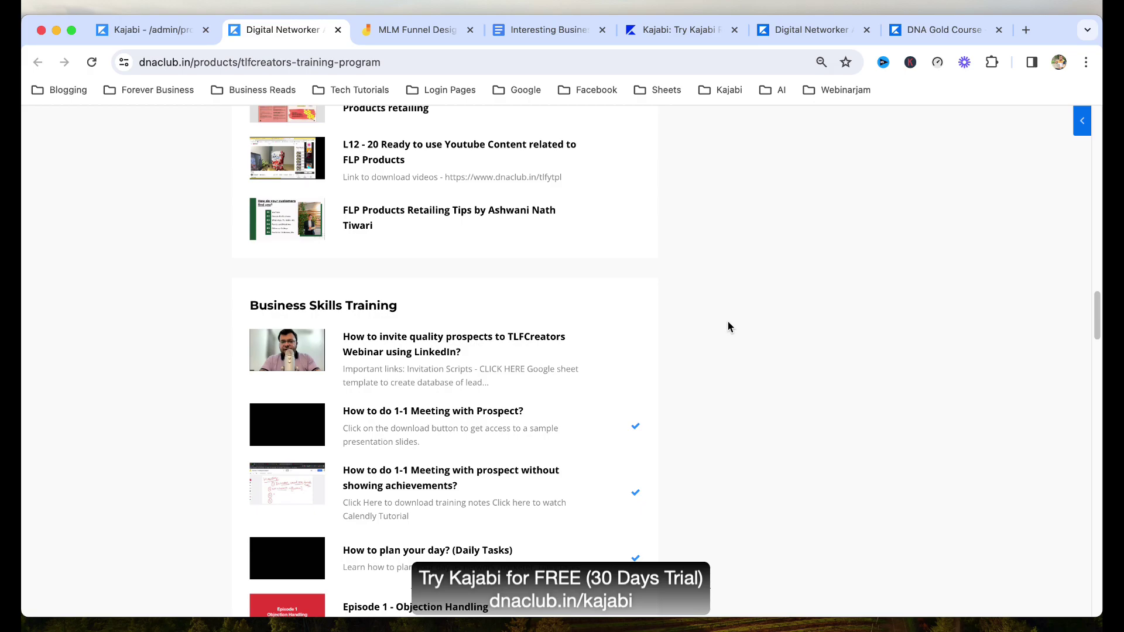
{"action": "scroll", "coordinate": [388, 337], "scroll_direction": "down", "scroll_amount": 20}
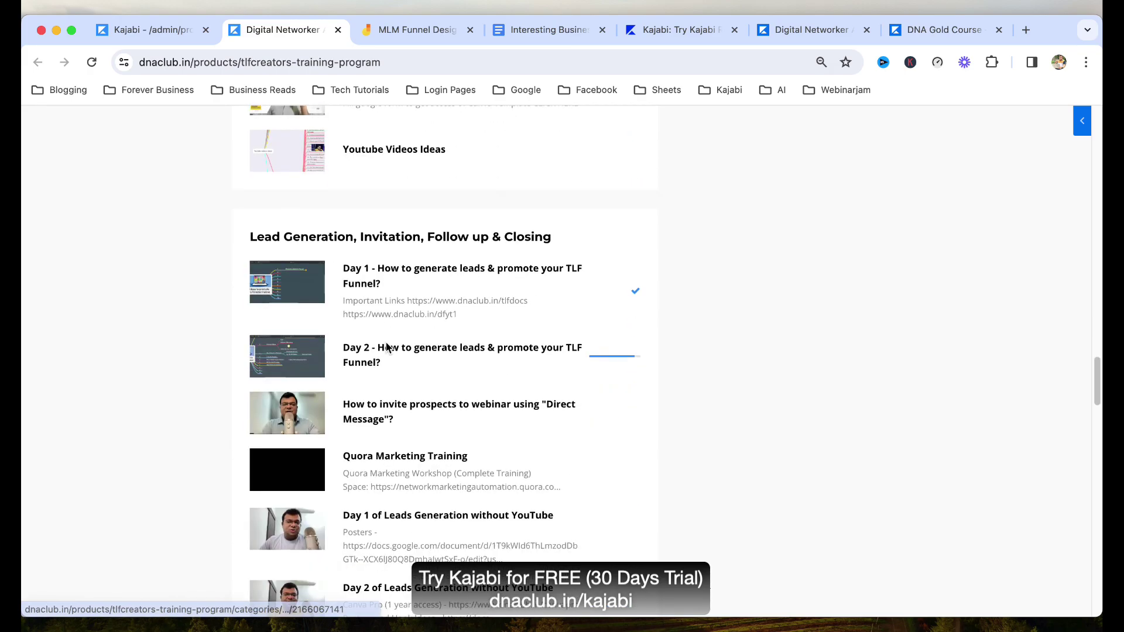
{"action": "scroll", "coordinate": [534, 393], "scroll_direction": "down", "scroll_amount": 4}
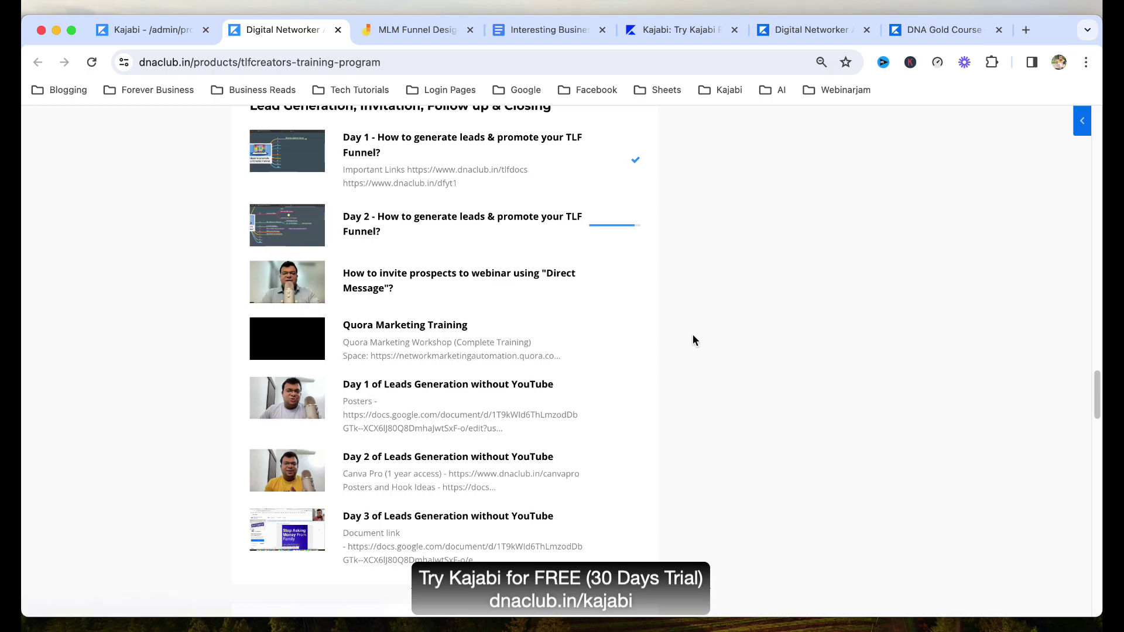
{"action": "scroll", "coordinate": [693, 341], "scroll_direction": "down", "scroll_amount": 12}
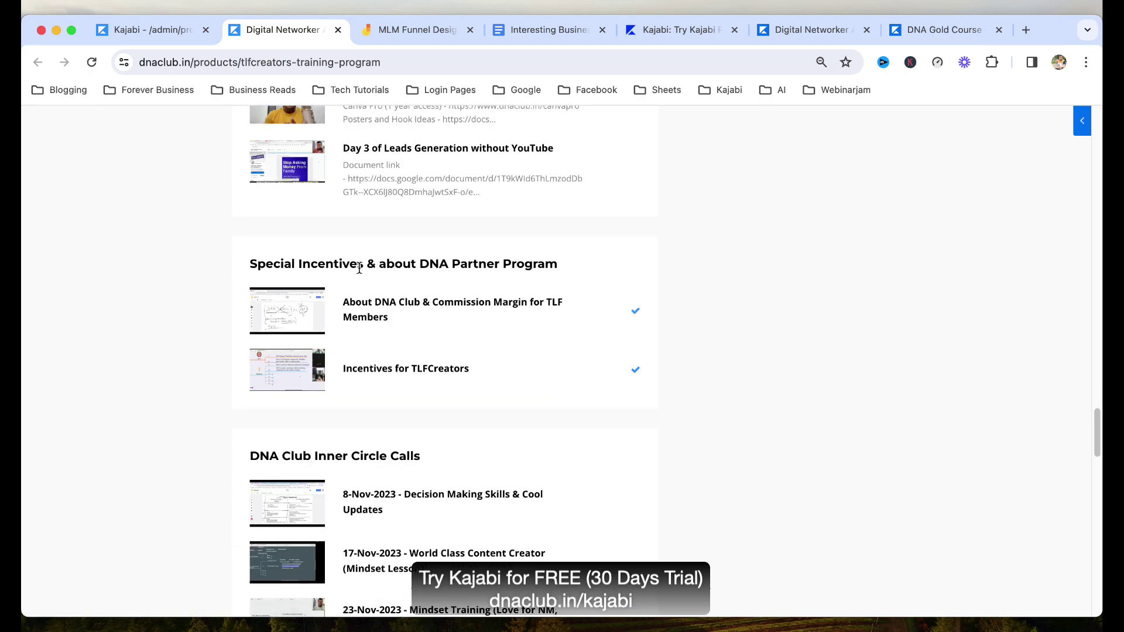
{"action": "scroll", "coordinate": [642, 296], "scroll_direction": "down", "scroll_amount": 9}
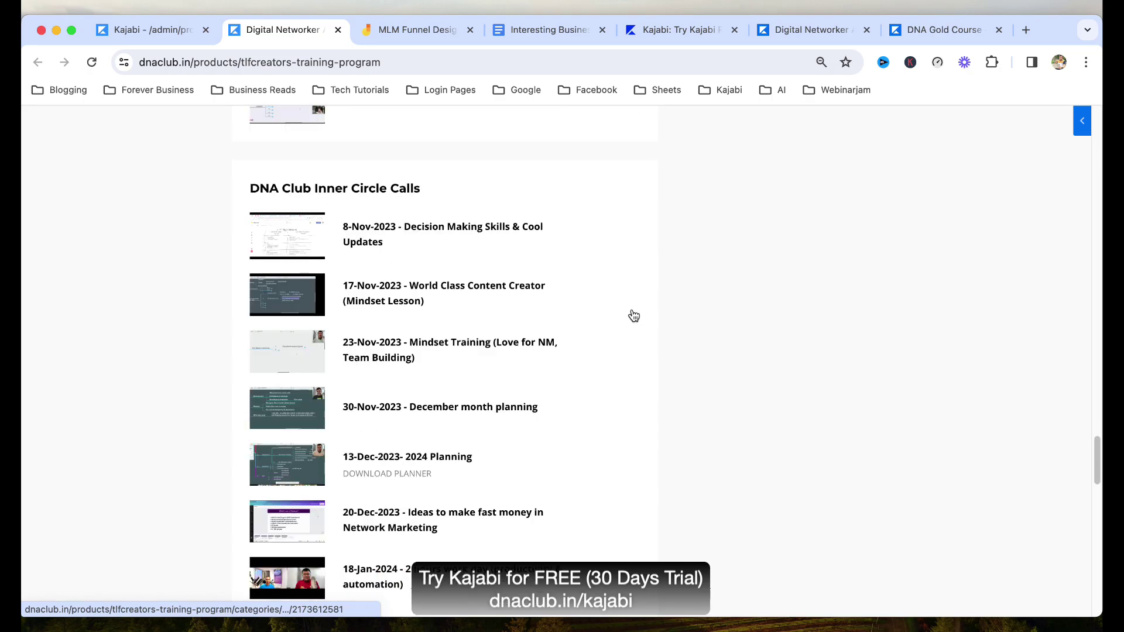
{"action": "scroll", "coordinate": [472, 397], "scroll_direction": "down", "scroll_amount": 4}
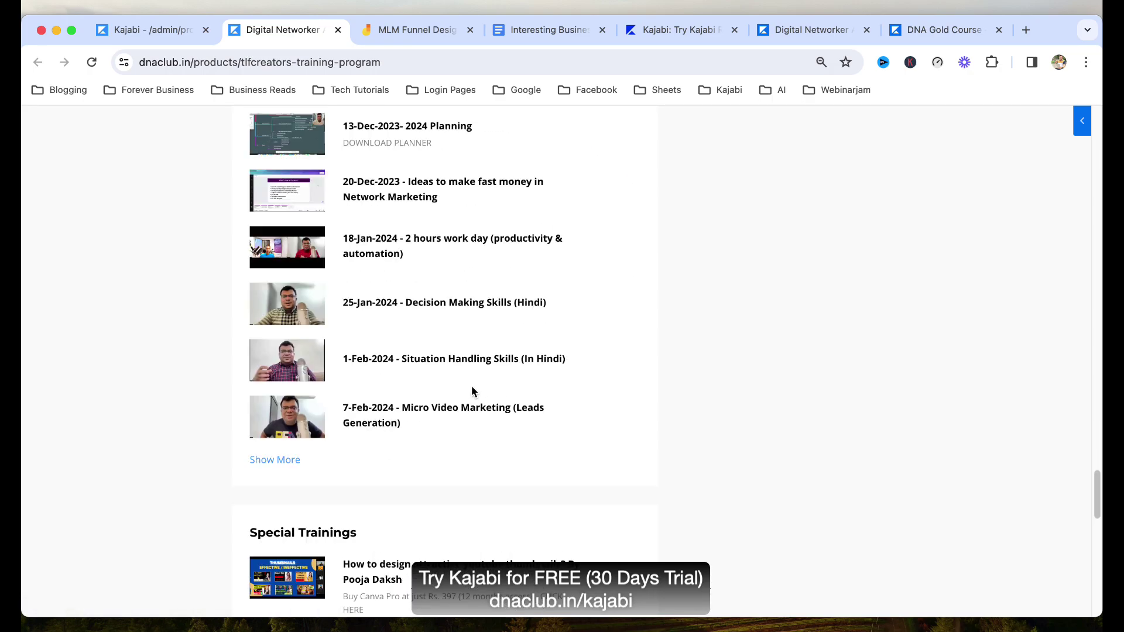
{"action": "scroll", "coordinate": [472, 397], "scroll_direction": "down", "scroll_amount": 12}
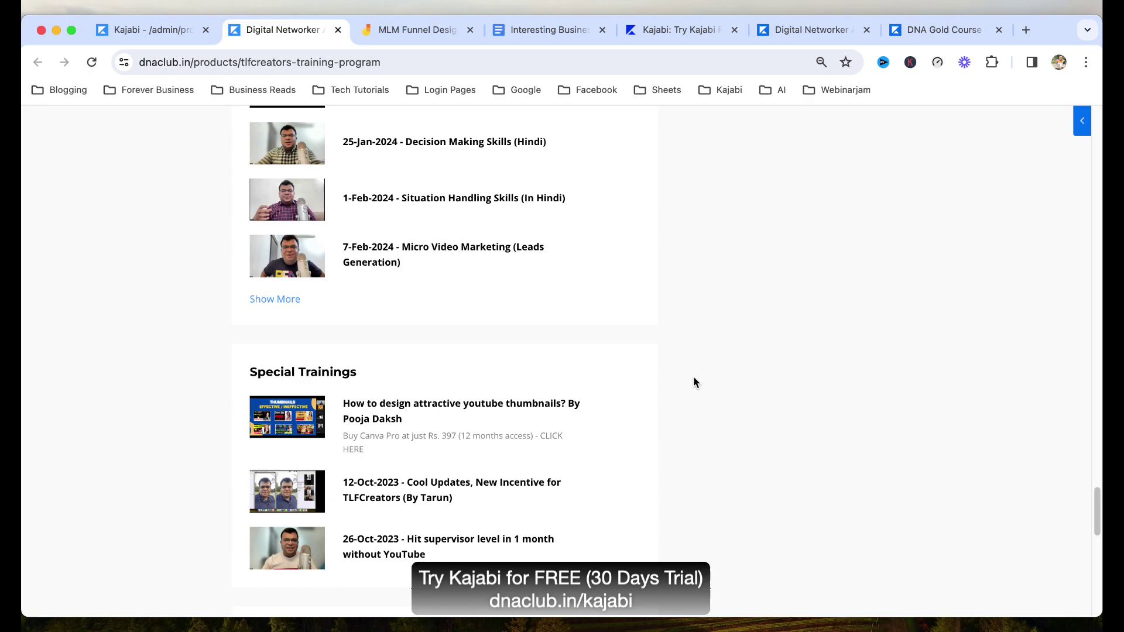
{"action": "scroll", "coordinate": [680, 383], "scroll_direction": "up", "scroll_amount": 20}
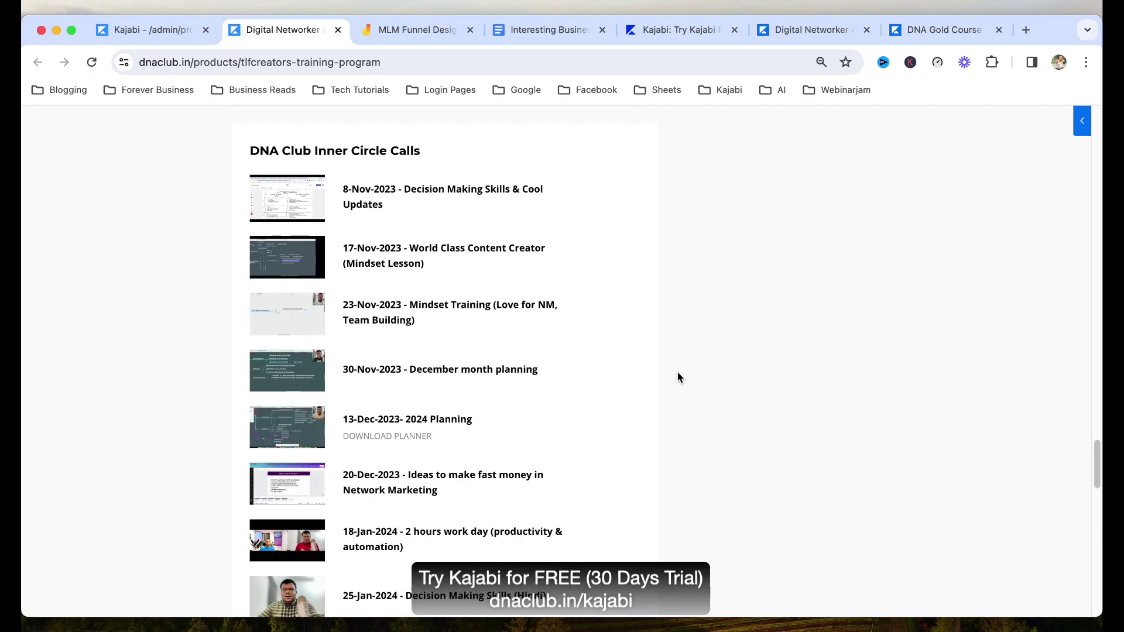
{"action": "scroll", "coordinate": [678, 377], "scroll_direction": "up", "scroll_amount": 20}
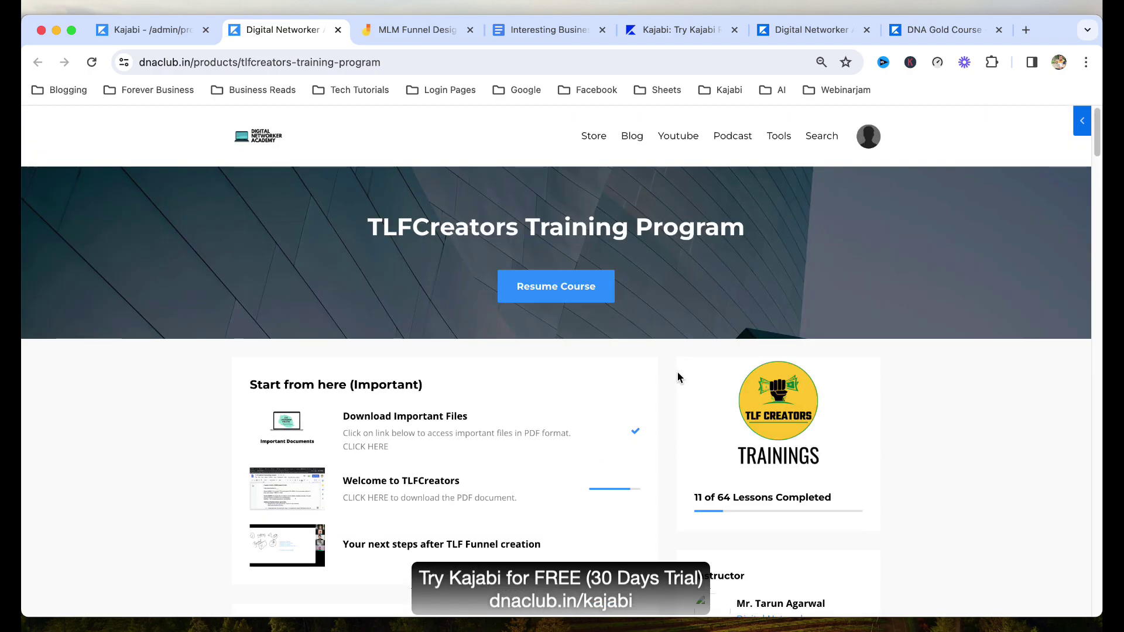
Try providing completion certificates for the course, review the certificate options, switch them back off and return to the outline.
{"action": "left_click", "coordinate": [157, 30]}
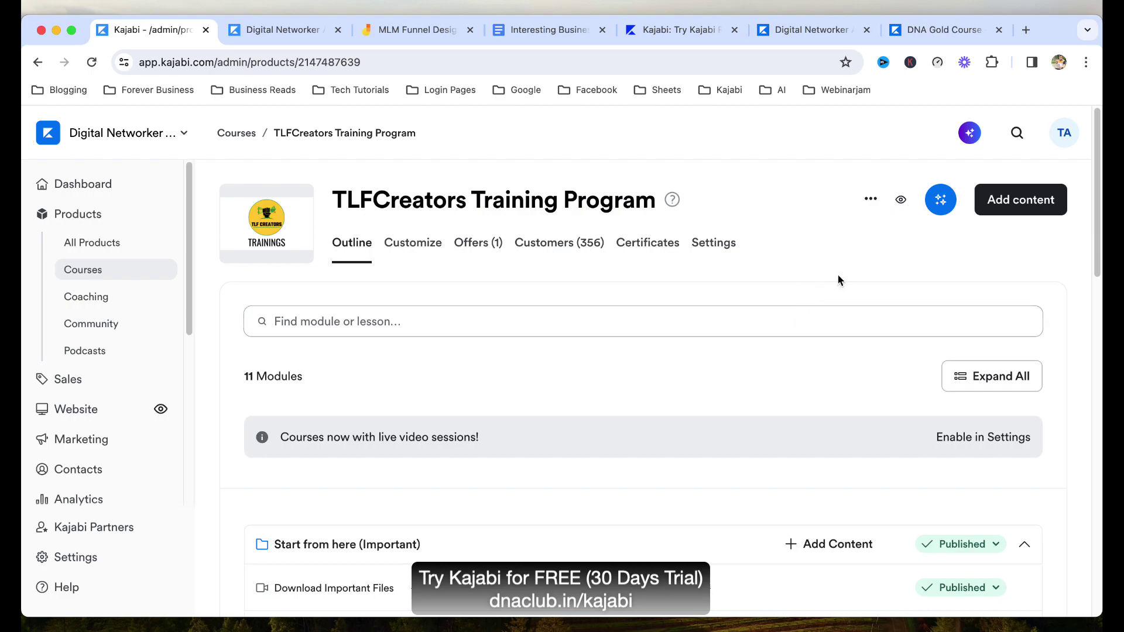
{"action": "left_click", "coordinate": [643, 243]}
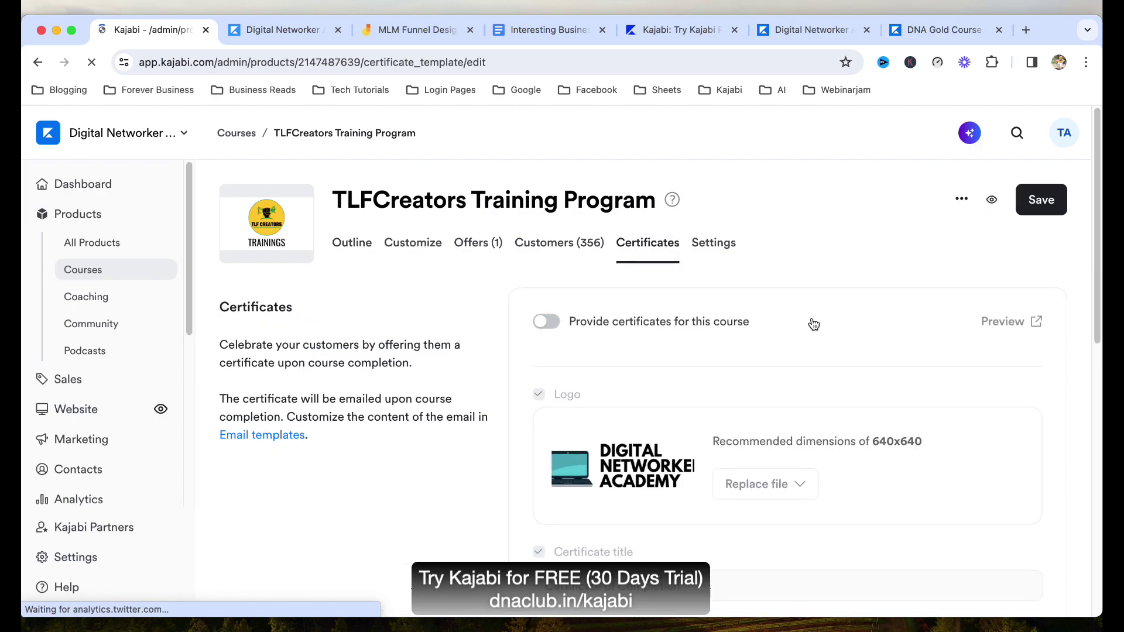
{"action": "left_click", "coordinate": [556, 329]}
{"action": "scroll", "coordinate": [705, 364], "scroll_direction": "down", "scroll_amount": 5}
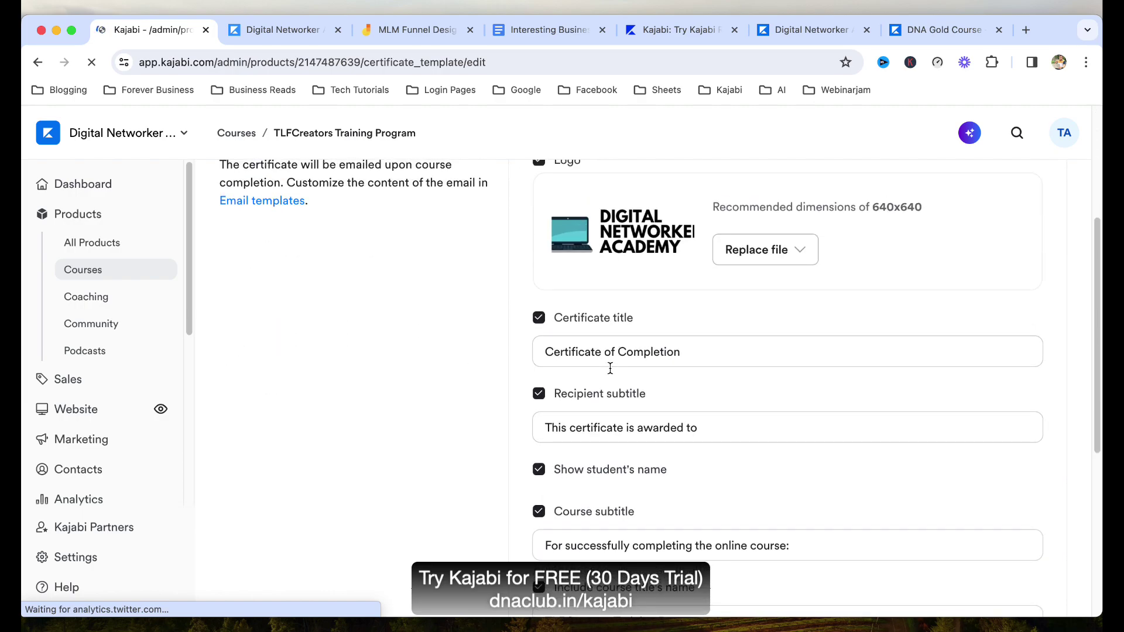
{"action": "scroll", "coordinate": [685, 447], "scroll_direction": "down", "scroll_amount": 6}
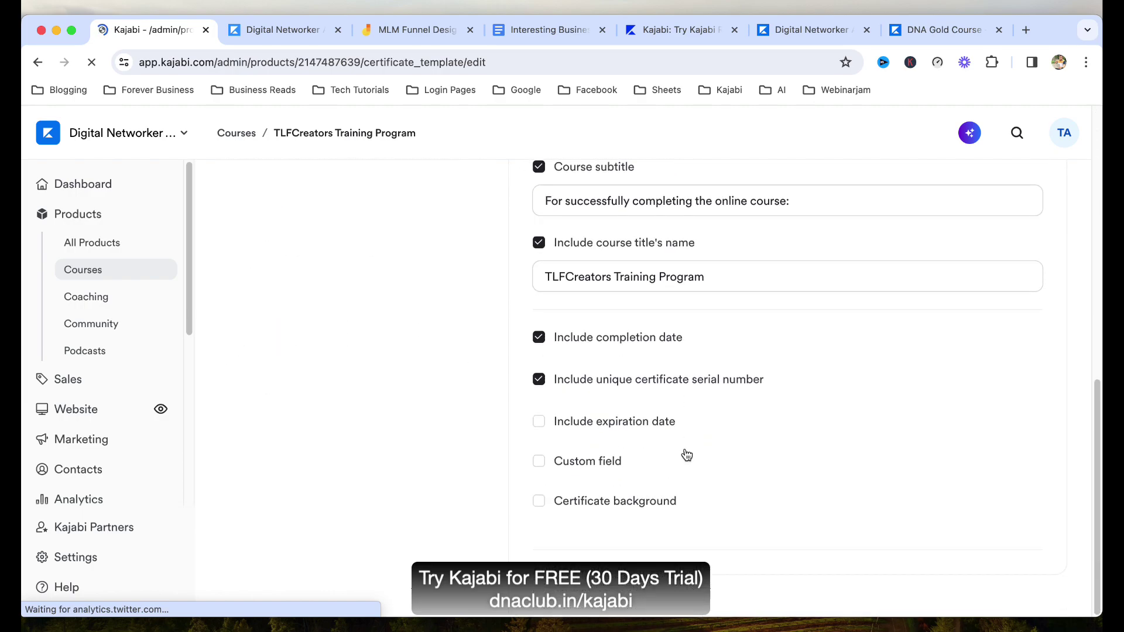
{"action": "scroll", "coordinate": [684, 448], "scroll_direction": "up", "scroll_amount": 1}
{"action": "scroll", "coordinate": [683, 448], "scroll_direction": "up", "scroll_amount": 8}
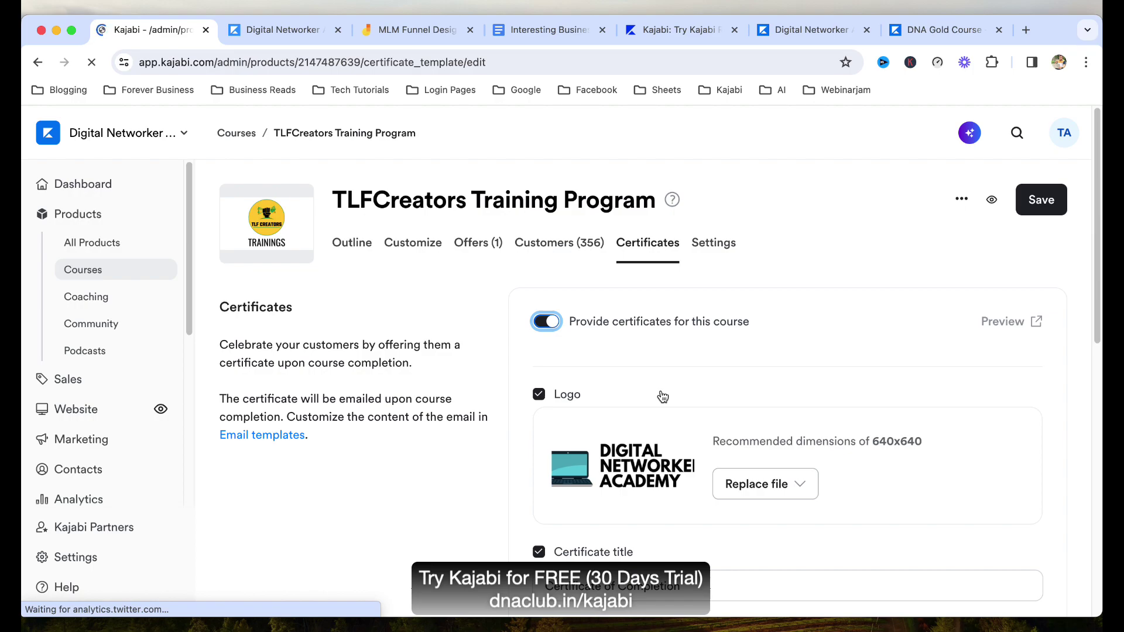
{"action": "left_click", "coordinate": [544, 321]}
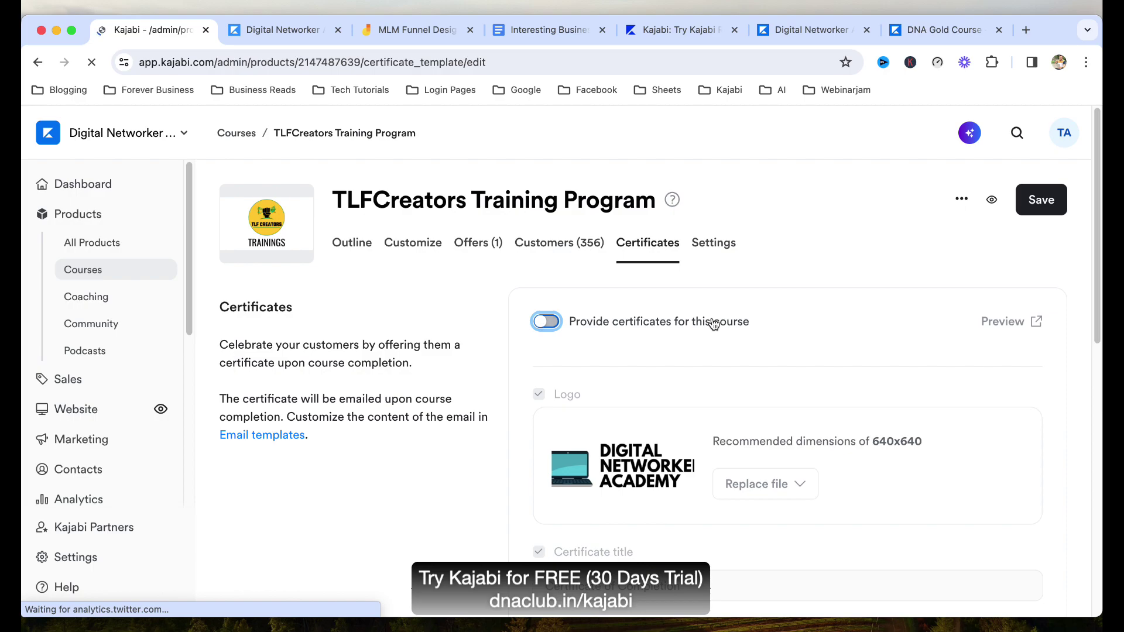
{"action": "left_click", "coordinate": [359, 245]}
{"action": "left_click", "coordinate": [605, 265]}
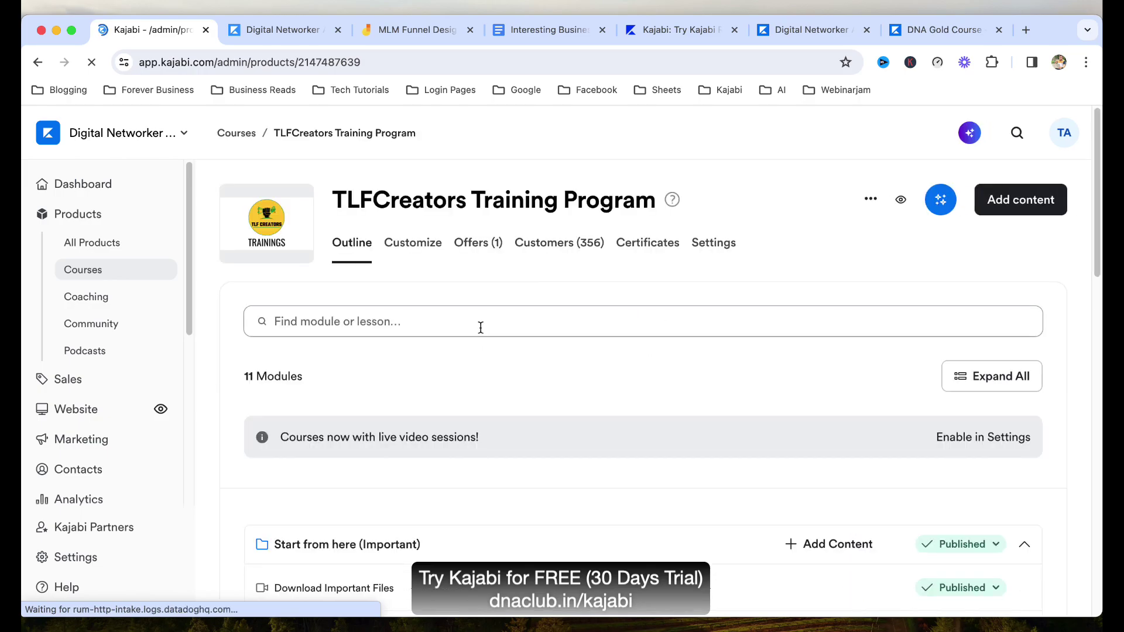
Open the site's sales offers and examine the list of published offers with their products and prices.
{"action": "left_click", "coordinate": [65, 381]}
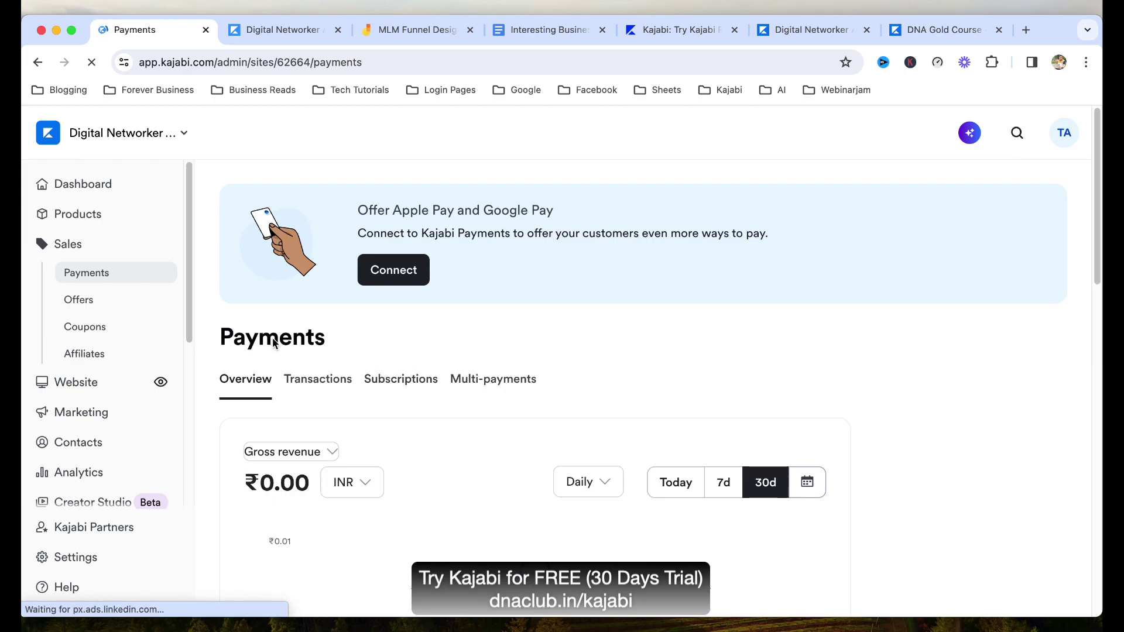
{"action": "left_click", "coordinate": [103, 299]}
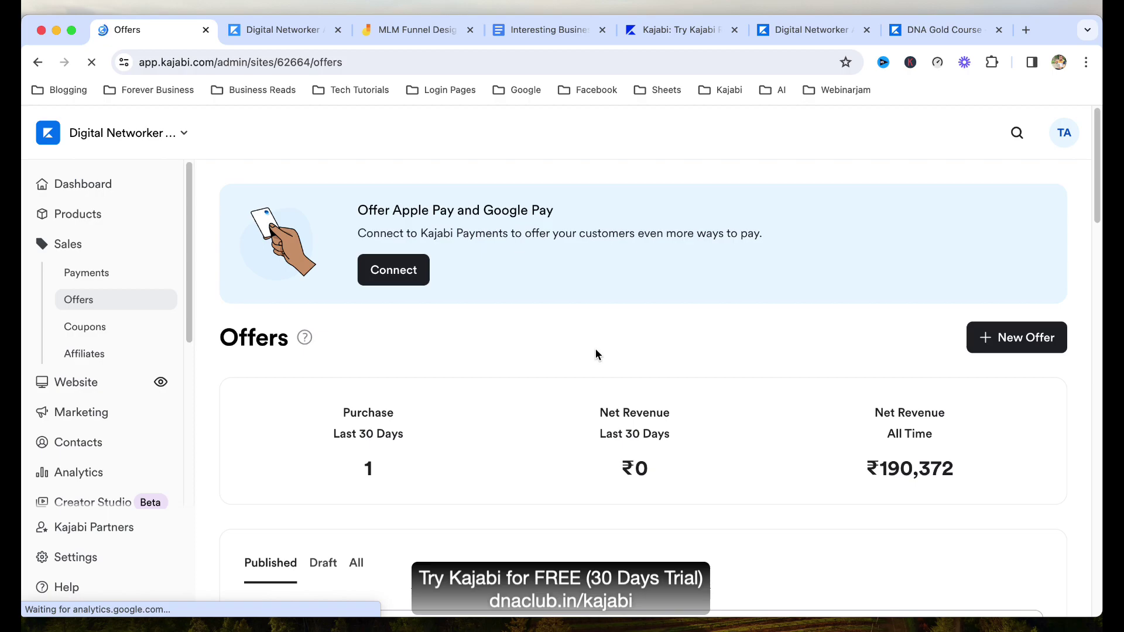
{"action": "scroll", "coordinate": [573, 374], "scroll_direction": "down", "scroll_amount": 8}
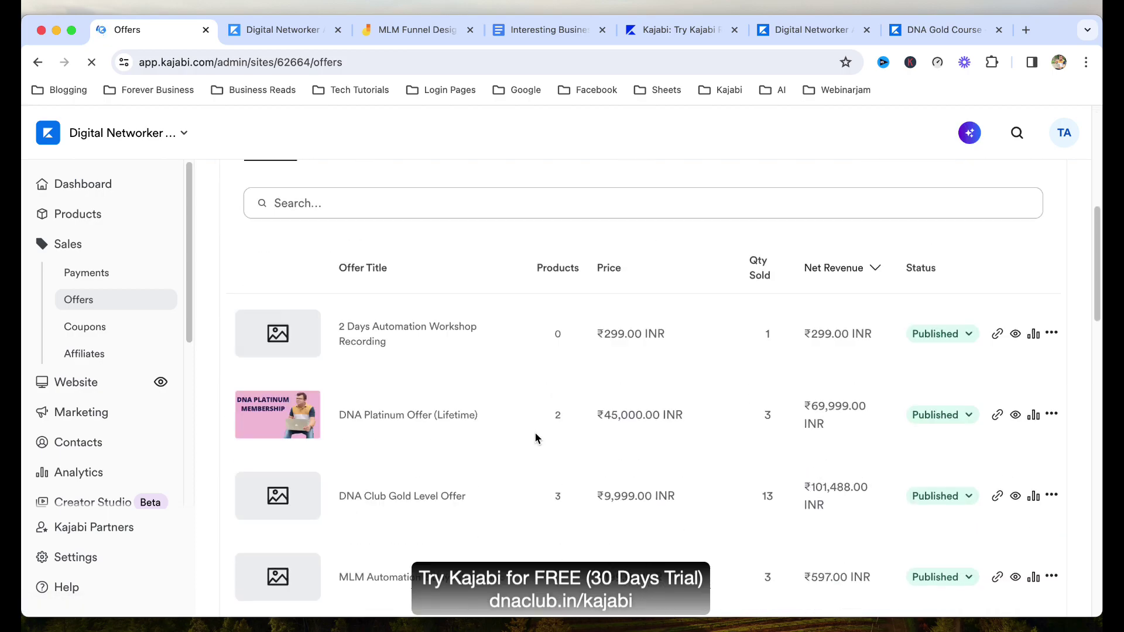
{"action": "scroll", "coordinate": [528, 455], "scroll_direction": "down", "scroll_amount": 9}
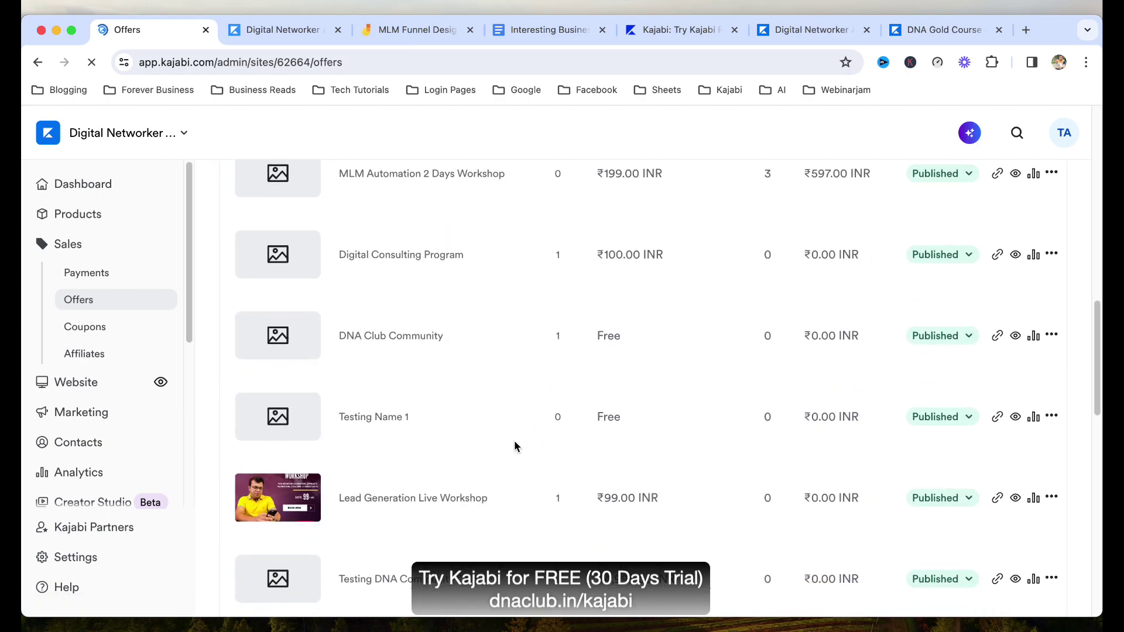
{"action": "scroll", "coordinate": [513, 445], "scroll_direction": "down", "scroll_amount": 5}
{"action": "scroll", "coordinate": [514, 444], "scroll_direction": "up", "scroll_amount": 15}
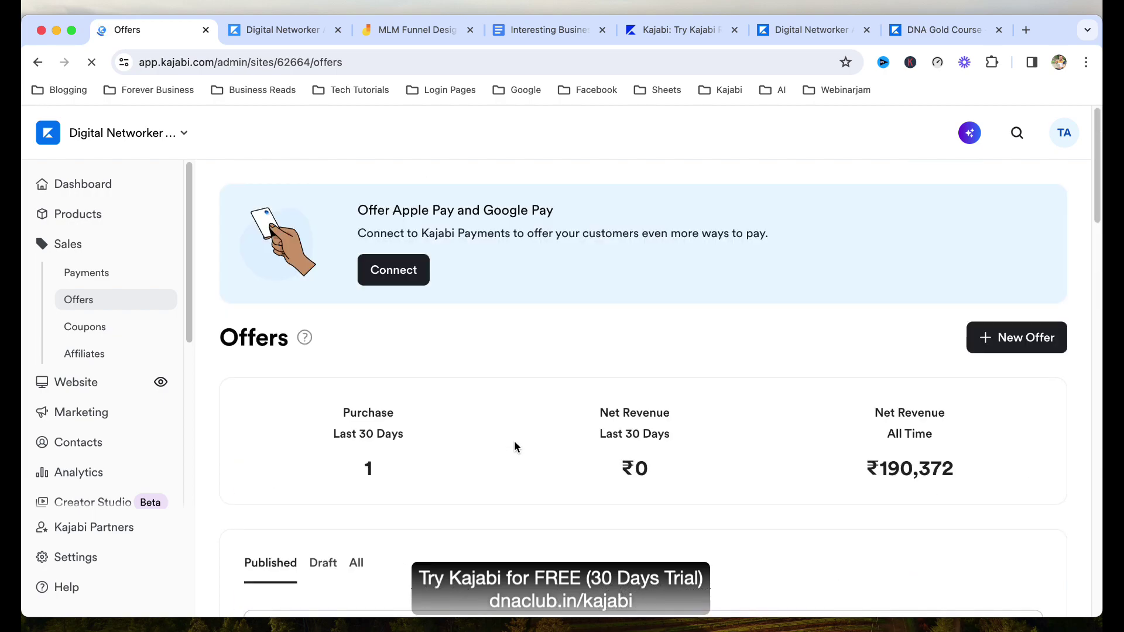
{"action": "left_click", "coordinate": [1004, 340]}
{"action": "left_click", "coordinate": [124, 314]}
{"action": "left_click", "coordinate": [37, 63]}
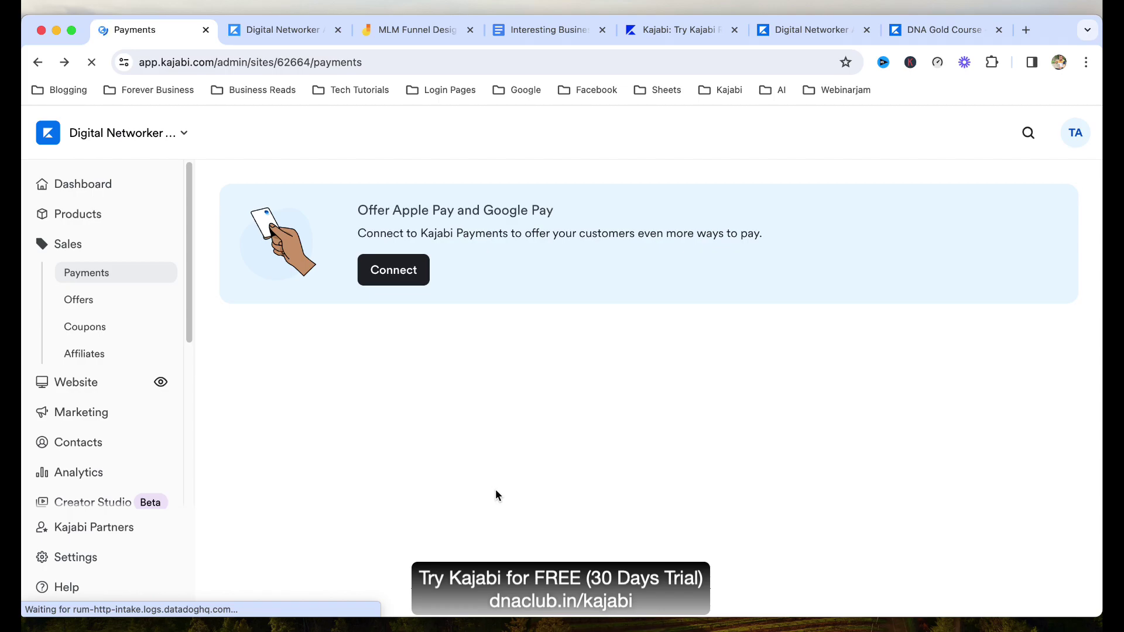
{"action": "scroll", "coordinate": [541, 457], "scroll_direction": "down", "scroll_amount": 10}
{"action": "left_click", "coordinate": [87, 299]}
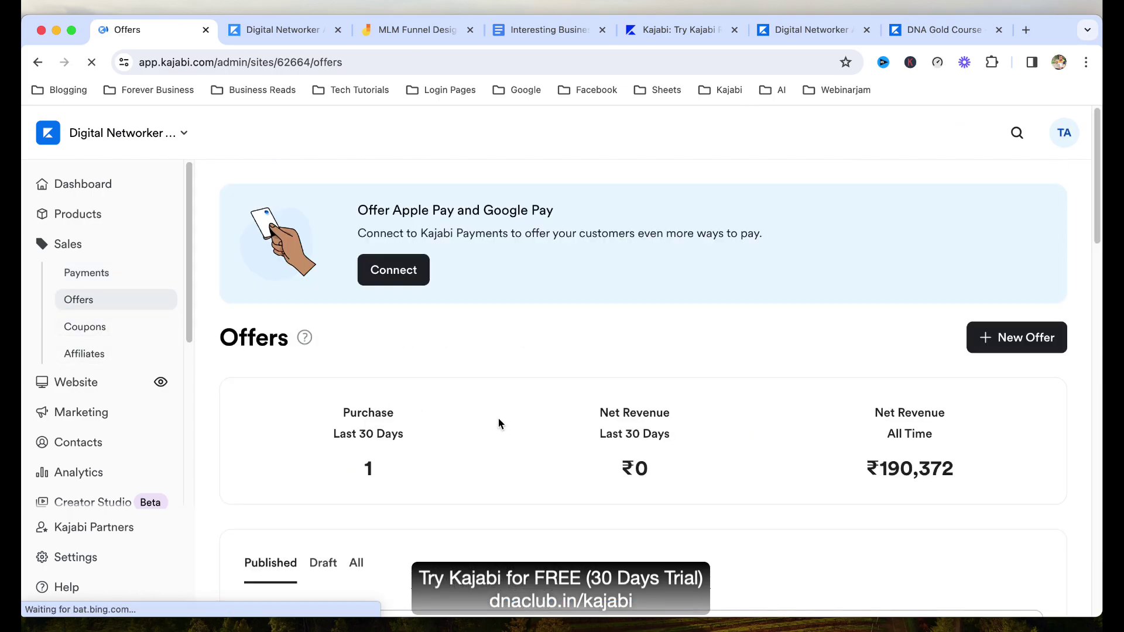
Find the TLF Group Training System offer among the published offers and open it for editing.
{"action": "scroll", "coordinate": [527, 468], "scroll_direction": "down", "scroll_amount": 10}
{"action": "scroll", "coordinate": [523, 465], "scroll_direction": "down", "scroll_amount": 10}
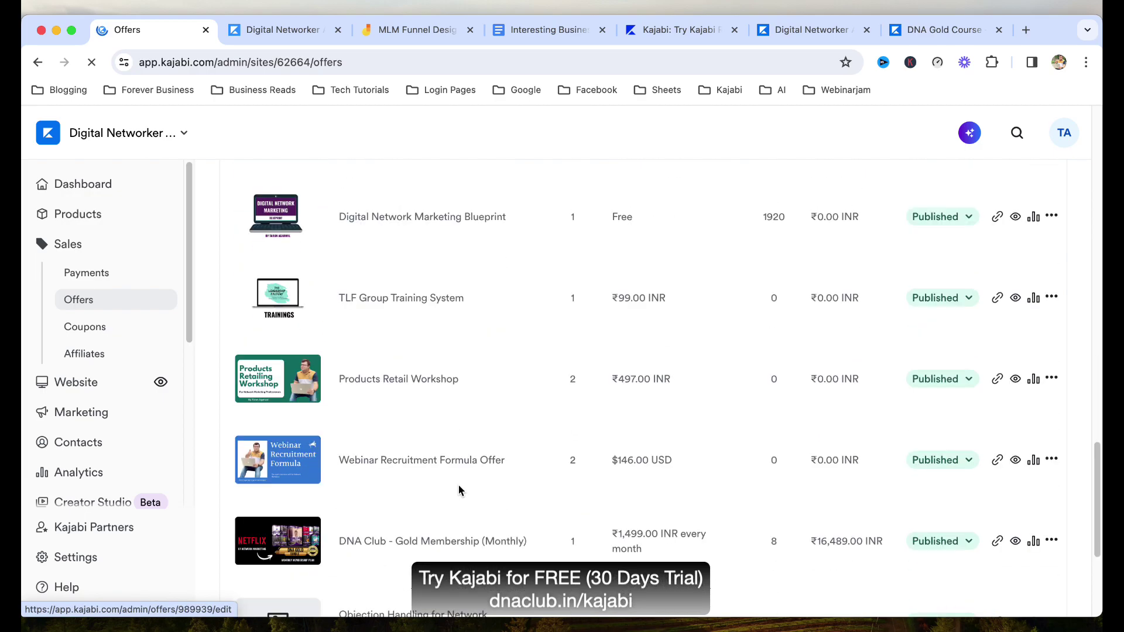
{"action": "scroll", "coordinate": [445, 457], "scroll_direction": "up", "scroll_amount": 5}
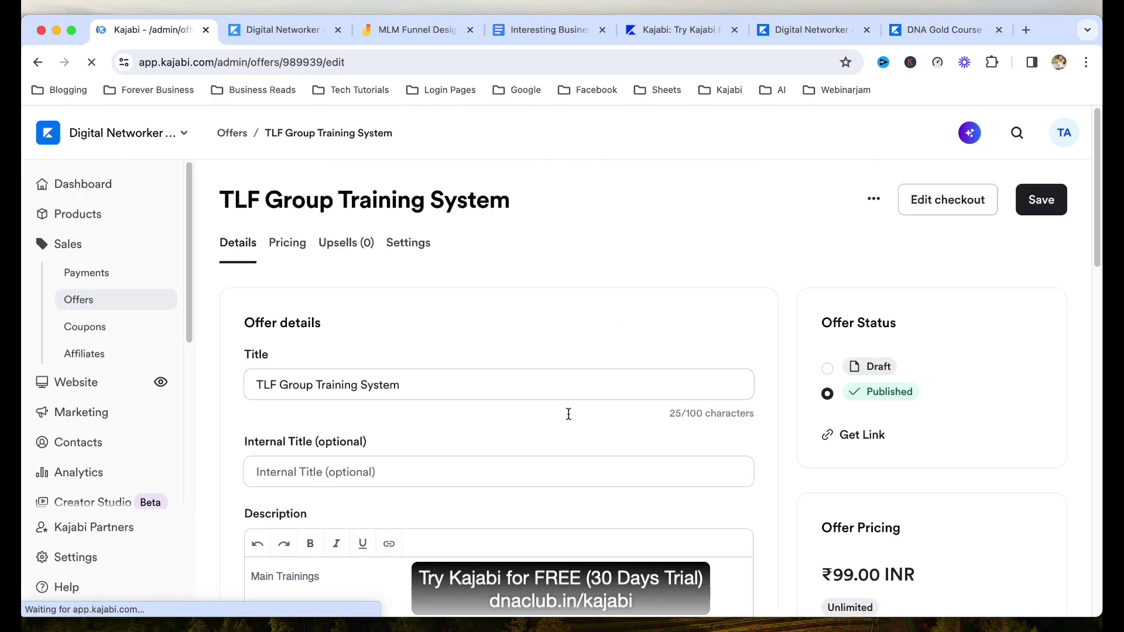
Examine the TLF Group Training System offer's title, included products and product access limits.
{"action": "left_click_drag", "start_coordinate": [318, 384], "coordinate": [773, 329]}
{"action": "left_click", "coordinate": [778, 335]}
{"action": "scroll", "coordinate": [774, 338], "scroll_direction": "down", "scroll_amount": 4}
{"action": "scroll", "coordinate": [774, 339], "scroll_direction": "down", "scroll_amount": 3}
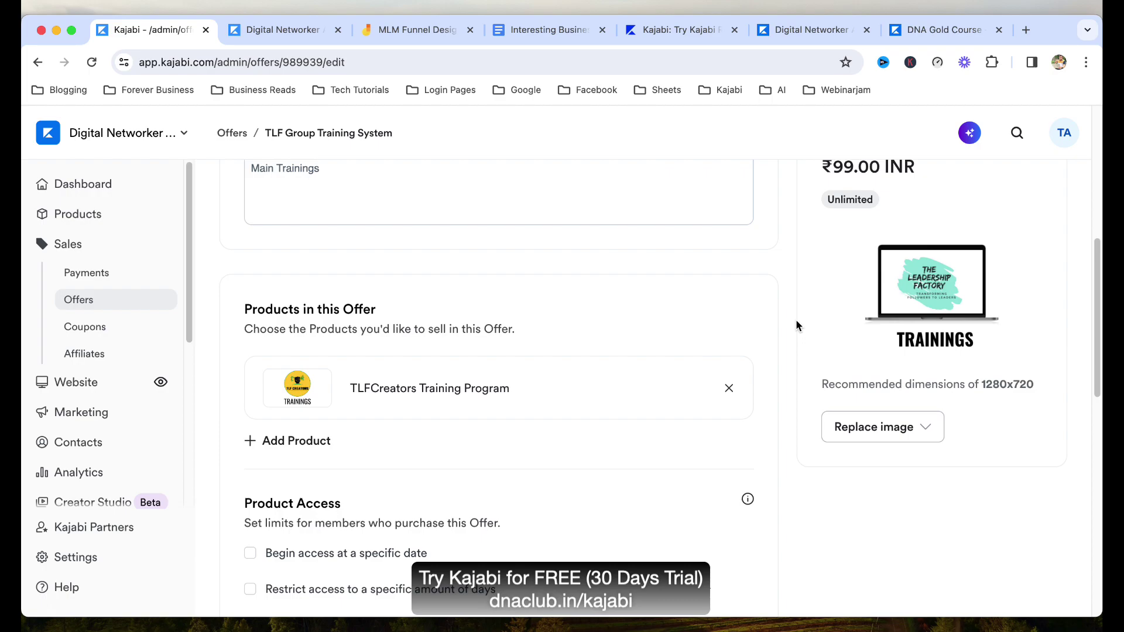
{"action": "scroll", "coordinate": [624, 412], "scroll_direction": "down", "scroll_amount": 5}
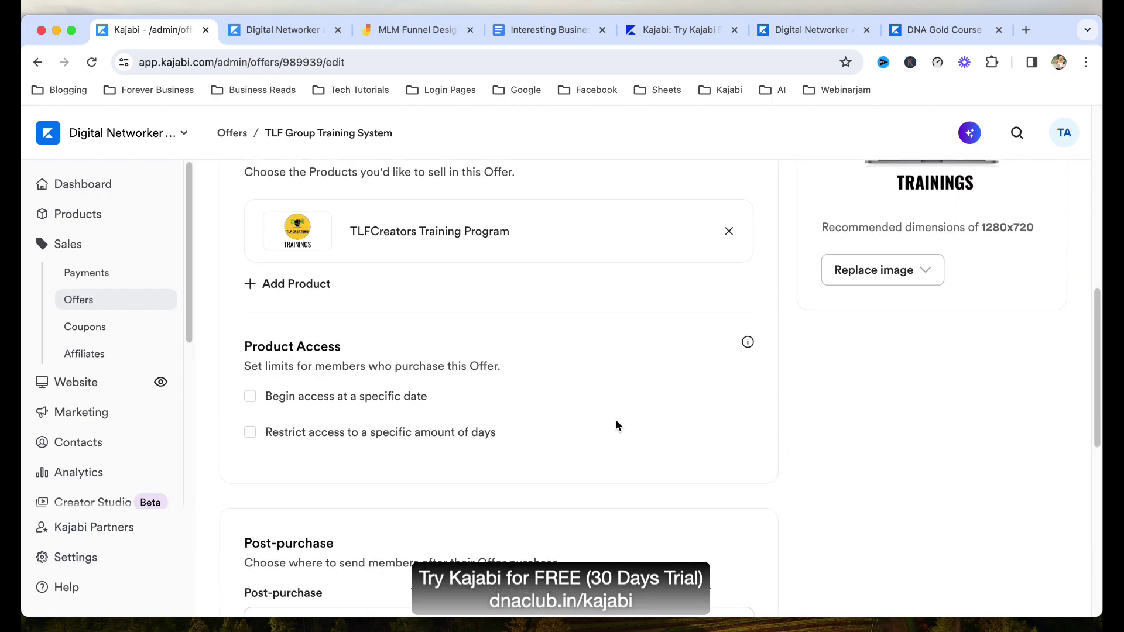
Examine the offer's post-purchase destination choices, post-purchase email preference and automations, and return to the offer details.
{"action": "scroll", "coordinate": [410, 434], "scroll_direction": "down", "scroll_amount": 5}
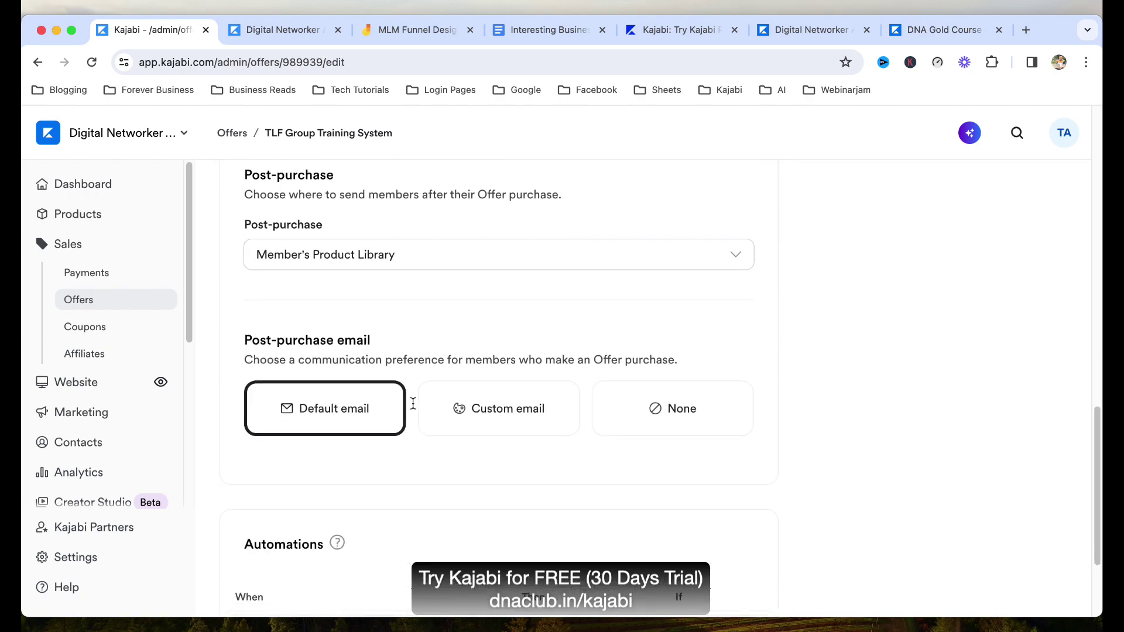
{"action": "left_click", "coordinate": [383, 258]}
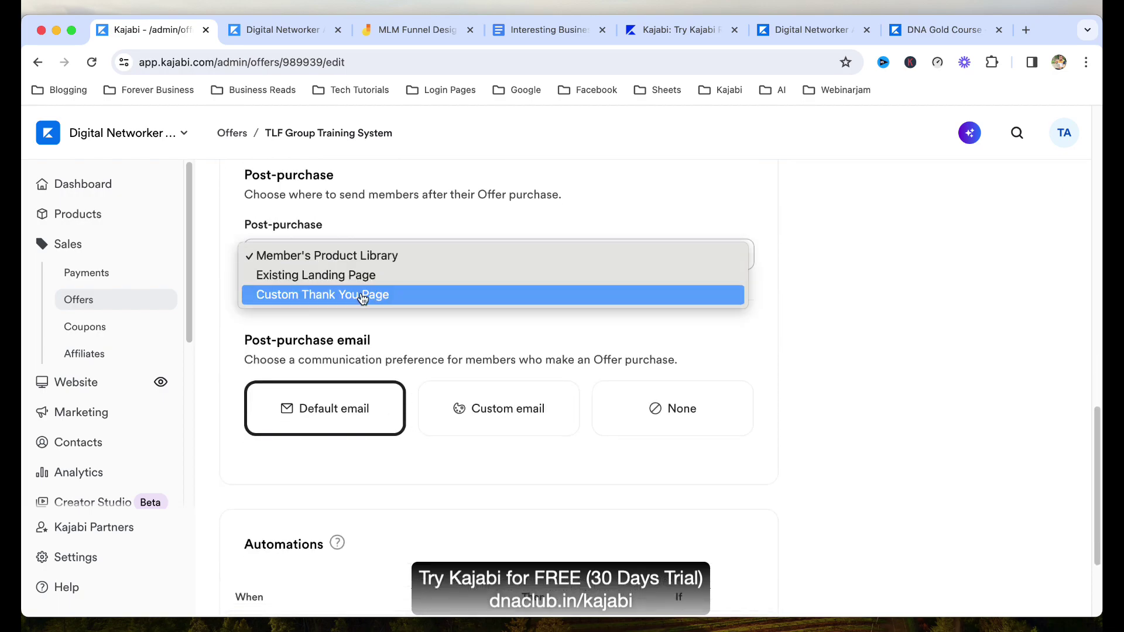
{"action": "left_click", "coordinate": [822, 401]}
{"action": "scroll", "coordinate": [820, 399], "scroll_direction": "down", "scroll_amount": 1}
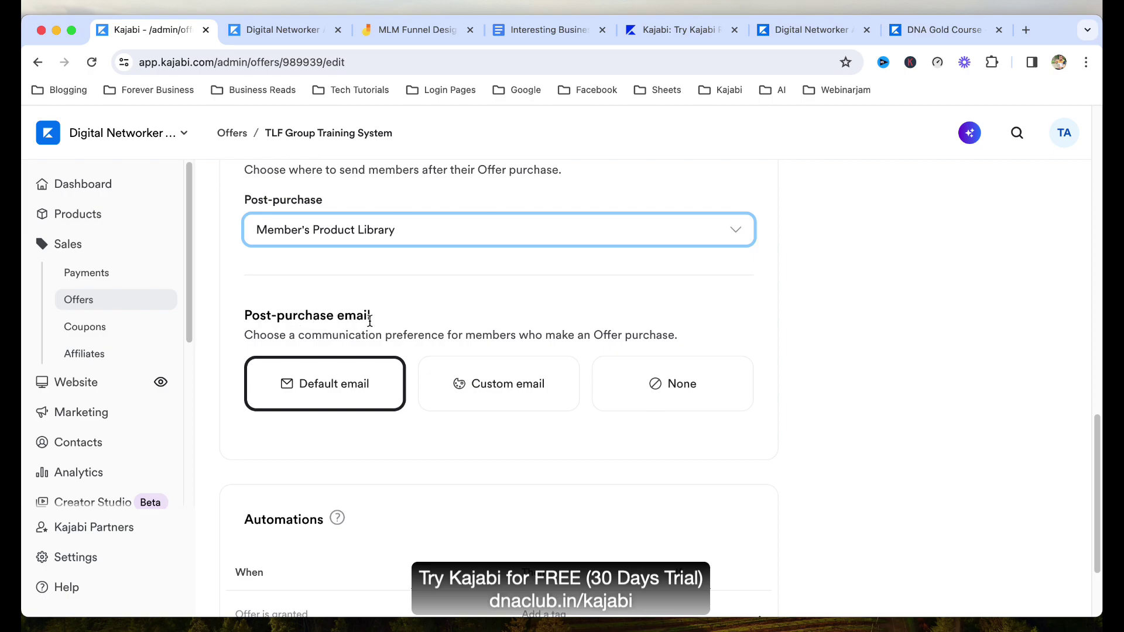
{"action": "scroll", "coordinate": [515, 404], "scroll_direction": "down", "scroll_amount": 3}
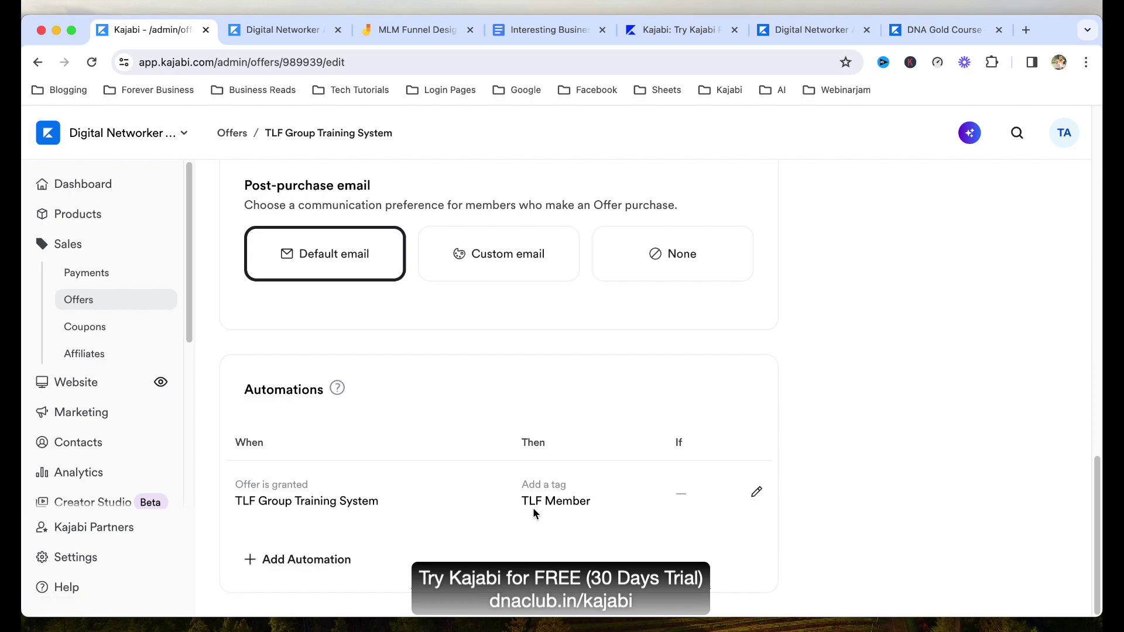
{"action": "scroll", "coordinate": [828, 478], "scroll_direction": "up", "scroll_amount": 8}
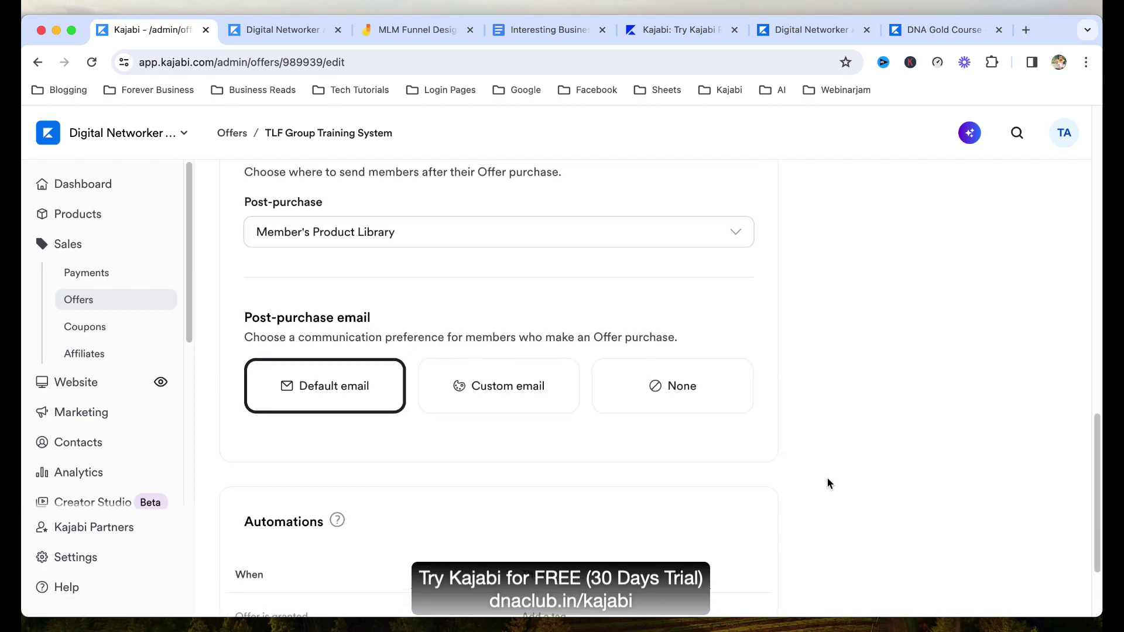
{"action": "scroll", "coordinate": [827, 477], "scroll_direction": "up", "scroll_amount": 9}
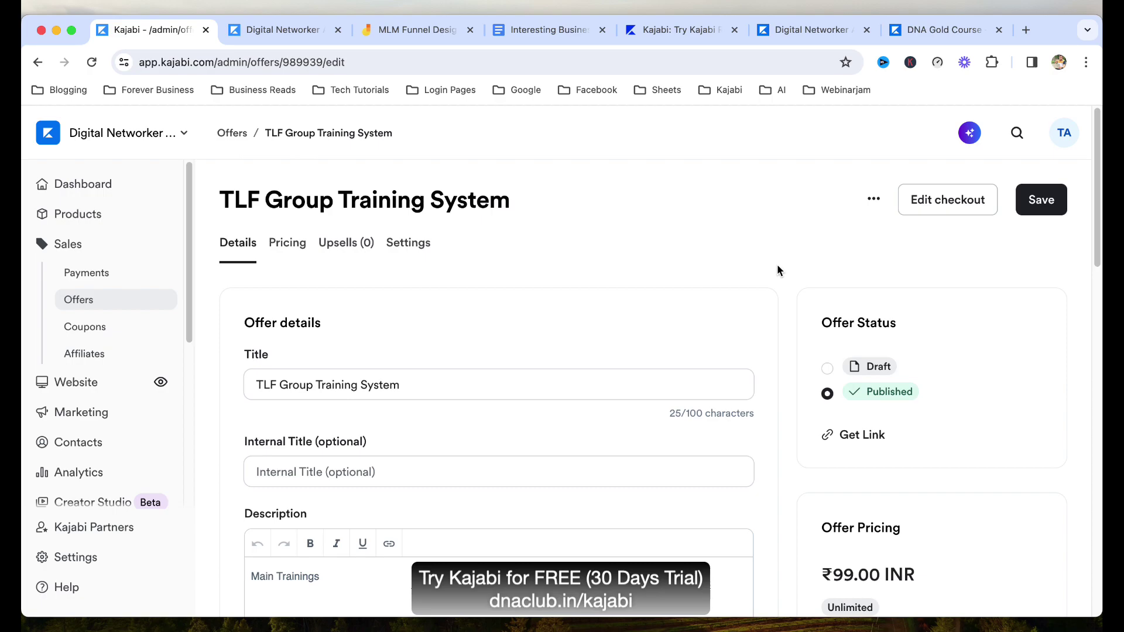
Open the site's contacts and start adding a single contact.
{"action": "scroll", "coordinate": [139, 352], "scroll_direction": "down", "scroll_amount": 2}
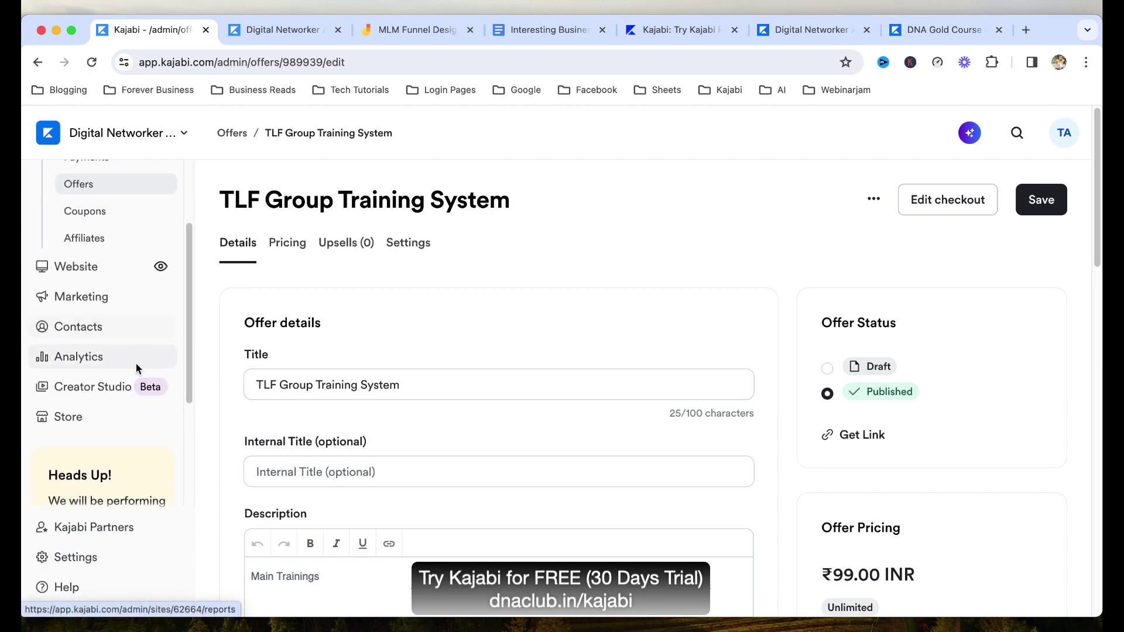
{"action": "left_click", "coordinate": [130, 329]}
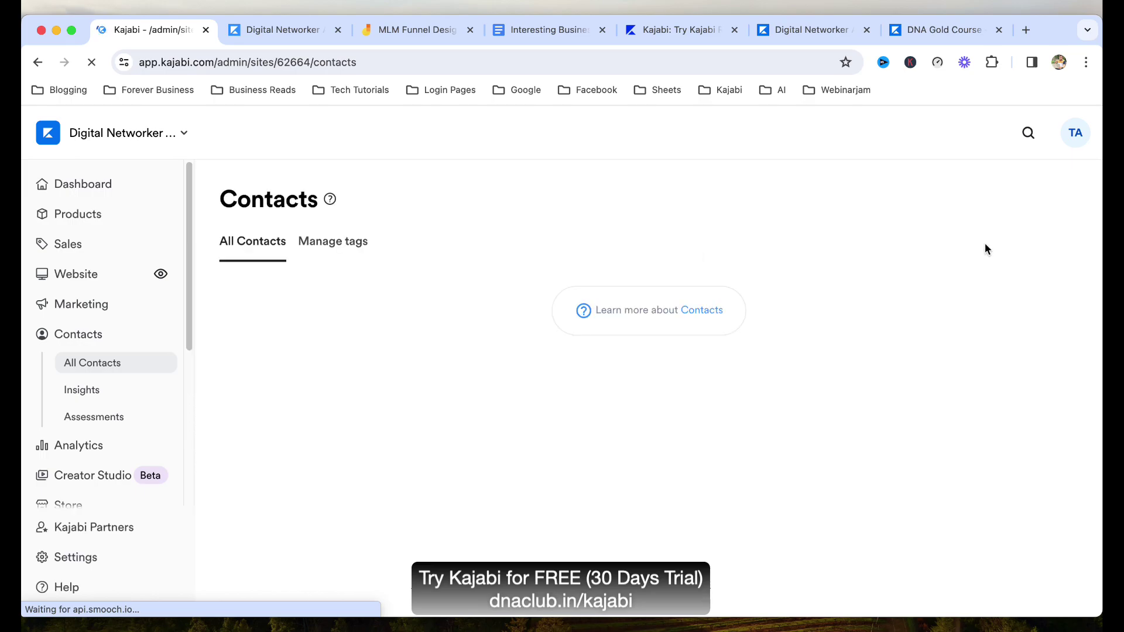
{"action": "left_click", "coordinate": [988, 204]}
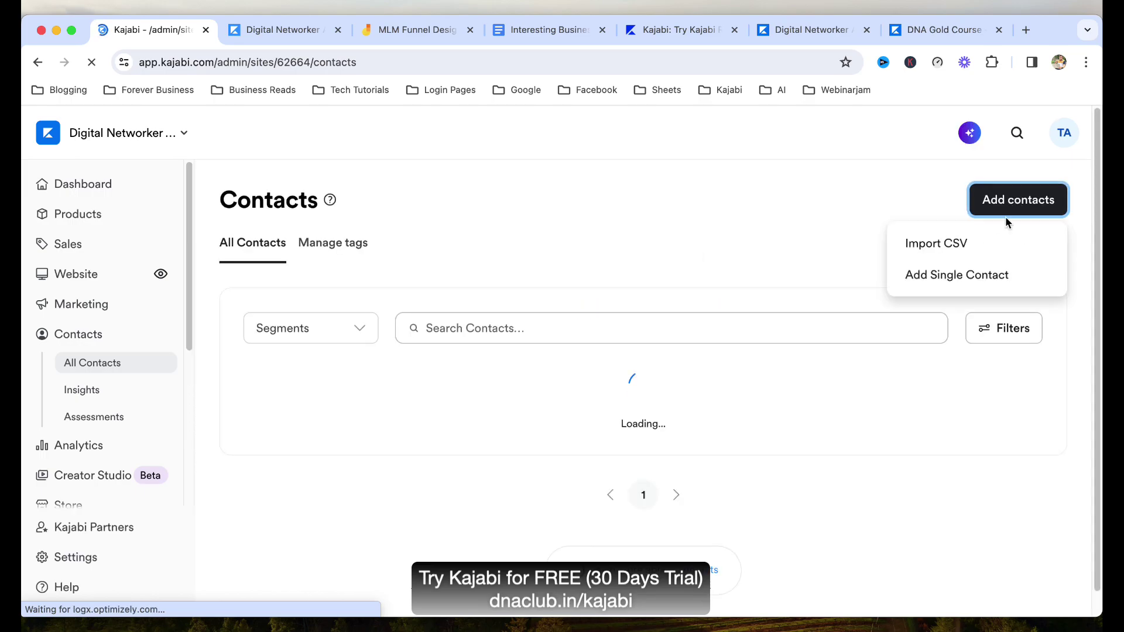
{"action": "left_click", "coordinate": [963, 278]}
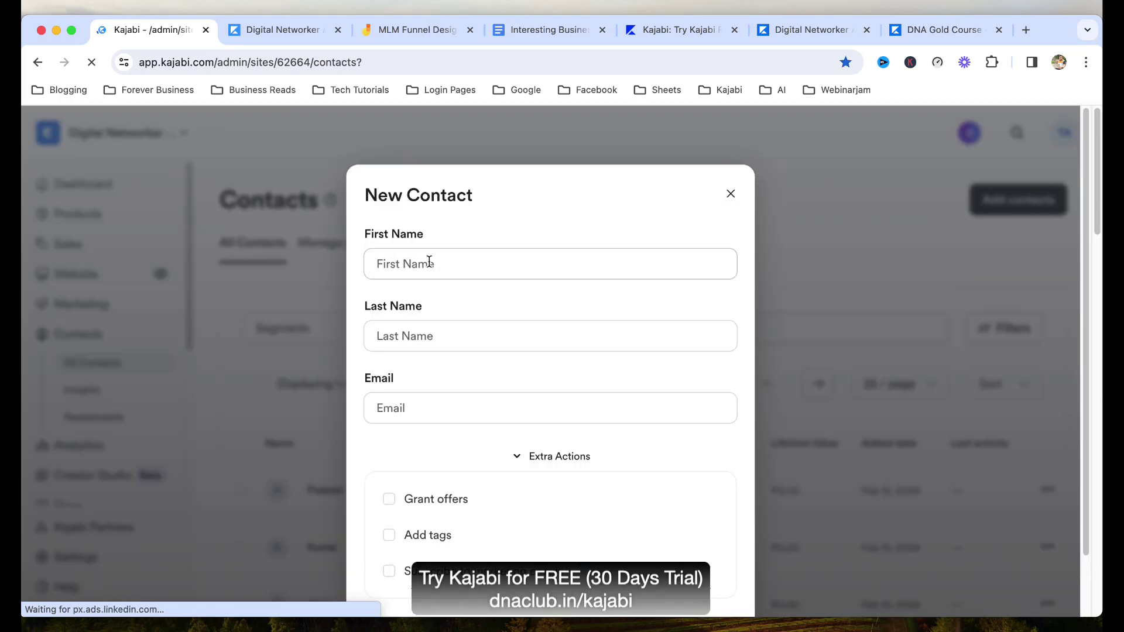
Grant the TLF Group Training System offer in the new contact form and subscribe the contact to marketing emails.
{"action": "scroll", "coordinate": [451, 394], "scroll_direction": "down", "scroll_amount": 2}
{"action": "left_click", "coordinate": [395, 432]}
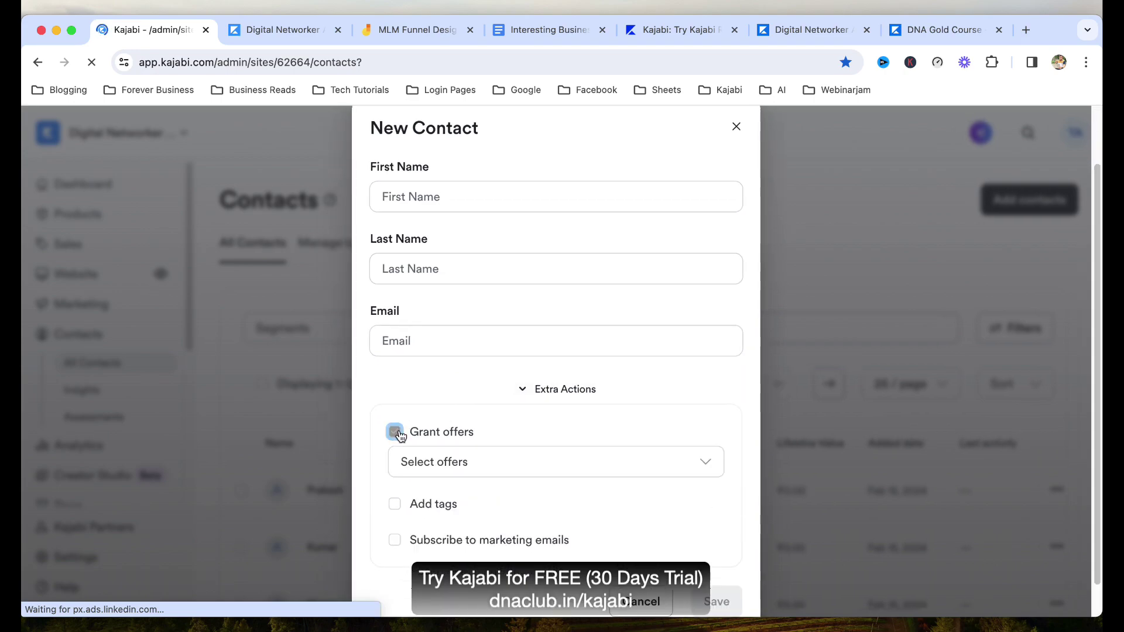
{"action": "left_click", "coordinate": [519, 460]}
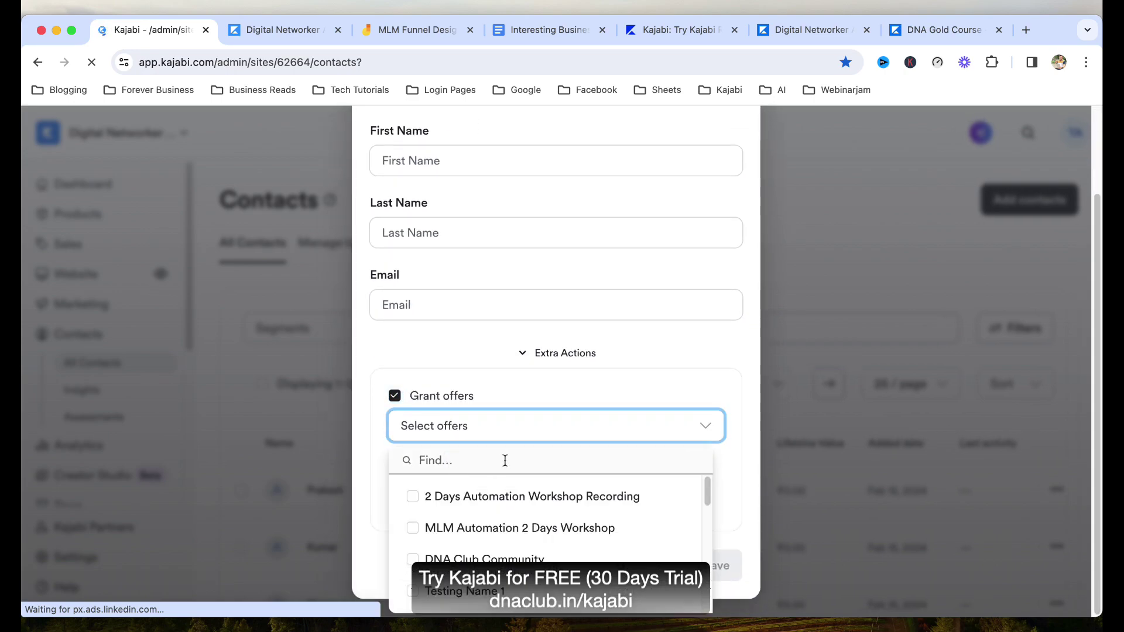
{"action": "type", "text": "tlf"}
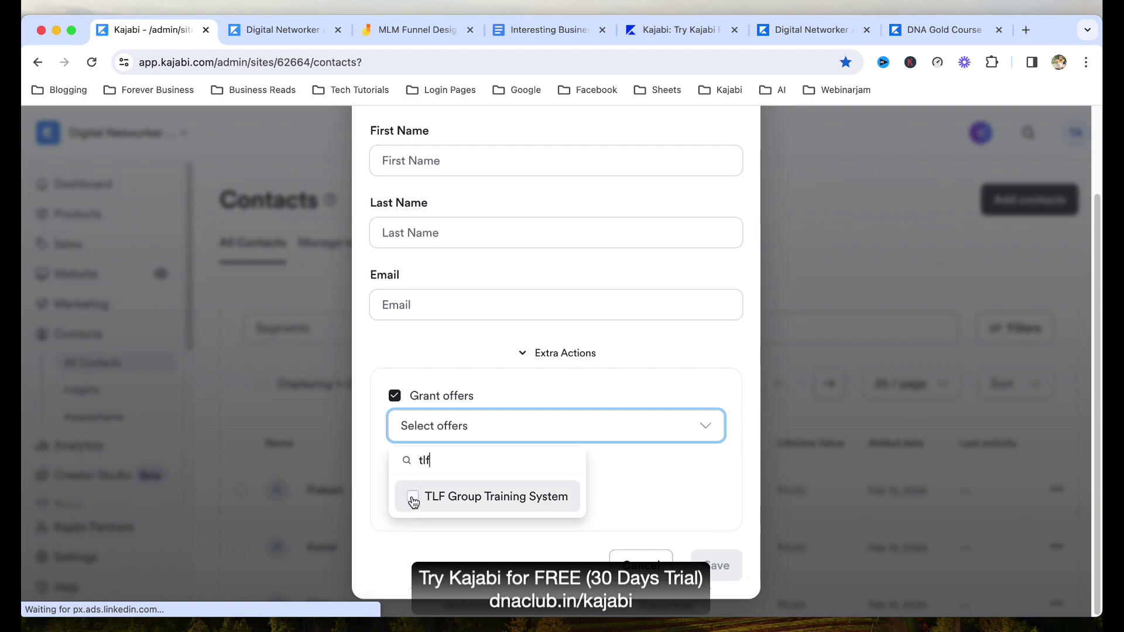
{"action": "left_click", "coordinate": [413, 496]}
{"action": "left_click", "coordinate": [377, 438]}
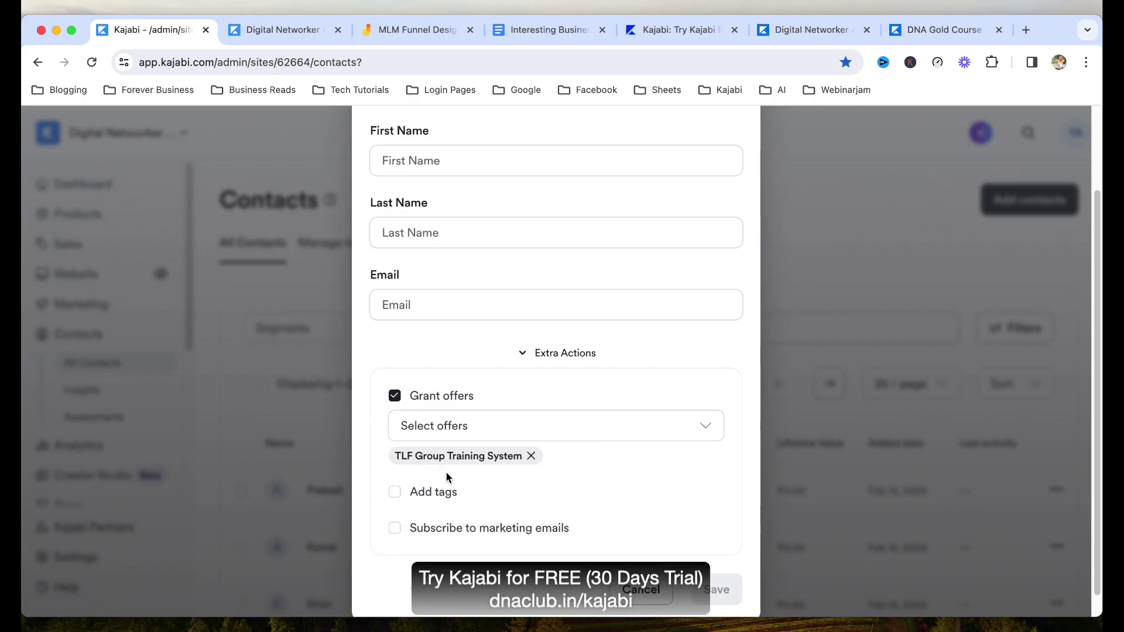
{"action": "left_click", "coordinate": [395, 530]}
Search Google in a new browser tab for "kajabi mobile app download".
{"action": "left_click", "coordinate": [1025, 31]}
{"action": "type", "text": "kajaboi"}
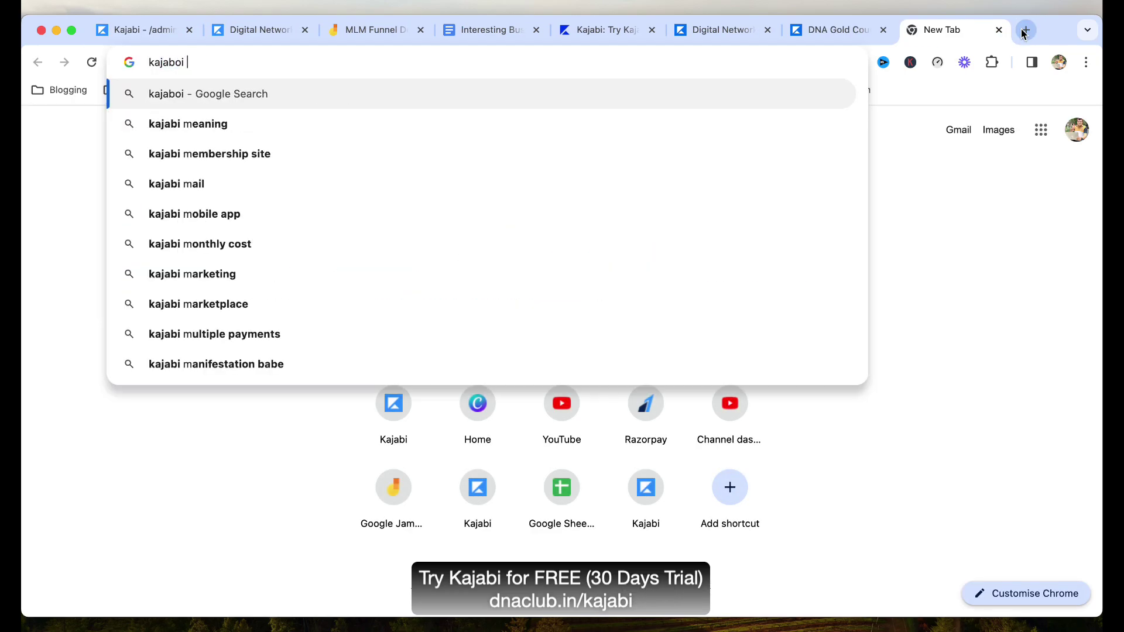
{"action": "key", "text": "BackSpace"}
{"action": "key", "text": "BackSpace"}
{"action": "key", "text": "BackSpace"}
{"action": "type", "text": "i ,on"}
{"action": "key", "text": "BackSpace"}
{"action": "key", "text": "BackSpace"}
{"action": "key", "text": "BackSpace"}
{"action": "key", "text": "BackSpace"}
{"action": "type", "text": "mobile app download"}
{"action": "key", "text": "Return"}
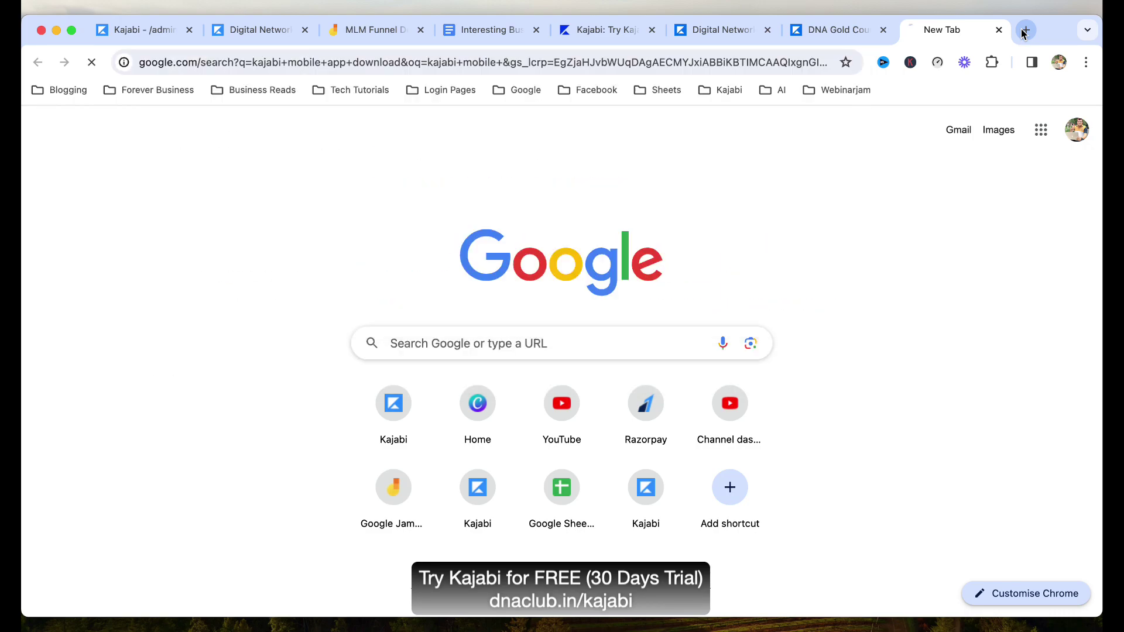
Open the Kajabi App Store page from the search results, examine its screenshots, reviews and app information, and return to the results.
{"action": "scroll", "coordinate": [324, 390], "scroll_direction": "down", "scroll_amount": 3}
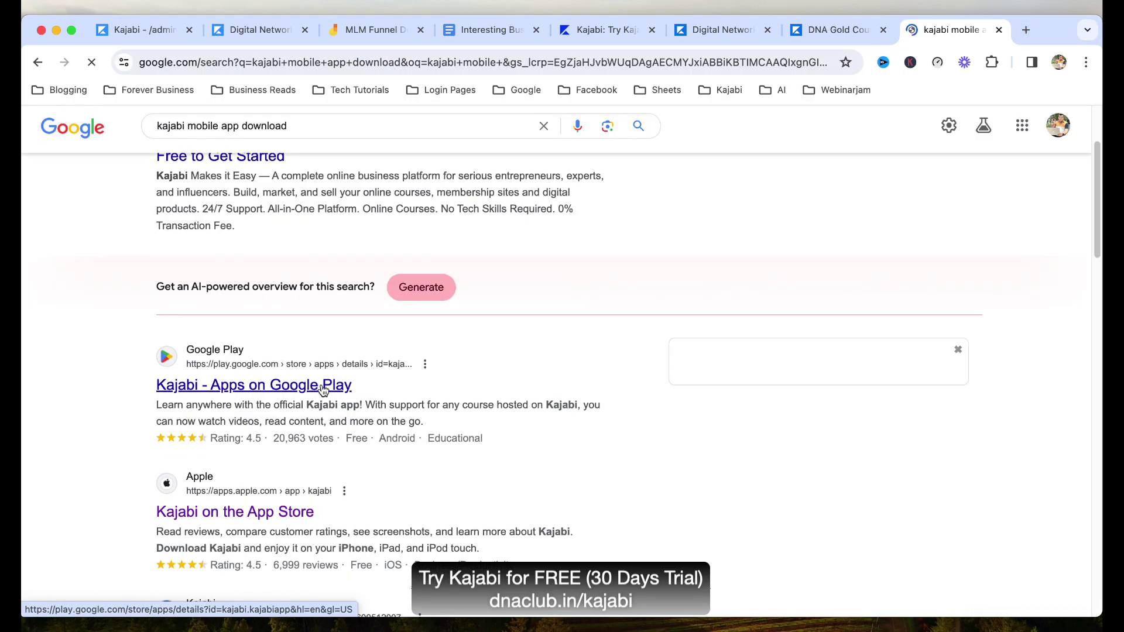
{"action": "scroll", "coordinate": [323, 390], "scroll_direction": "down", "scroll_amount": 2}
{"action": "left_click", "coordinate": [285, 456]}
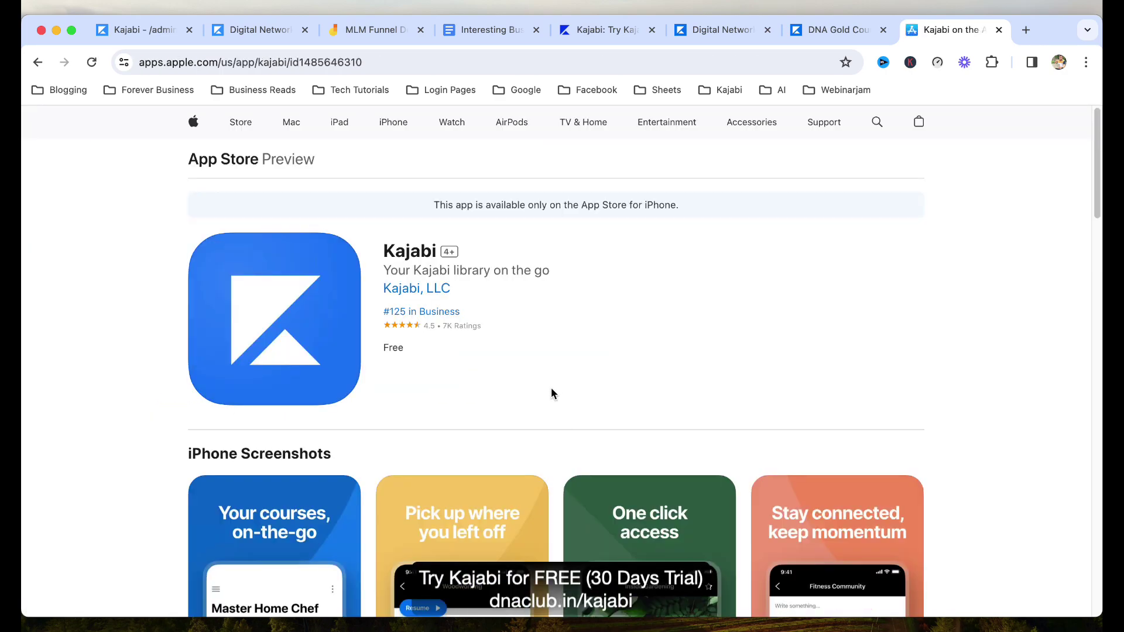
{"action": "scroll", "coordinate": [886, 376], "scroll_direction": "down", "scroll_amount": 2}
{"action": "scroll", "coordinate": [1018, 359], "scroll_direction": "down", "scroll_amount": 8}
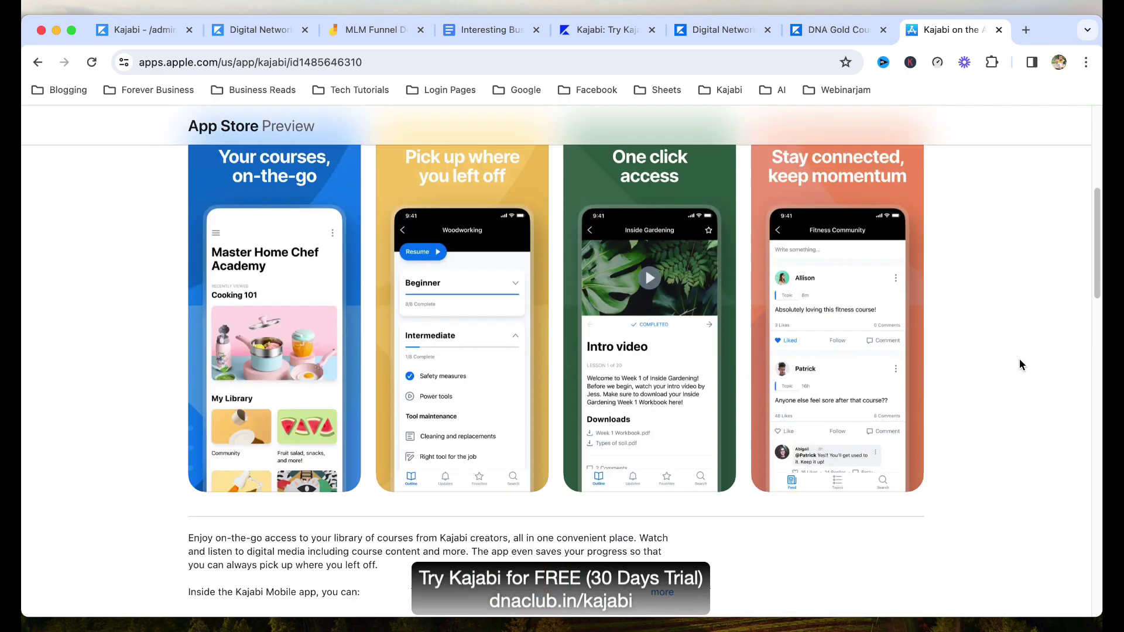
{"action": "scroll", "coordinate": [1019, 364], "scroll_direction": "down", "scroll_amount": 10}
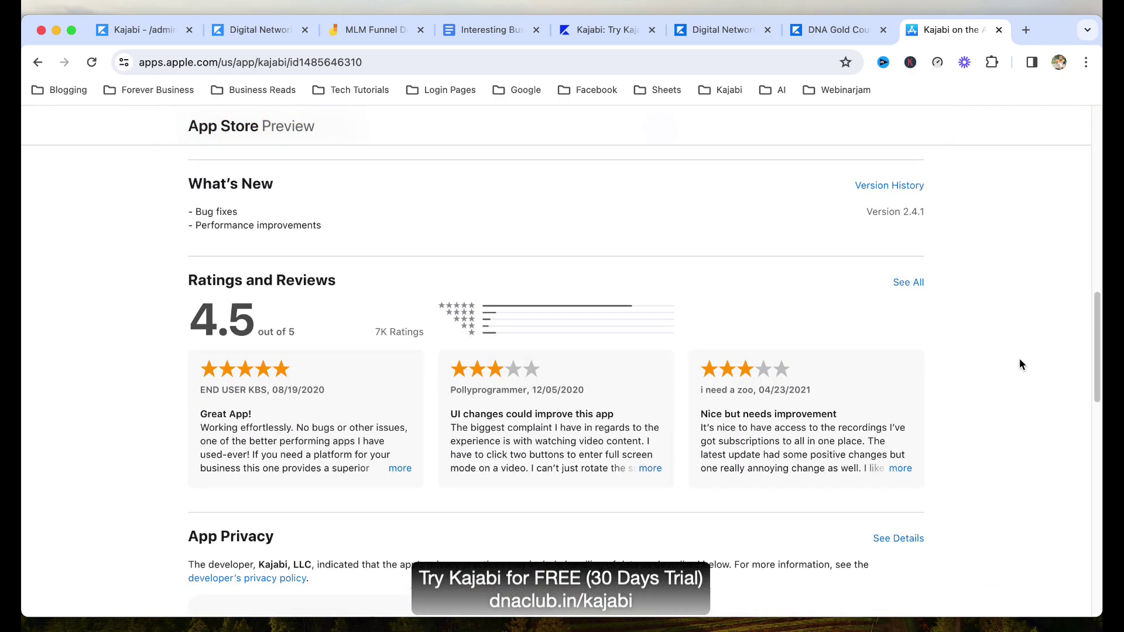
{"action": "scroll", "coordinate": [1014, 366], "scroll_direction": "down", "scroll_amount": 2}
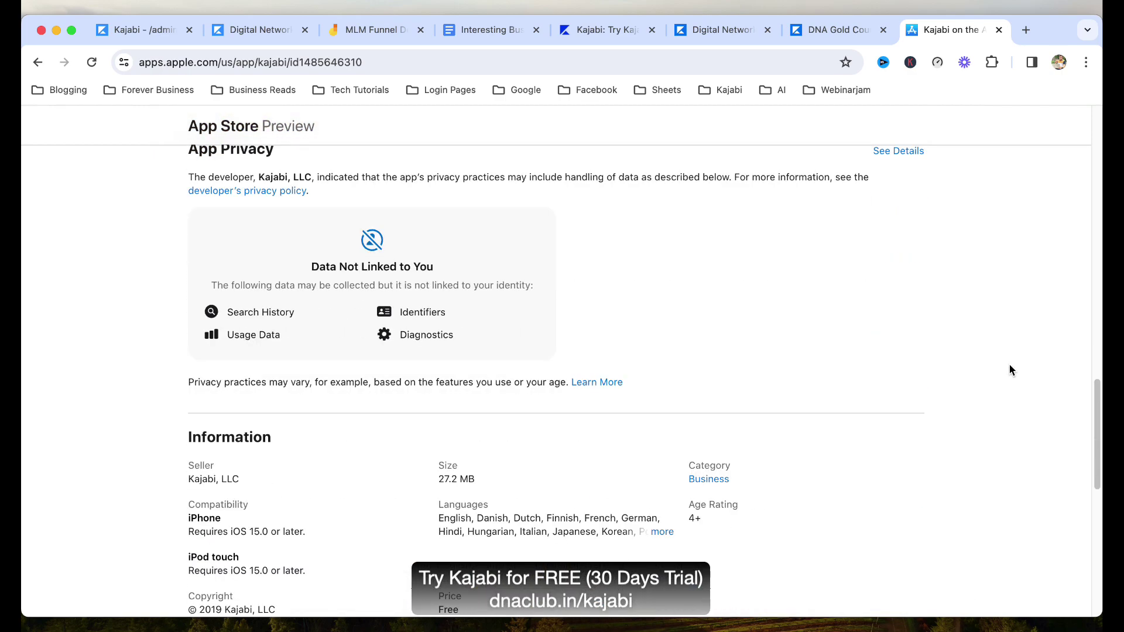
{"action": "scroll", "coordinate": [995, 392], "scroll_direction": "down", "scroll_amount": 2}
{"action": "scroll", "coordinate": [995, 397], "scroll_direction": "up", "scroll_amount": 20}
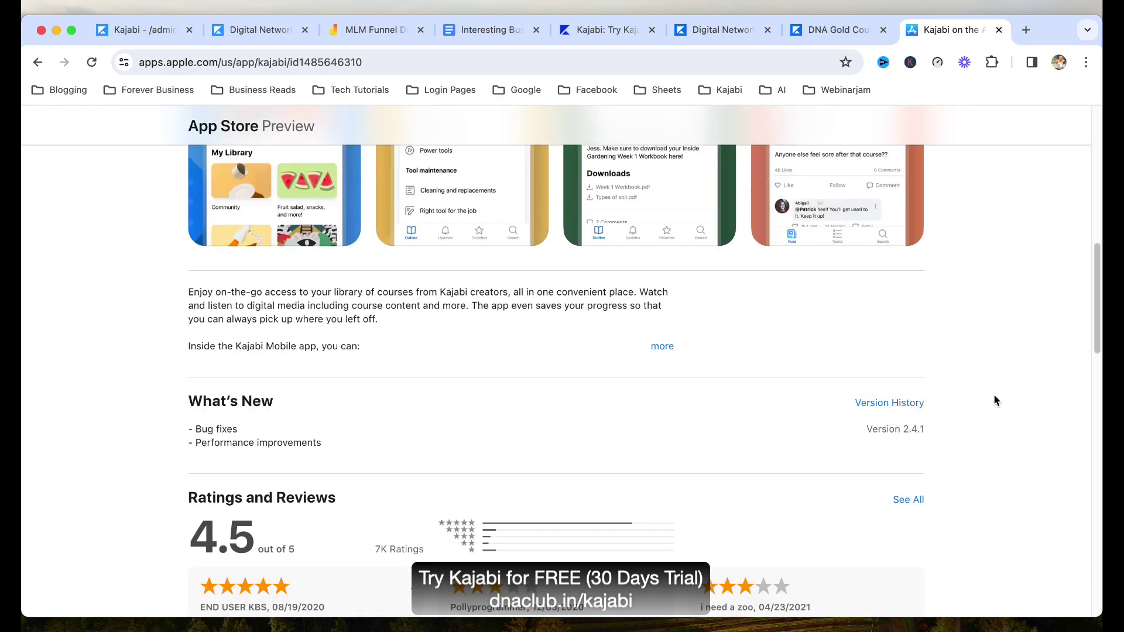
{"action": "scroll", "coordinate": [993, 401], "scroll_direction": "up", "scroll_amount": 2}
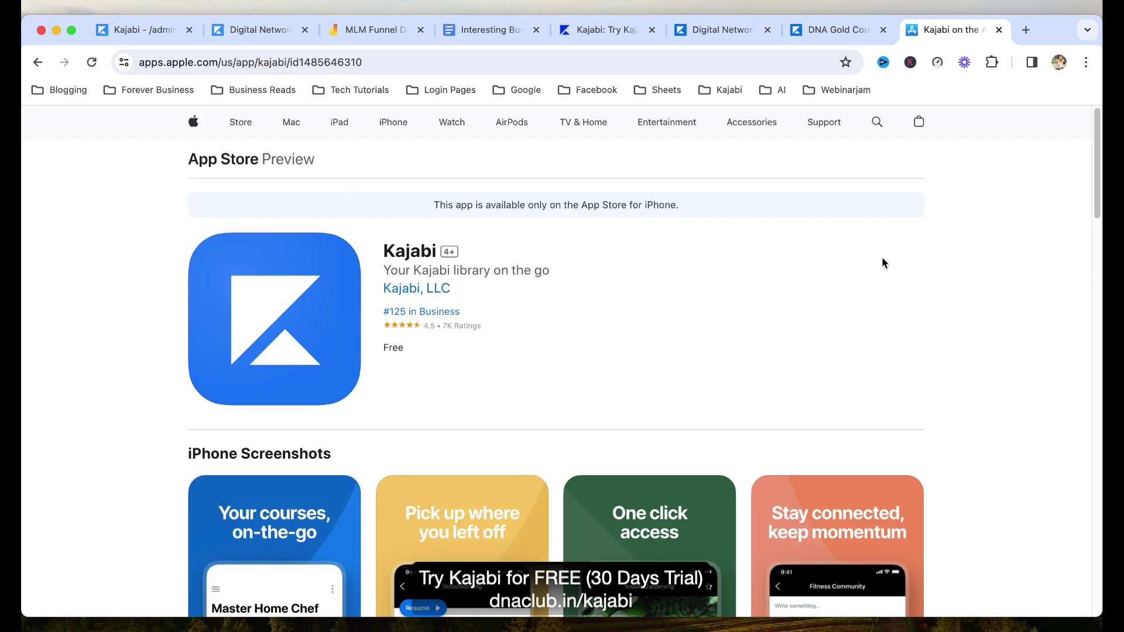
{"action": "left_click", "coordinate": [40, 63]}
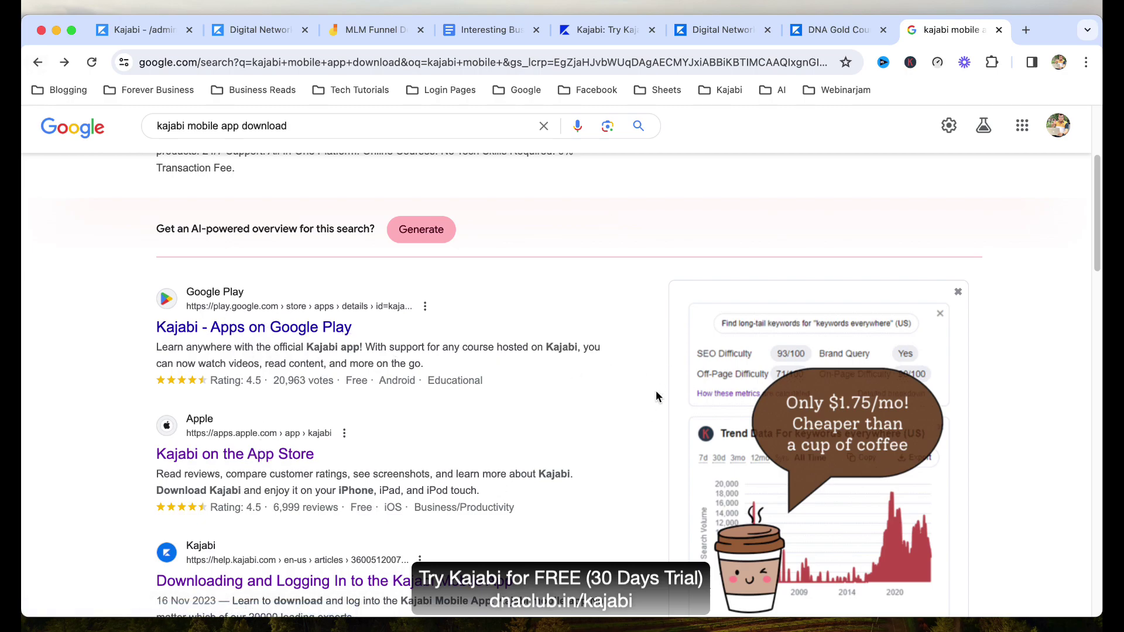
{"action": "scroll", "coordinate": [656, 391], "scroll_direction": "up", "scroll_amount": 4}
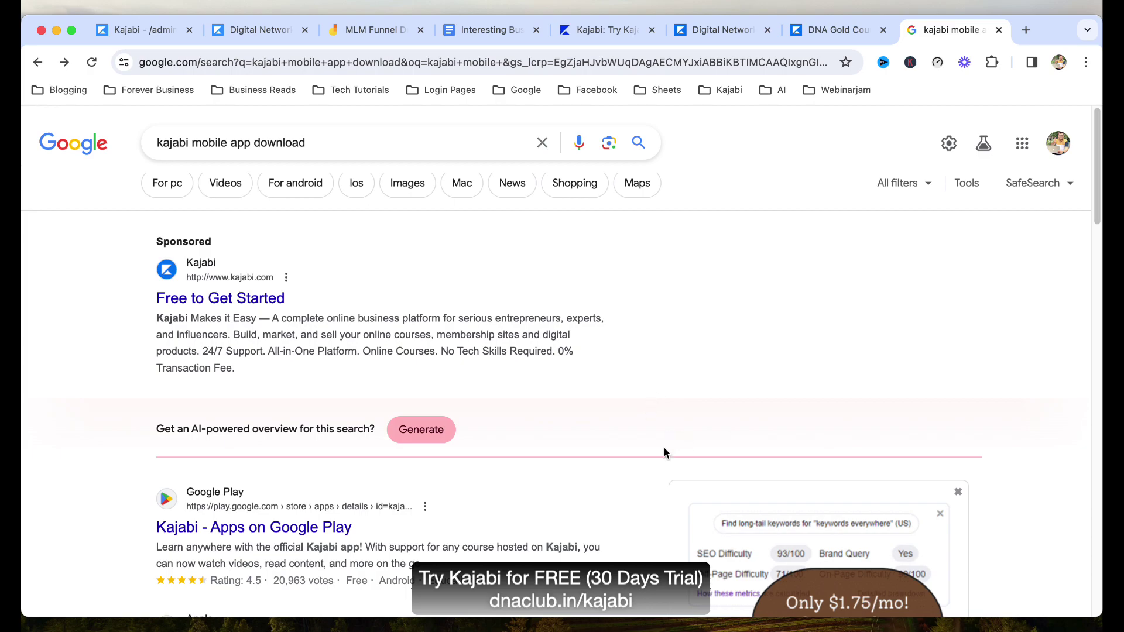
Return to the Kajabi admin site, discard the unsaved new contact and open the products list.
{"action": "left_click", "coordinate": [132, 31]}
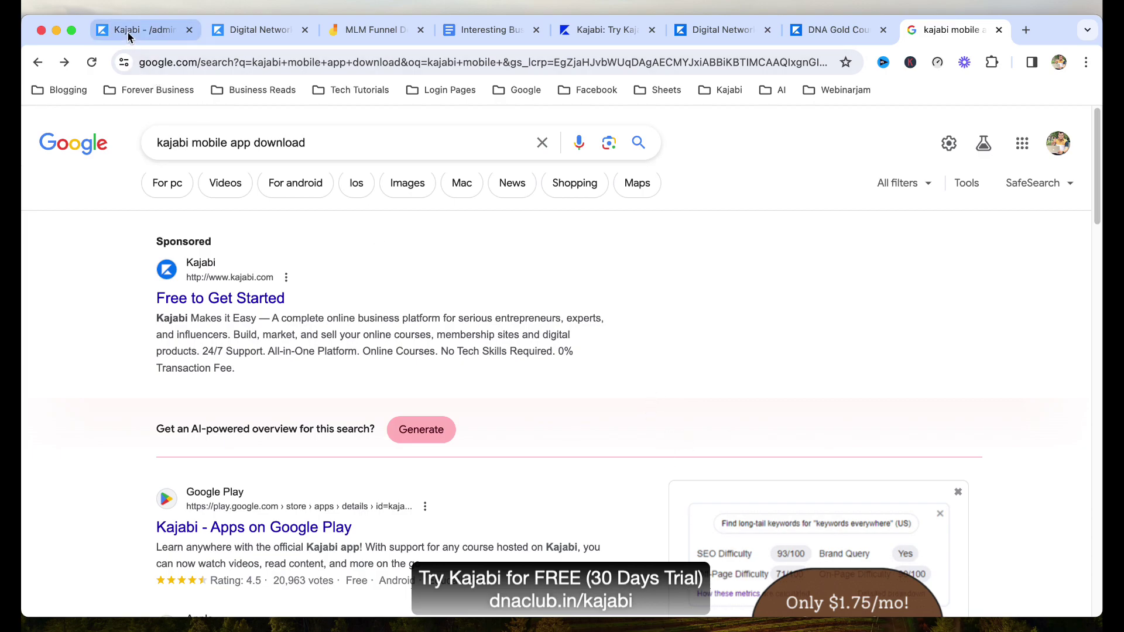
{"action": "left_click", "coordinate": [224, 263]}
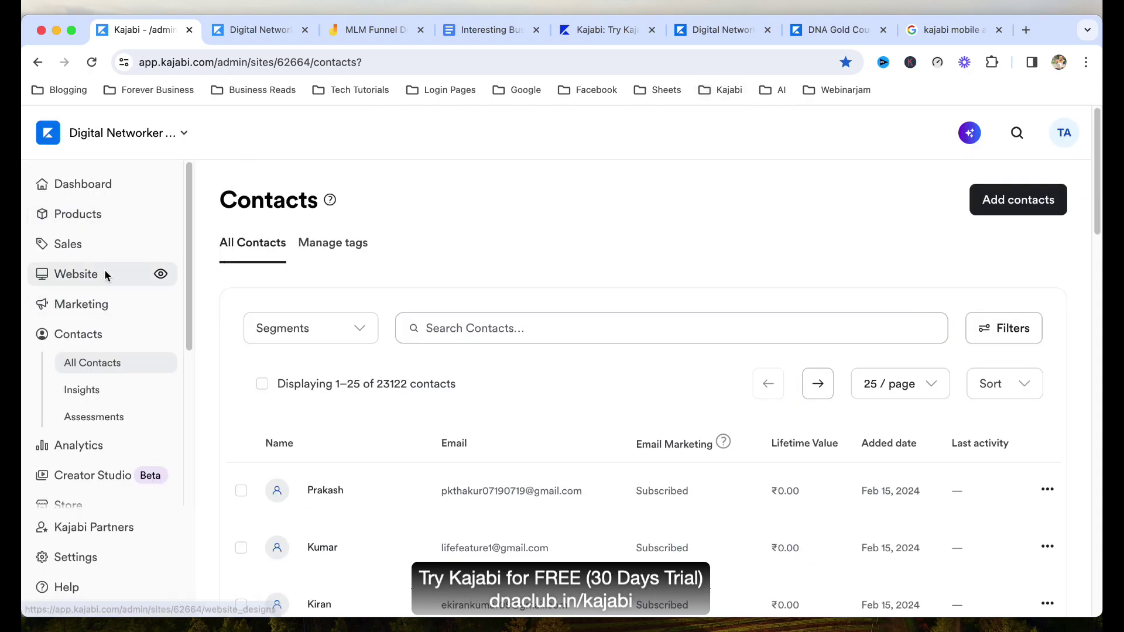
{"action": "left_click", "coordinate": [104, 216]}
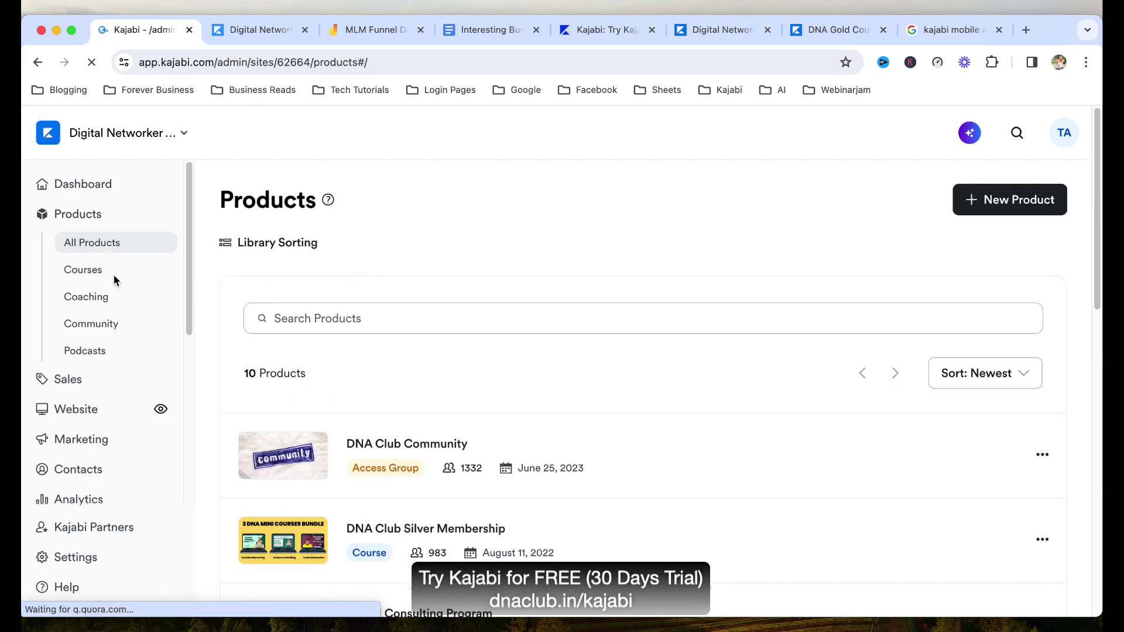
Consult the workshop mind map, return to Kajabi and open the DNA Club Community's member site from its community product.
{"action": "left_click", "coordinate": [113, 276]}
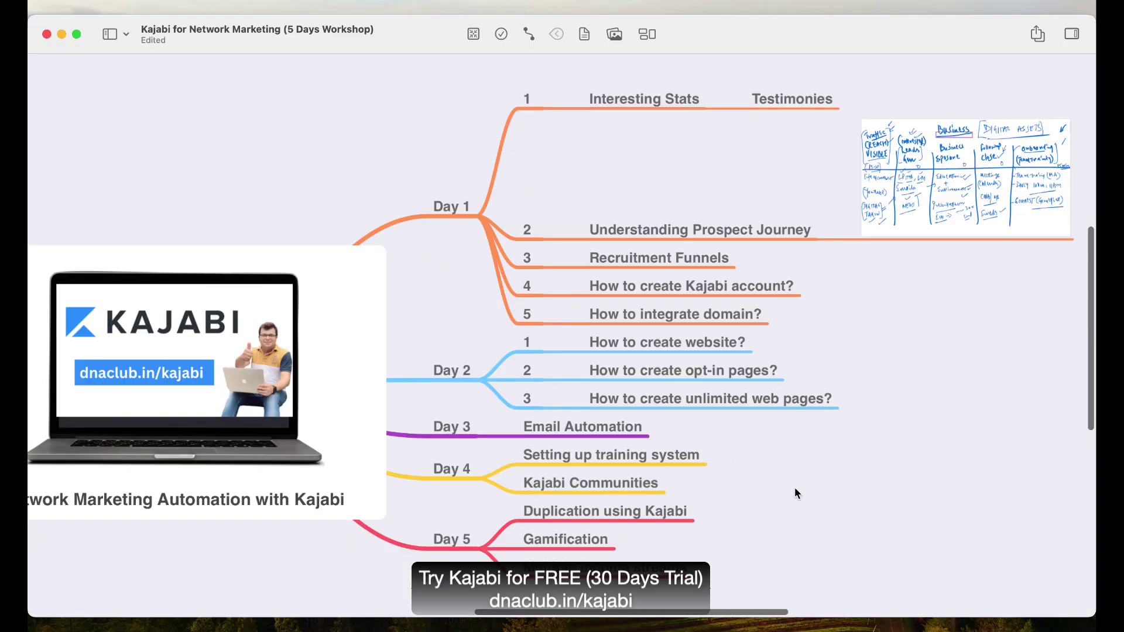
{"action": "key", "text": "super+Tab"}
{"action": "left_click", "coordinate": [91, 324]}
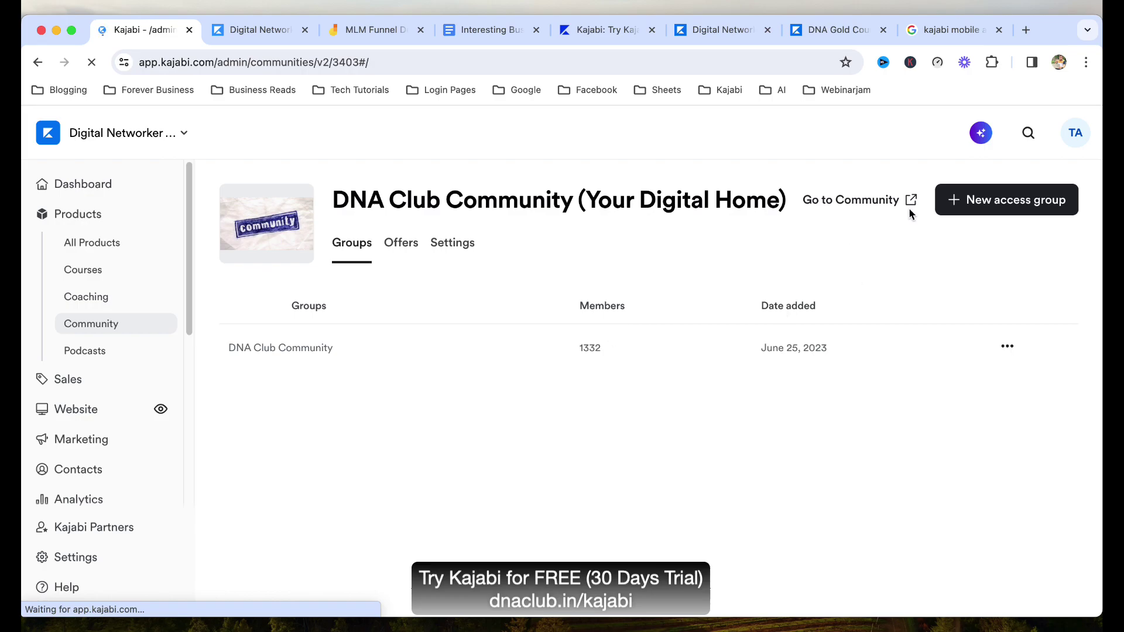
{"action": "left_click", "coordinate": [953, 203]}
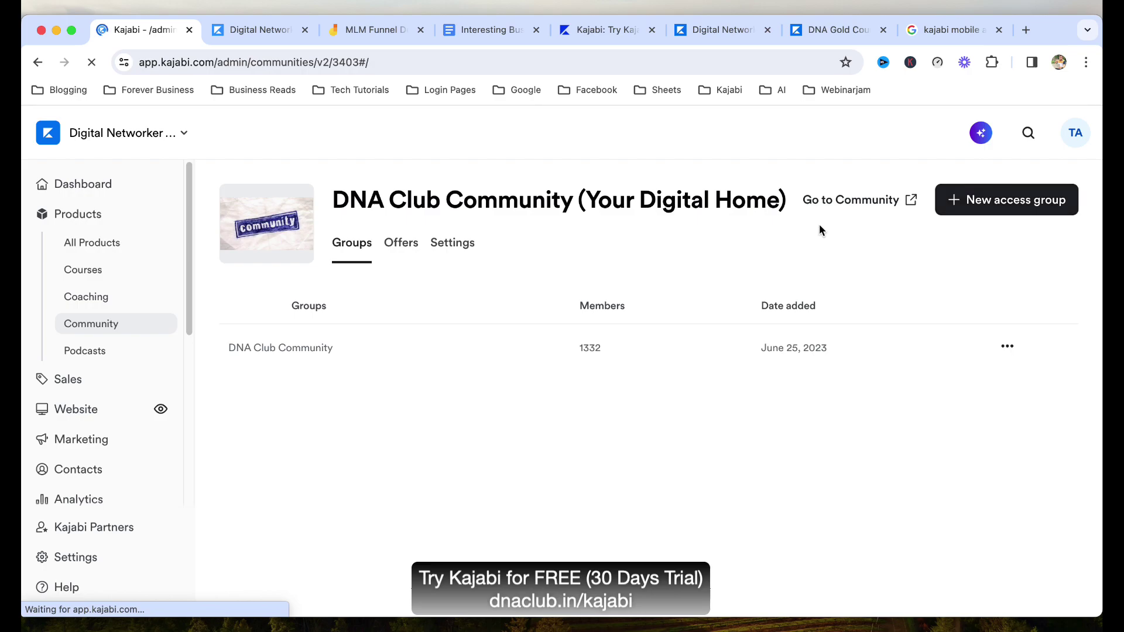
{"action": "left_click", "coordinate": [867, 206]}
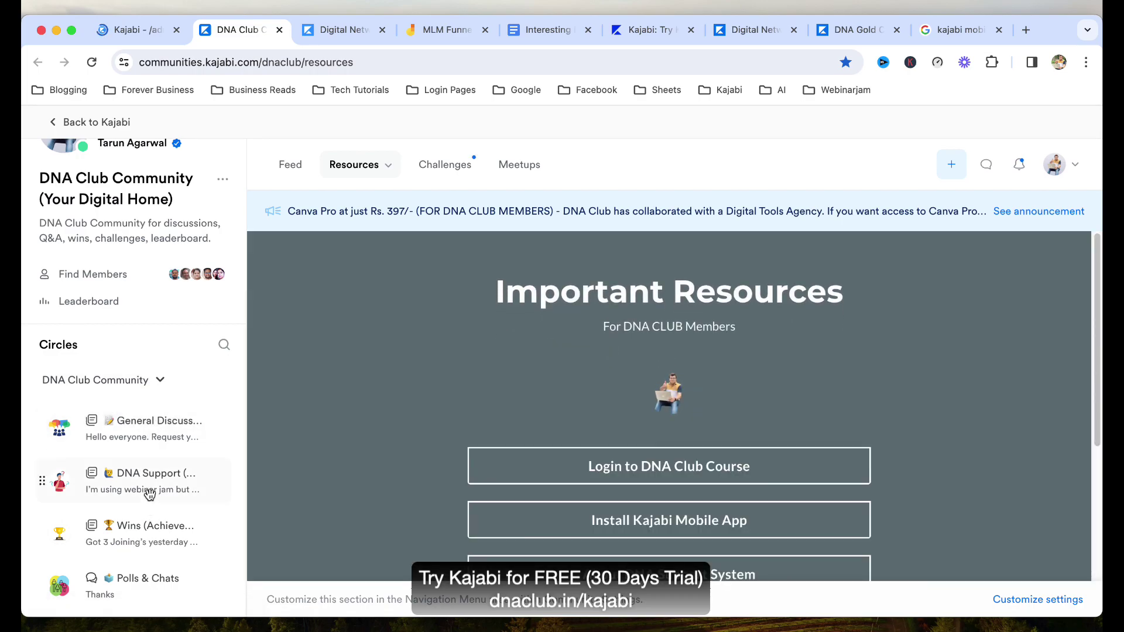
Browse the posts in the General Discussion circle and open the DNA Support (Ask Question) circle.
{"action": "left_click", "coordinate": [149, 436]}
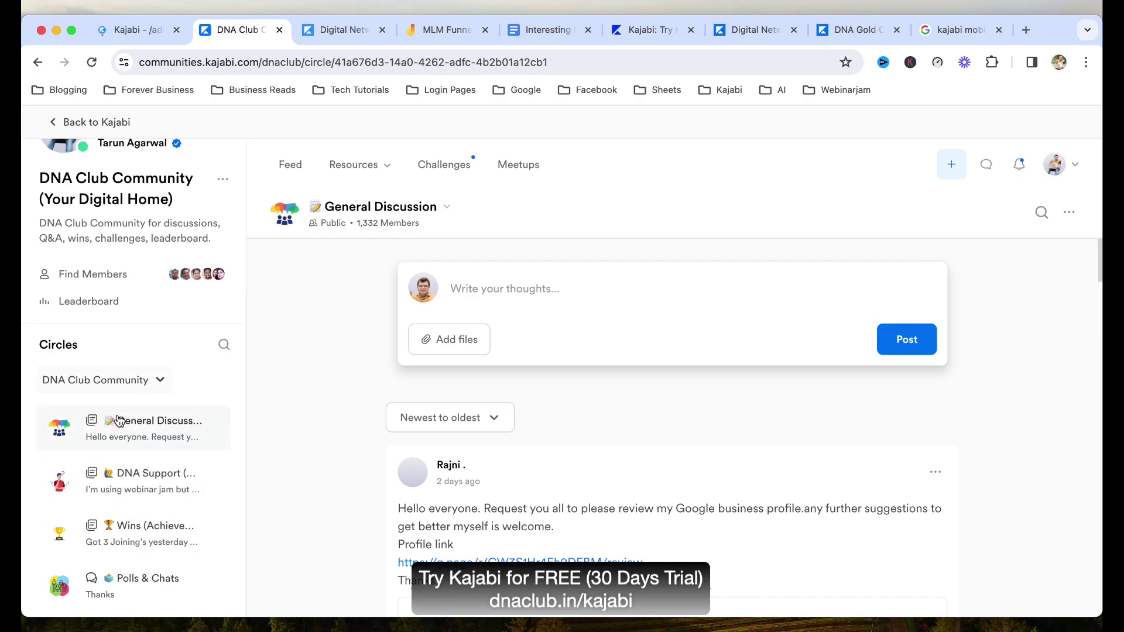
{"action": "scroll", "coordinate": [298, 474], "scroll_direction": "down", "scroll_amount": 15}
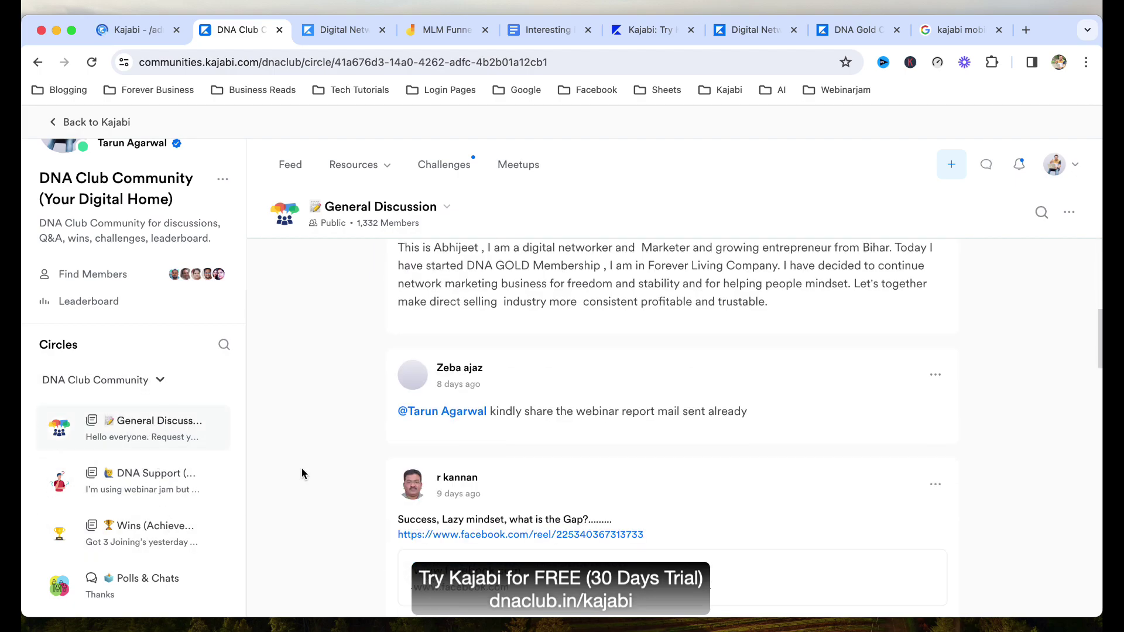
{"action": "left_click", "coordinate": [107, 496]}
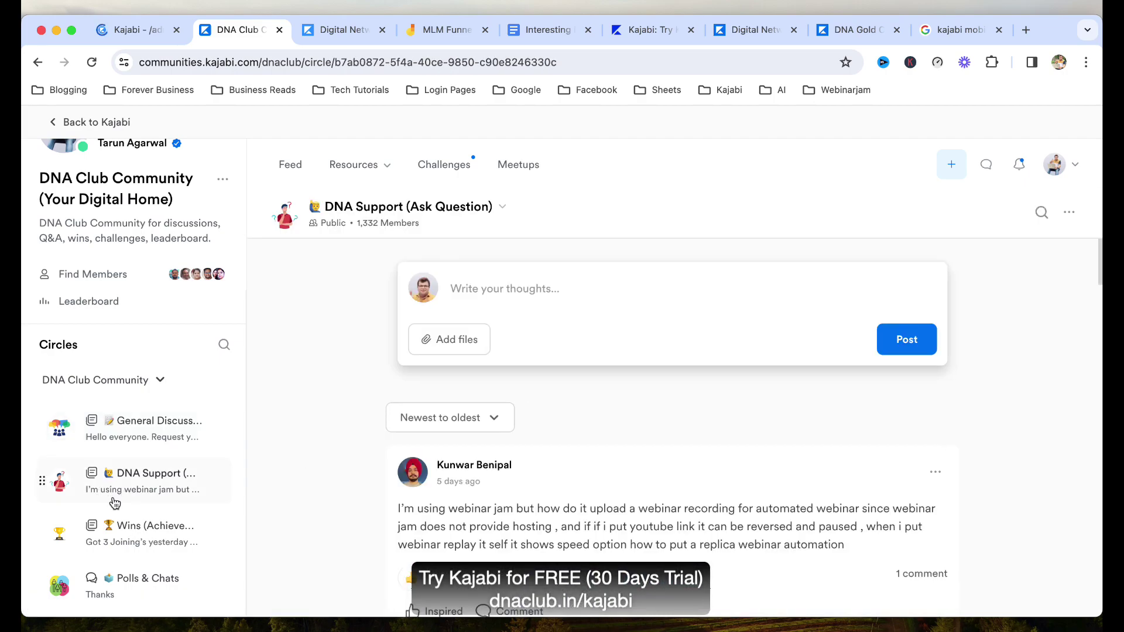
Browse the Wins (Achievements) circle and the Polls & Chats circle, and return to the General Discussion circle.
{"action": "left_click", "coordinate": [124, 537]}
{"action": "scroll", "coordinate": [351, 477], "scroll_direction": "down", "scroll_amount": 10}
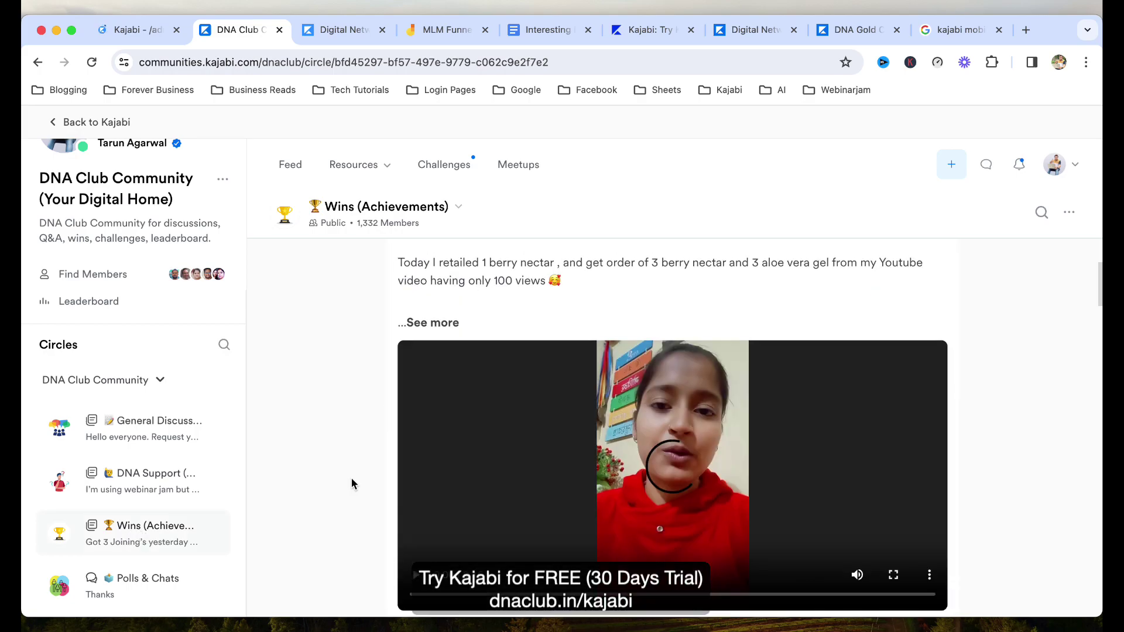
{"action": "left_click", "coordinate": [153, 579]}
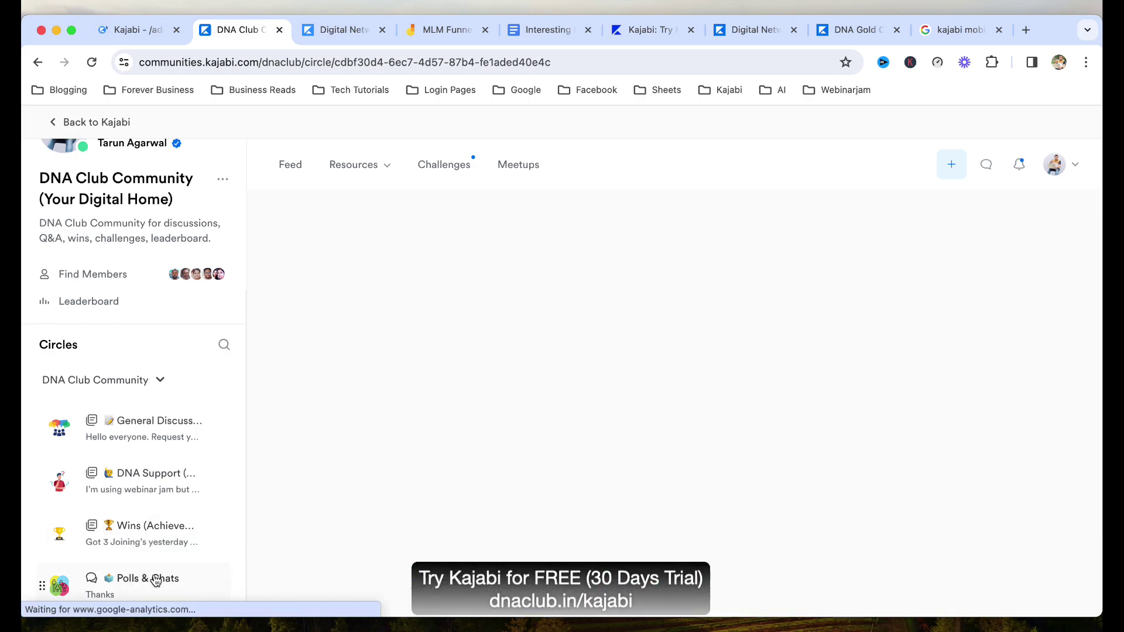
{"action": "left_click", "coordinate": [166, 424]}
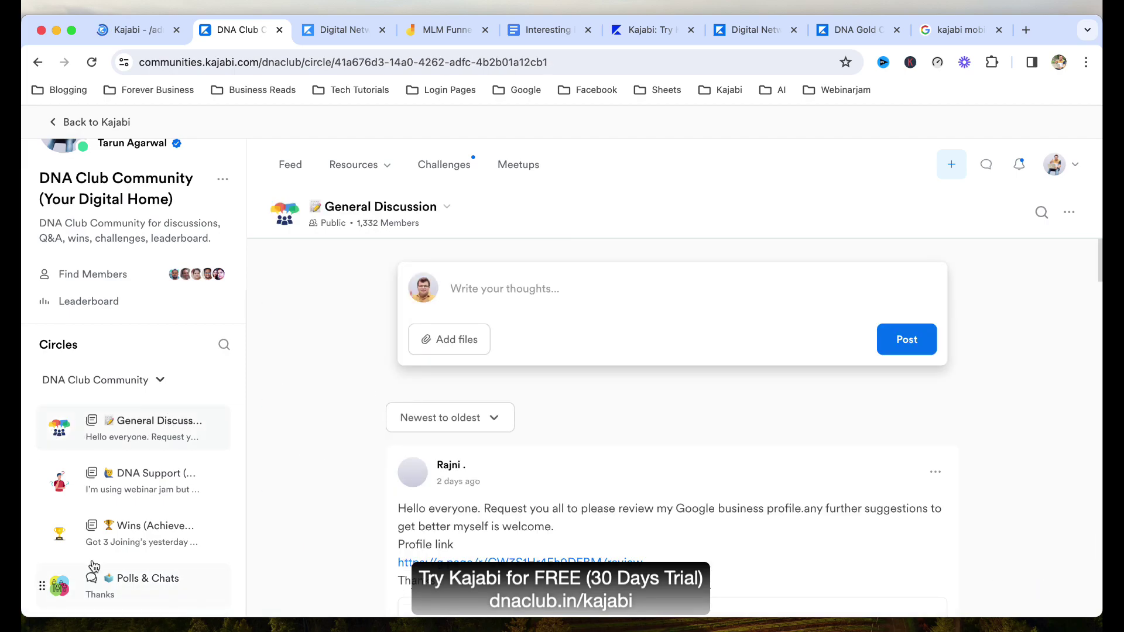
Open the community feed, examine which circles a new post can be assigned to, and look over the feed.
{"action": "left_click", "coordinate": [291, 165]}
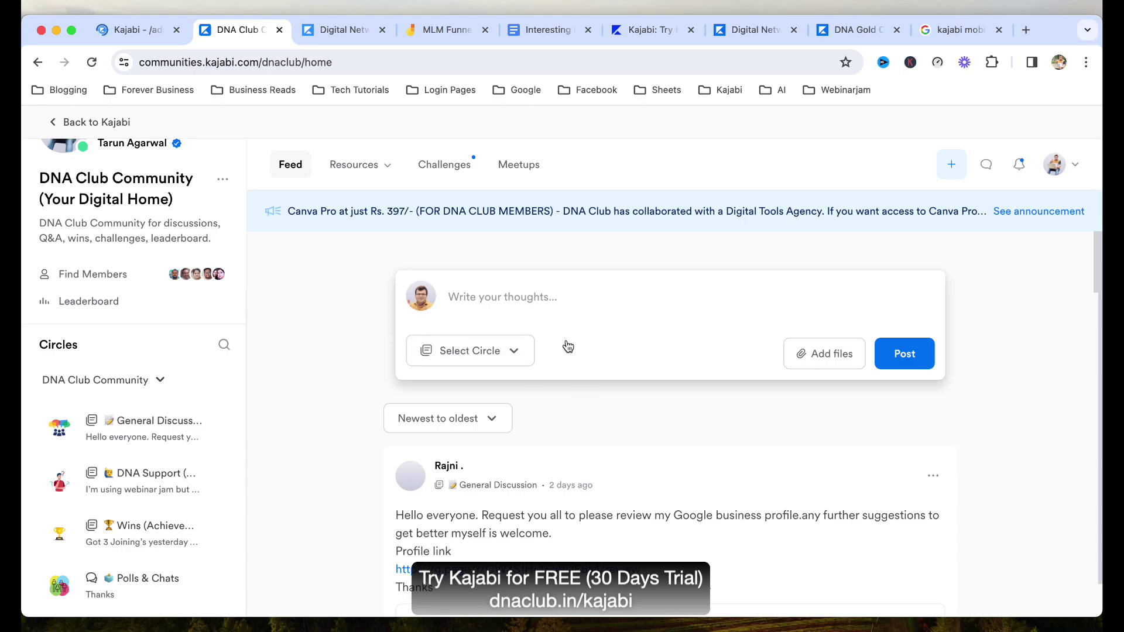
{"action": "left_click", "coordinate": [506, 457]}
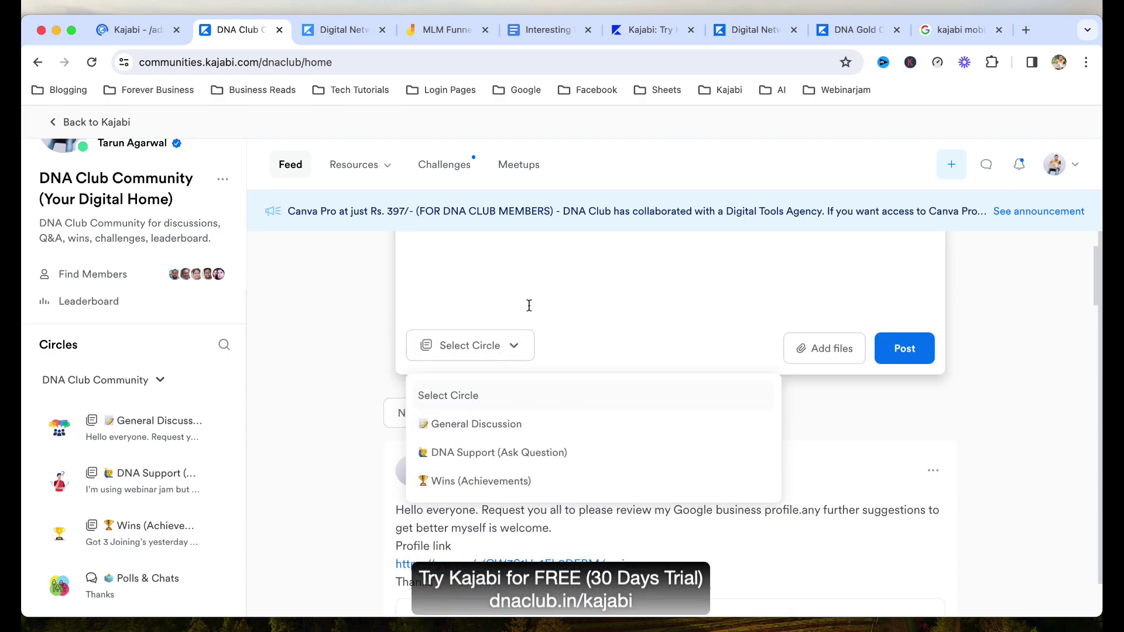
{"action": "left_click", "coordinate": [519, 320]}
{"action": "left_click", "coordinate": [507, 297]}
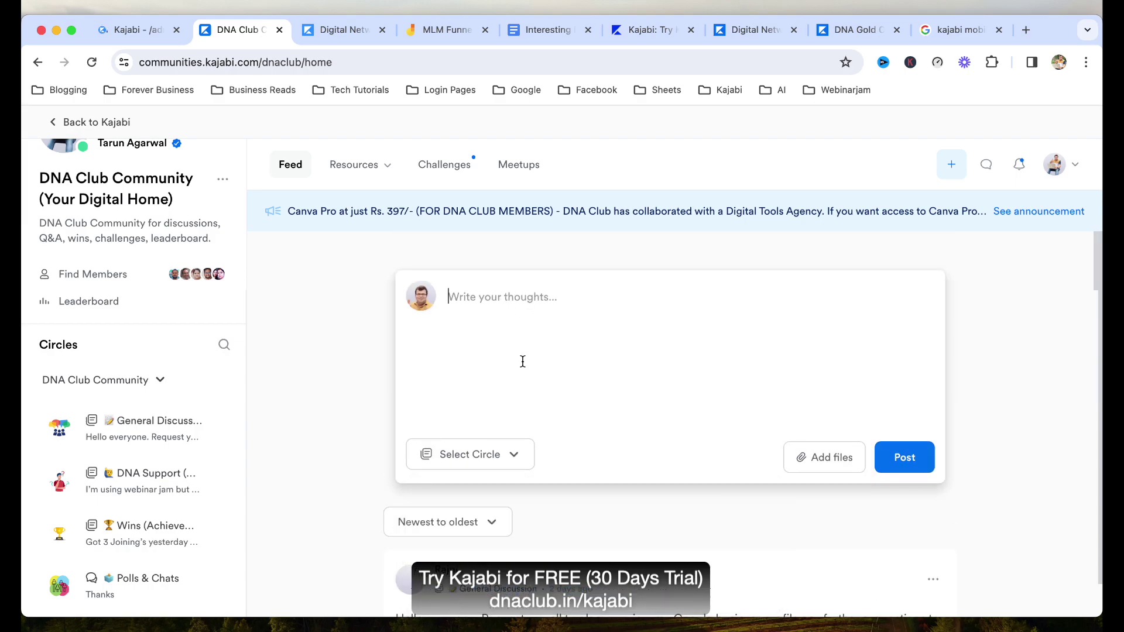
{"action": "scroll", "coordinate": [523, 361], "scroll_direction": "down", "scroll_amount": 2}
{"action": "left_click", "coordinate": [503, 328]}
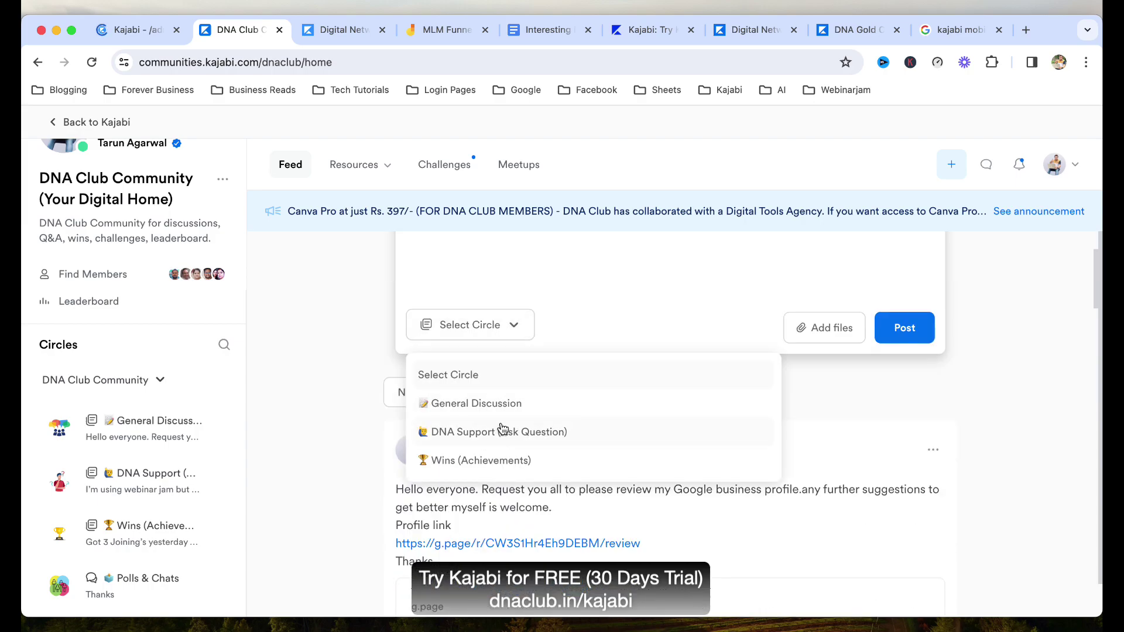
{"action": "left_click", "coordinate": [325, 364]}
{"action": "scroll", "coordinate": [397, 402], "scroll_direction": "down", "scroll_amount": 2}
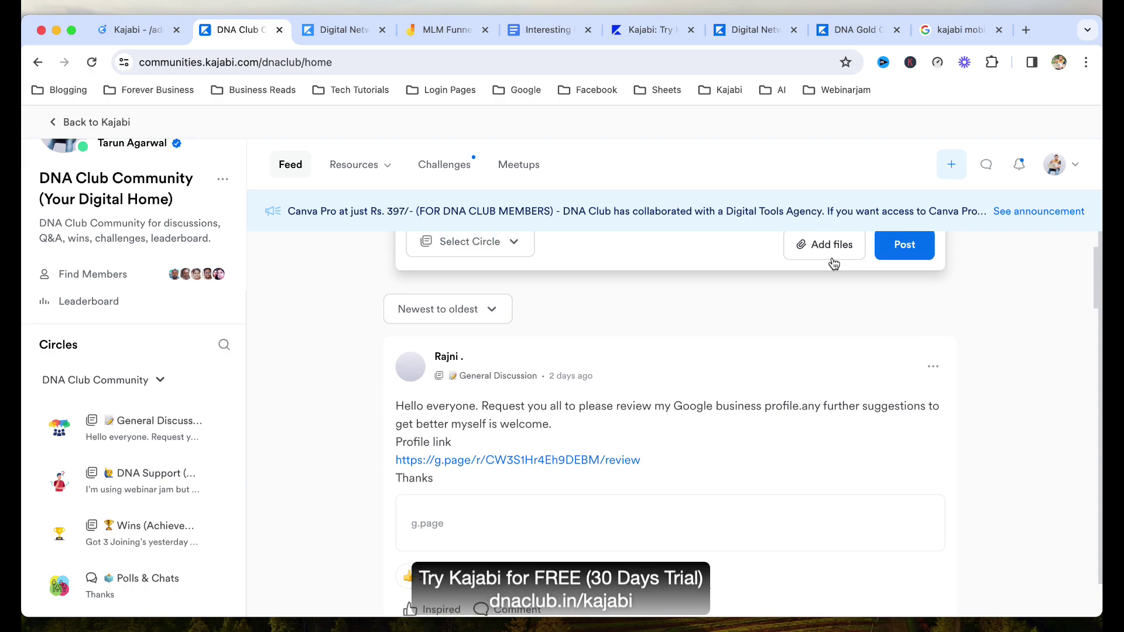
{"action": "scroll", "coordinate": [437, 452], "scroll_direction": "down", "scroll_amount": 4}
{"action": "scroll", "coordinate": [437, 452], "scroll_direction": "up", "scroll_amount": 6}
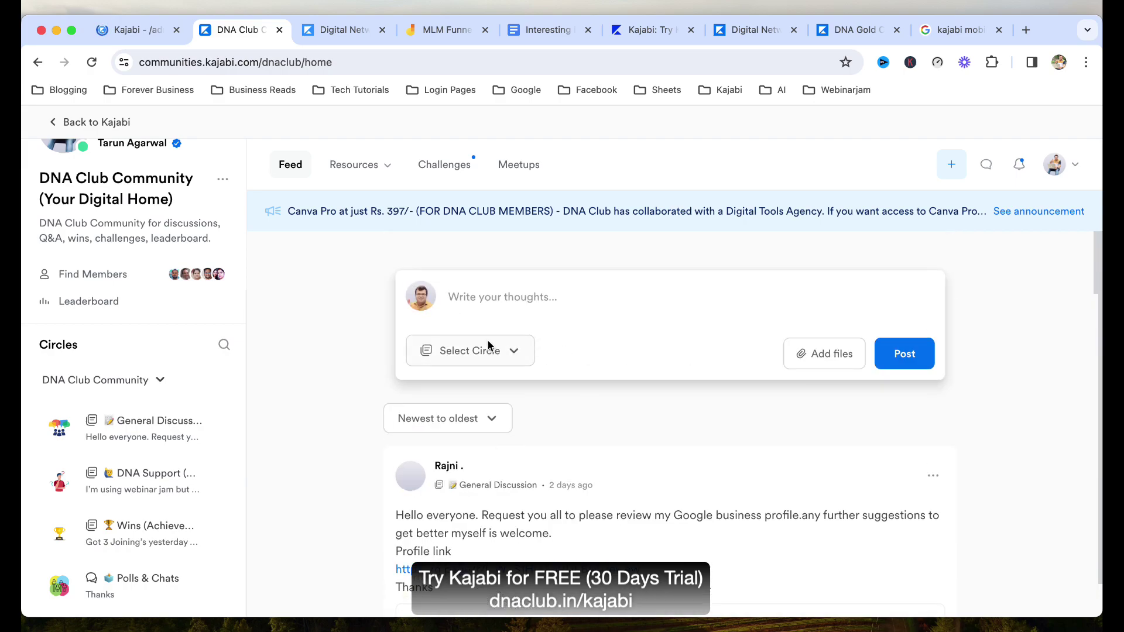
{"action": "left_click", "coordinate": [501, 297]}
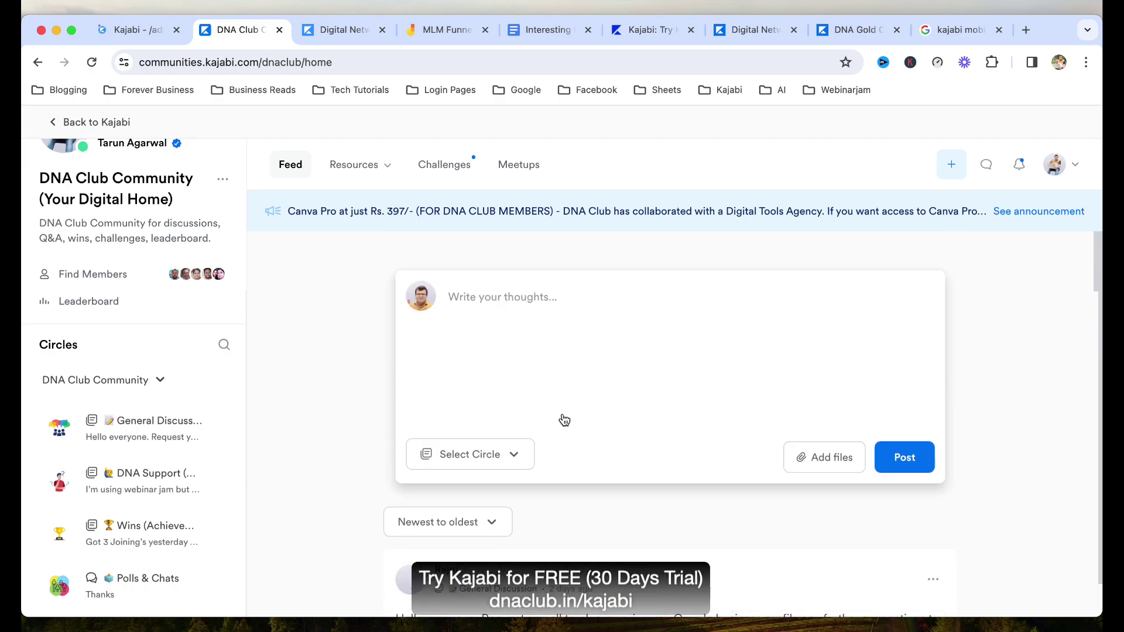
{"action": "type", "text": "dad"}
{"action": "key", "text": "BackSpace"}
{"action": "key", "text": "BackSpace"}
{"action": "key", "text": "BackSpace"}
{"action": "left_click", "coordinate": [331, 405]}
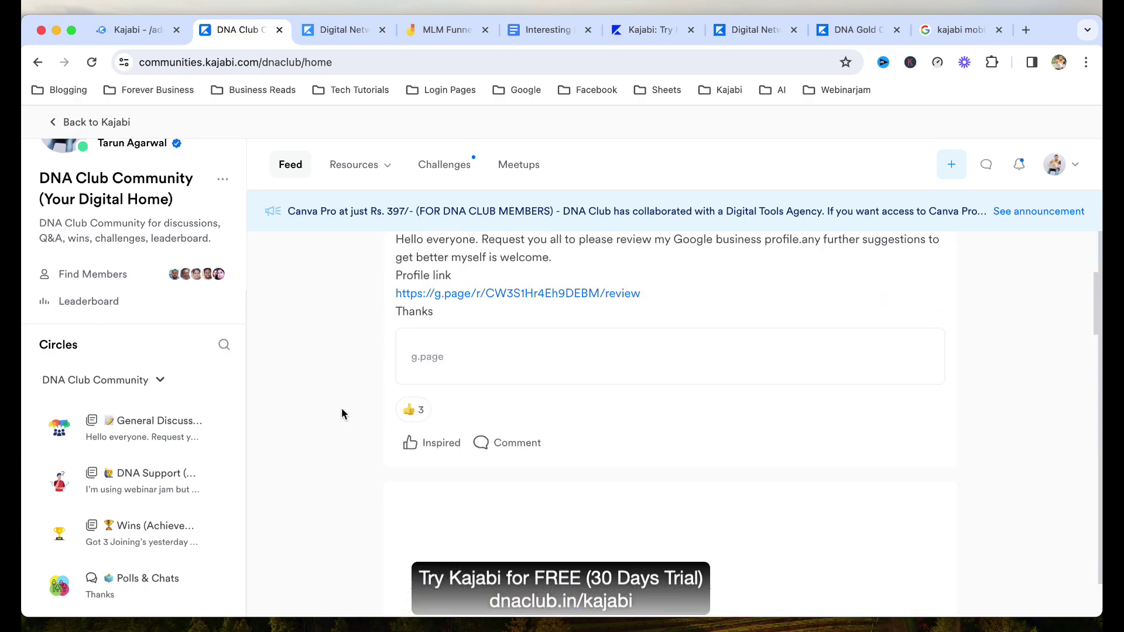
Check the file types that can be attached to a General Discussion post, and open the Challenges page.
{"action": "left_click", "coordinate": [156, 426]}
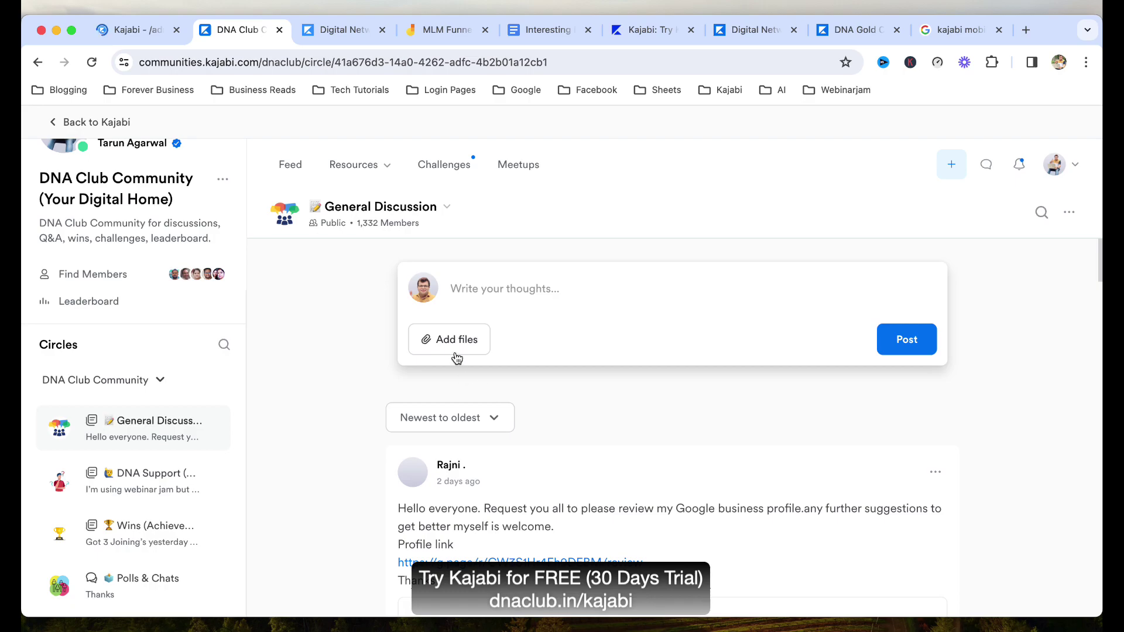
{"action": "left_click", "coordinate": [457, 351]}
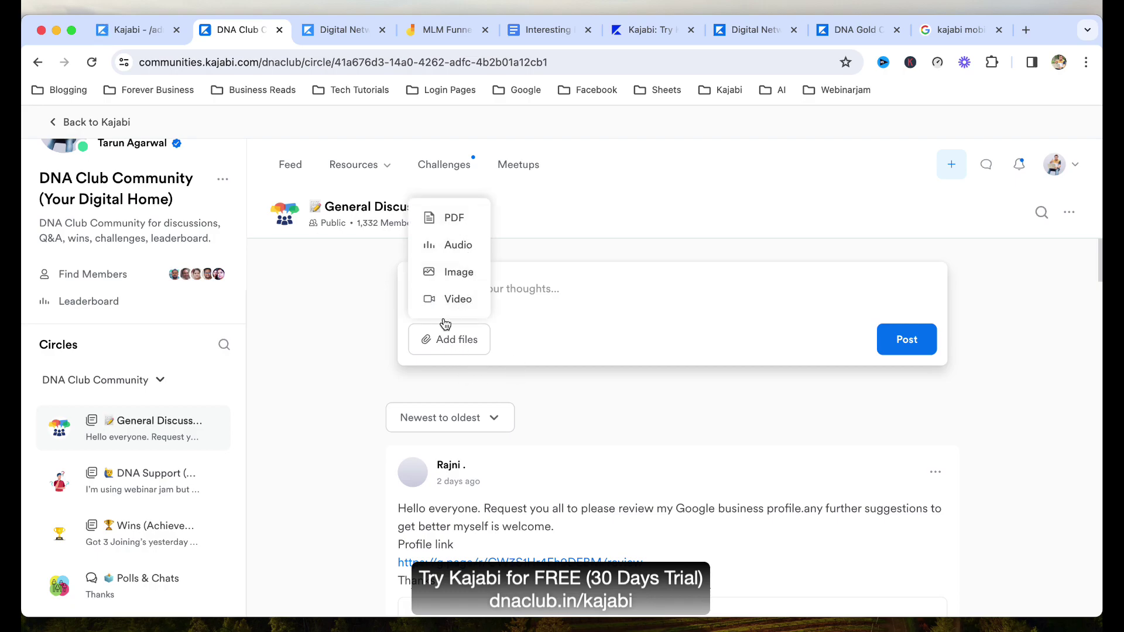
{"action": "left_click", "coordinate": [339, 369]}
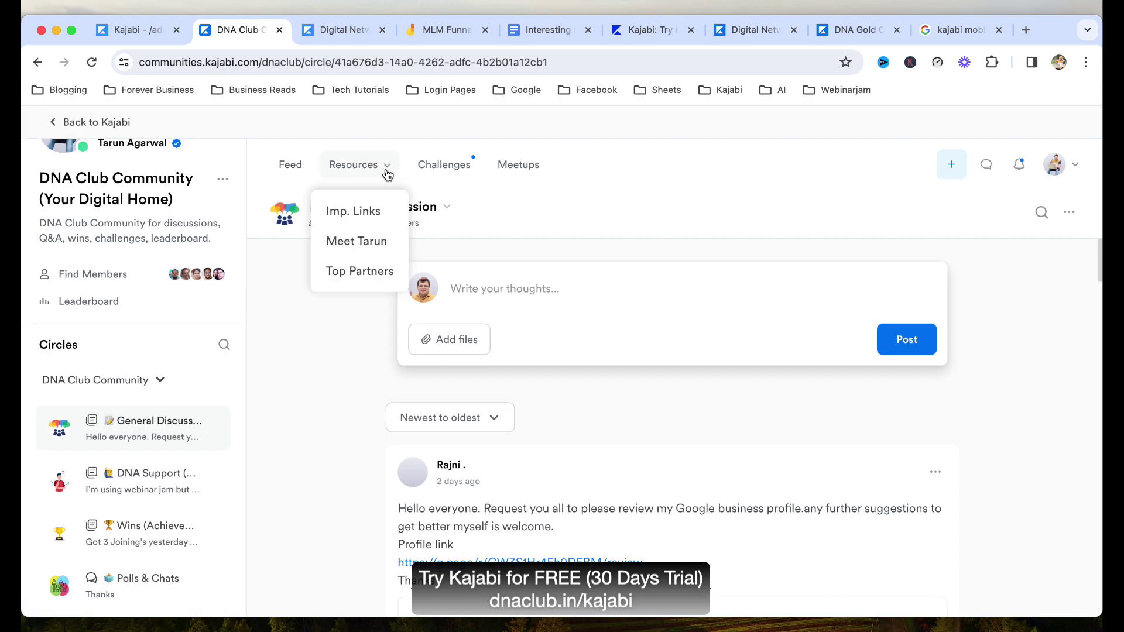
{"action": "left_click", "coordinate": [465, 166]}
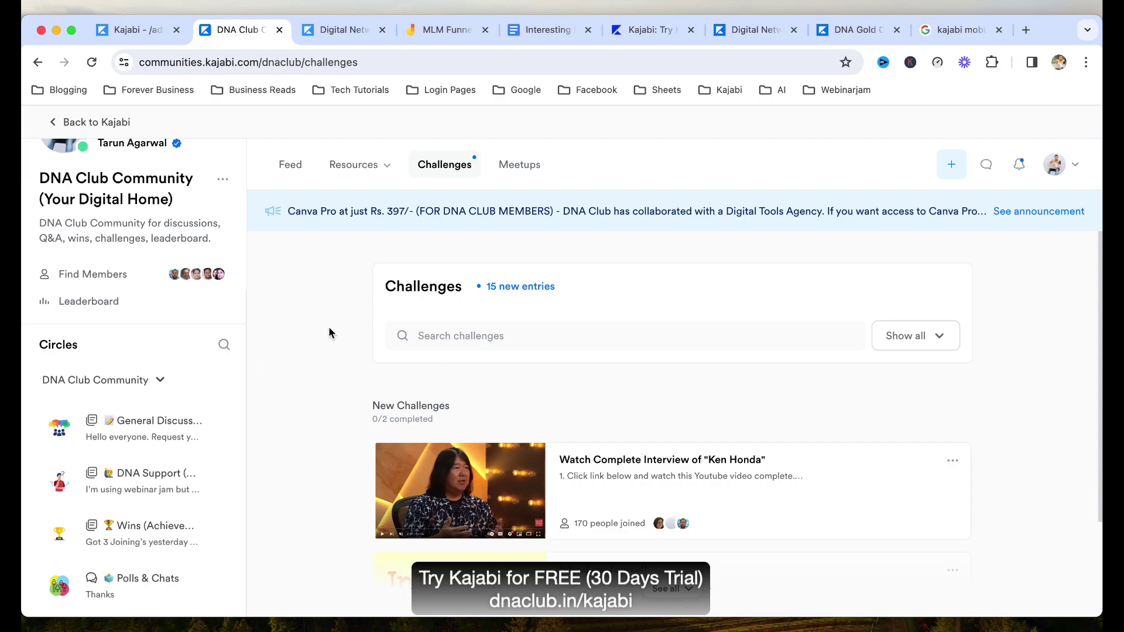
Open the community leaderboard, show its monthly ranking and read through the rules for earning points.
{"action": "left_click", "coordinate": [118, 307]}
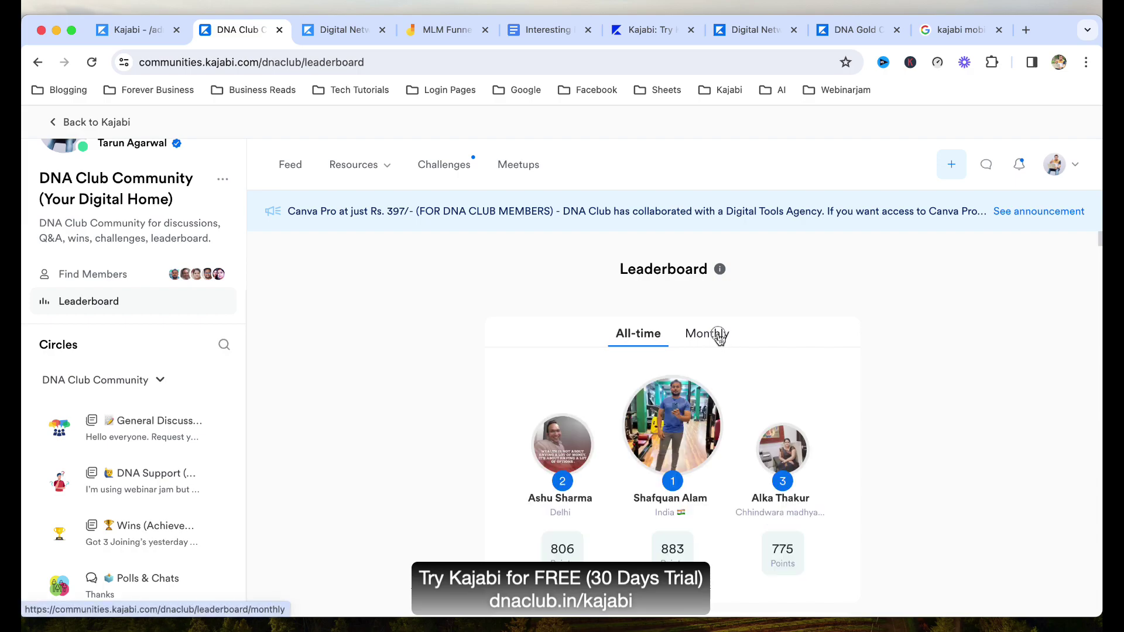
{"action": "left_click", "coordinate": [718, 337]}
{"action": "left_click", "coordinate": [720, 269]}
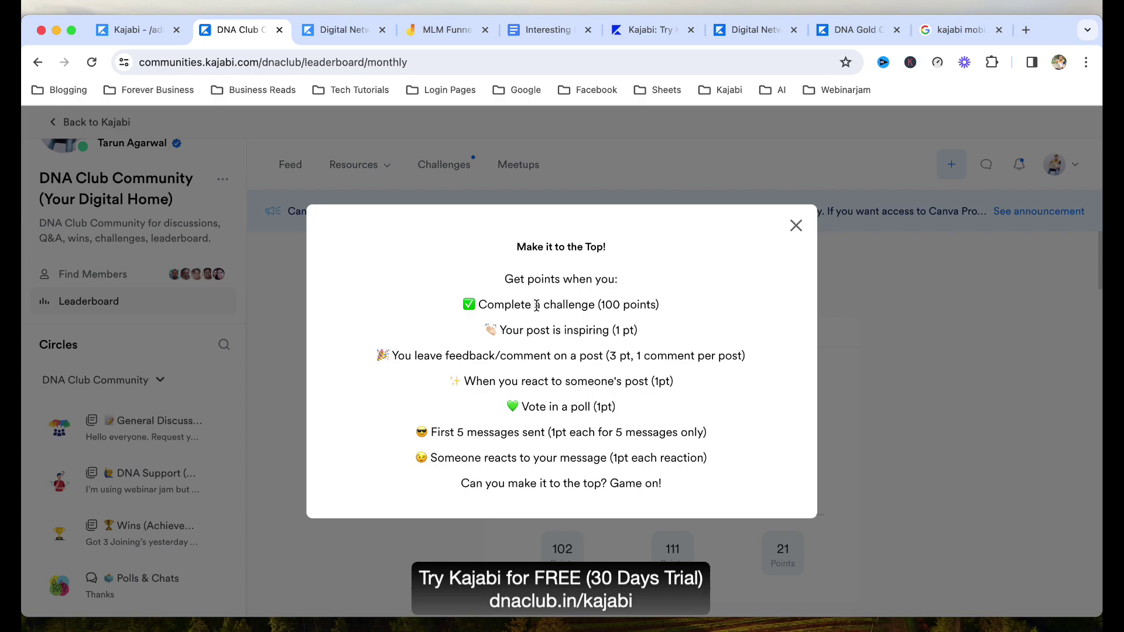
{"action": "left_click_drag", "start_coordinate": [536, 306], "coordinate": [613, 308]}
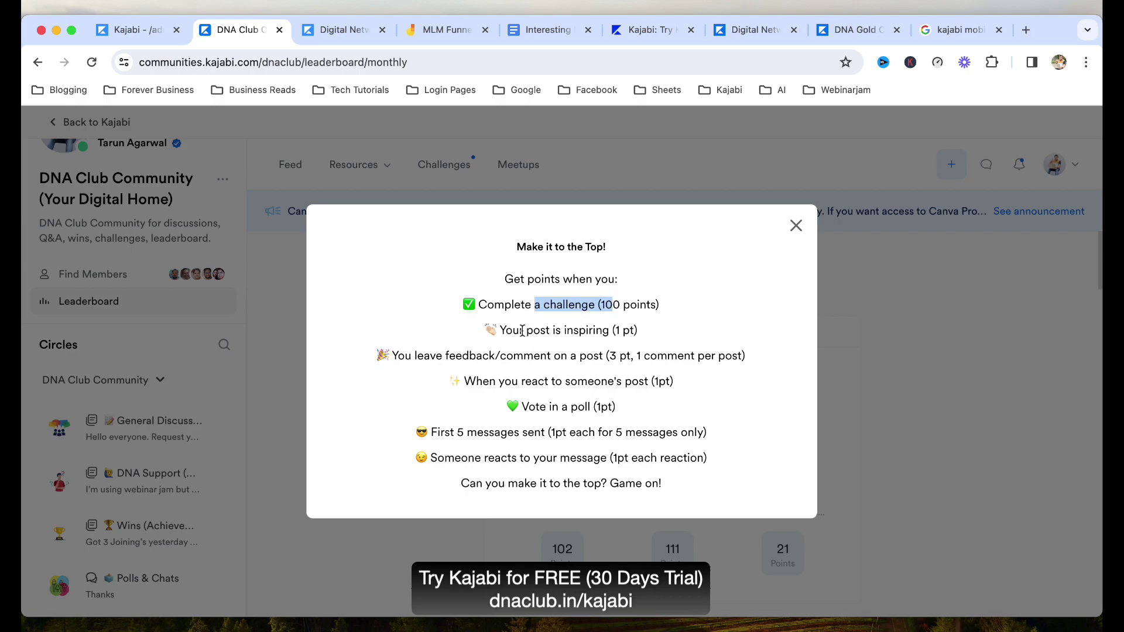
{"action": "left_click_drag", "start_coordinate": [522, 331], "coordinate": [615, 332]}
{"action": "left_click", "coordinate": [648, 331]}
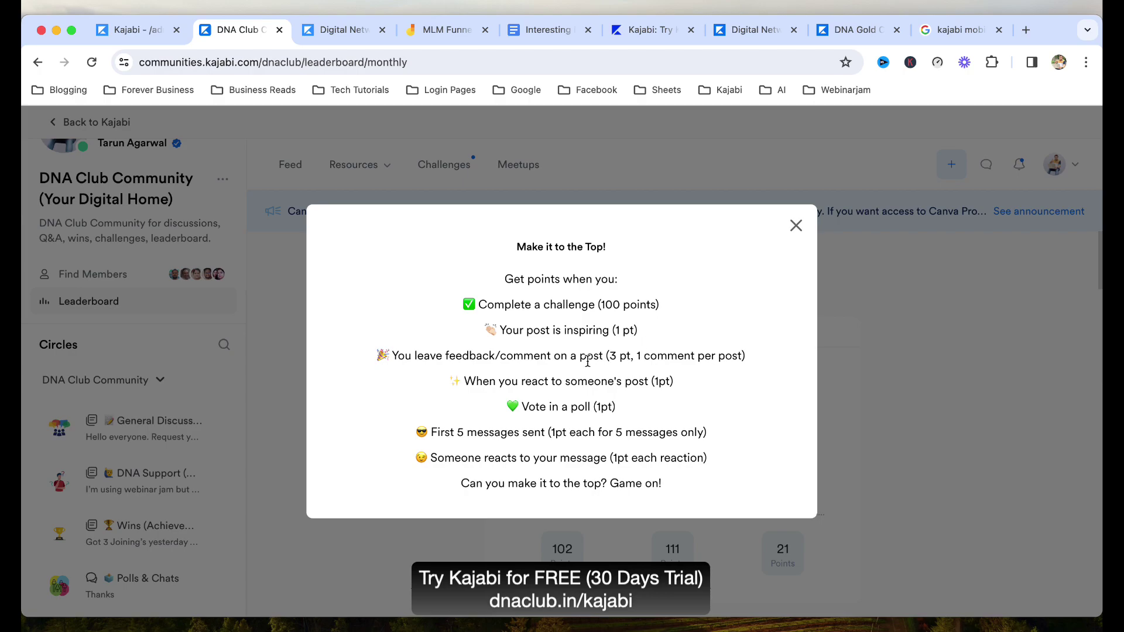
{"action": "left_click_drag", "start_coordinate": [463, 355], "coordinate": [650, 356]}
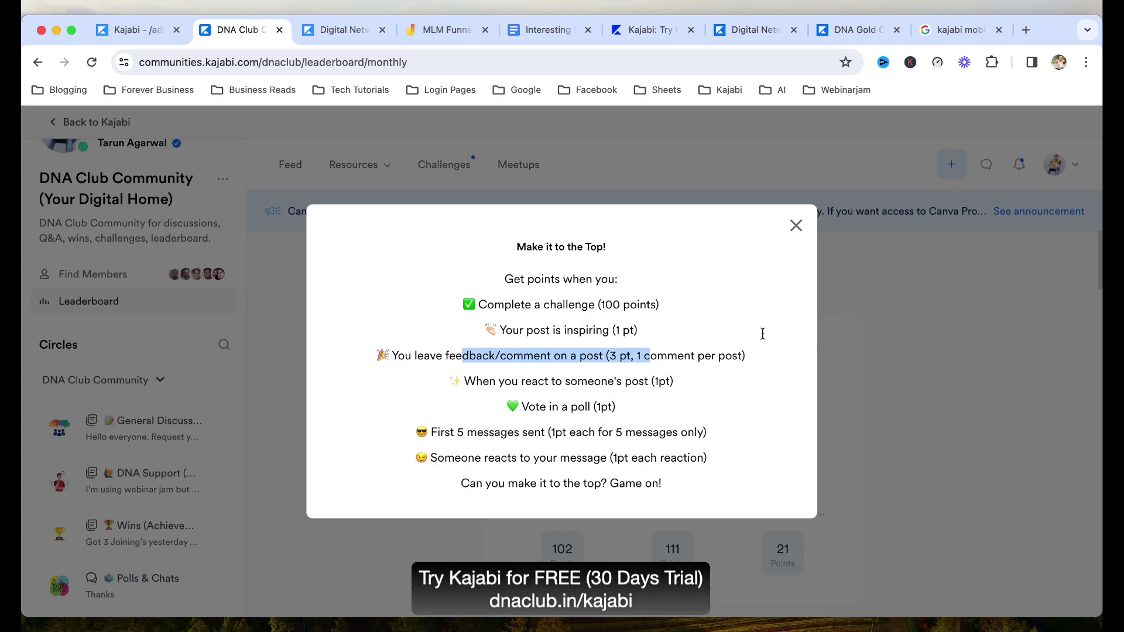
{"action": "left_click", "coordinate": [796, 228]}
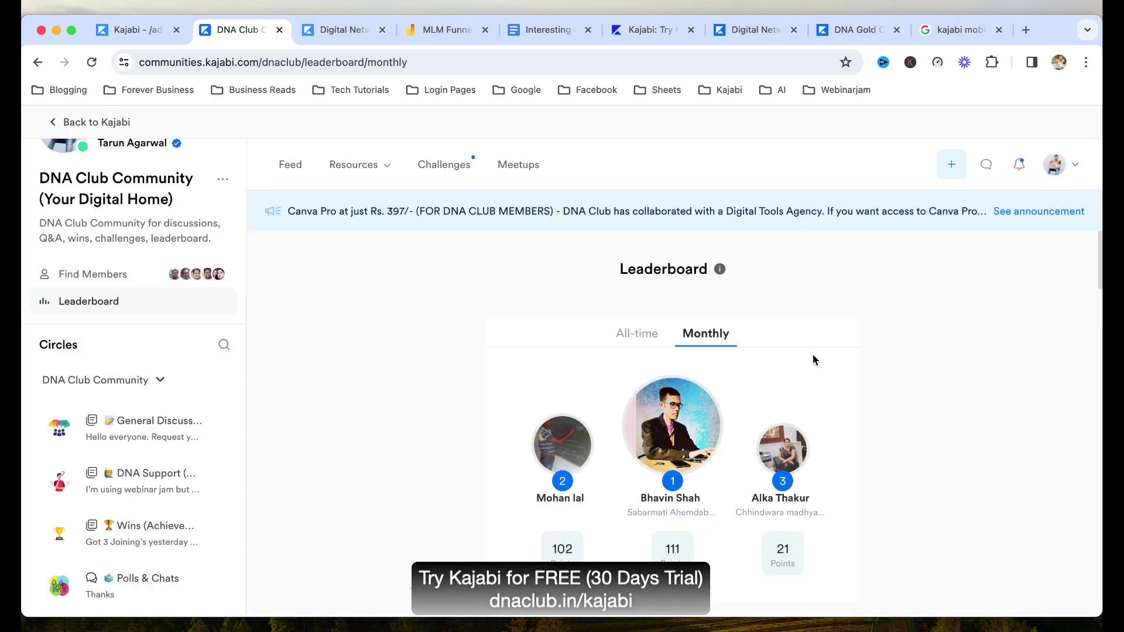
Look through the monthly leaderboard ranking and browse down the all-time ranking.
{"action": "scroll", "coordinate": [771, 405], "scroll_direction": "down", "scroll_amount": 3}
{"action": "scroll", "coordinate": [936, 398], "scroll_direction": "up", "scroll_amount": 3}
{"action": "left_click", "coordinate": [659, 336]}
{"action": "scroll", "coordinate": [920, 394], "scroll_direction": "down", "scroll_amount": 10}
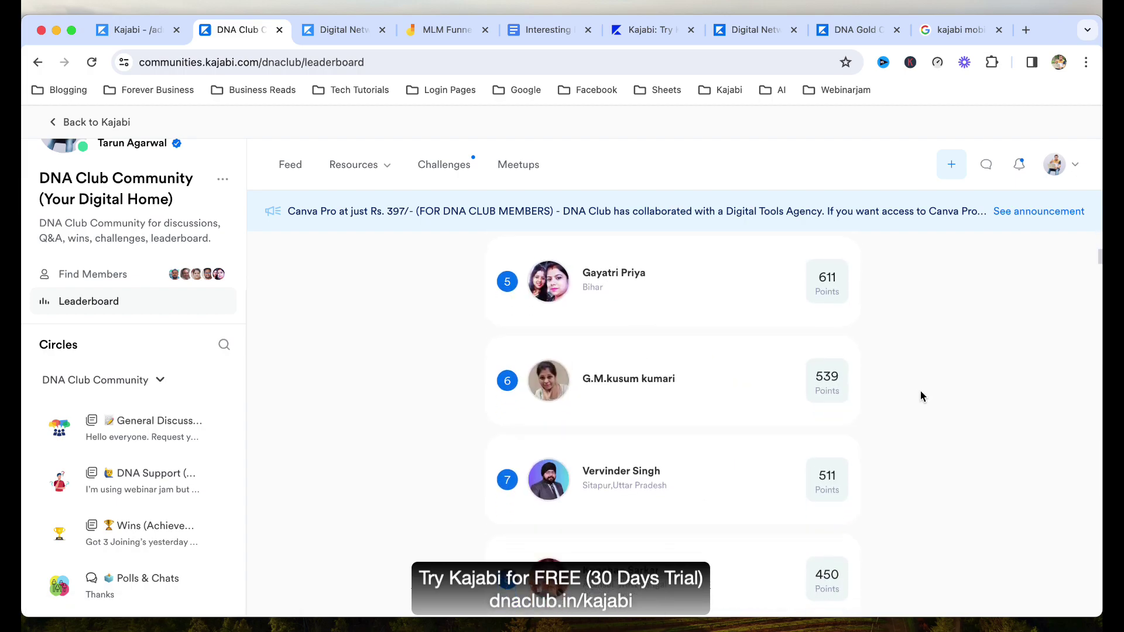
{"action": "scroll", "coordinate": [919, 400], "scroll_direction": "down", "scroll_amount": 3}
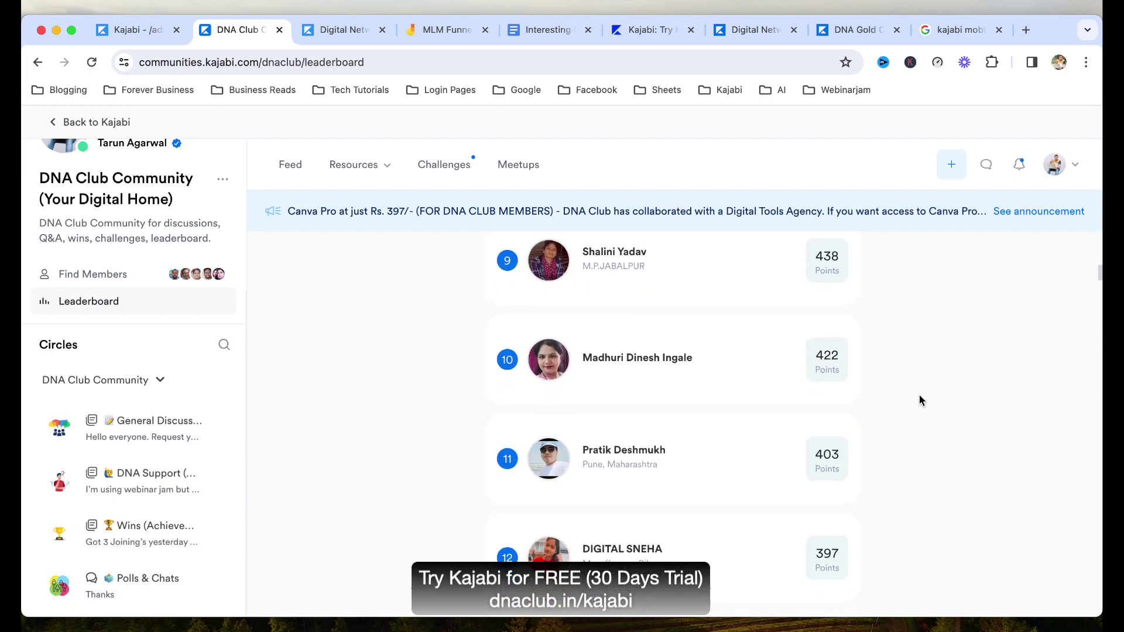
{"action": "scroll", "coordinate": [919, 396], "scroll_direction": "down", "scroll_amount": 4}
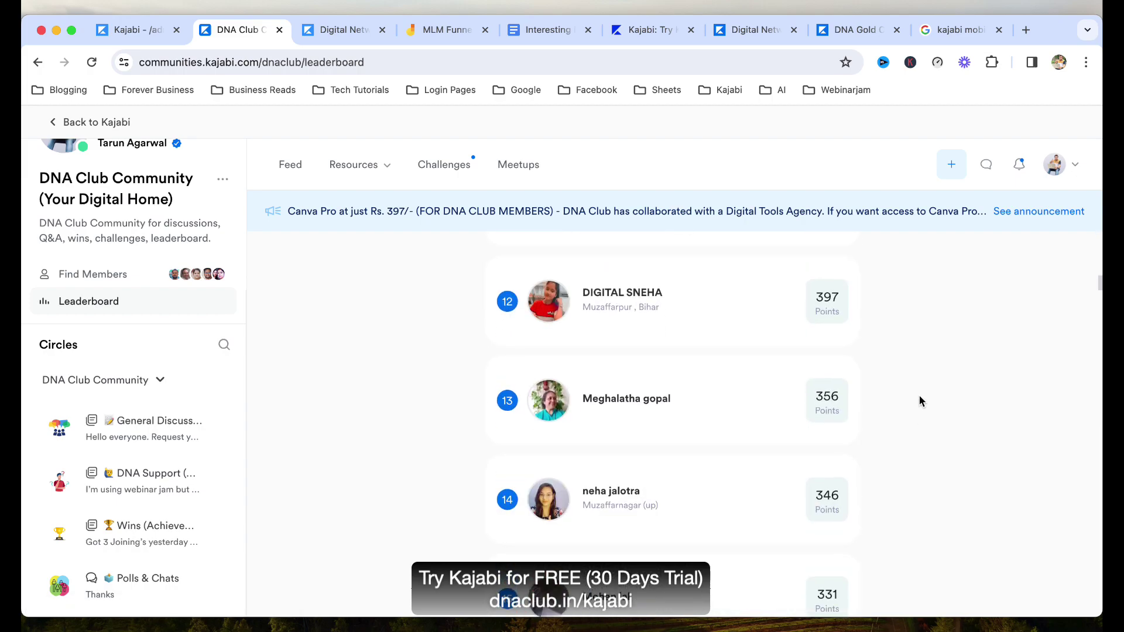
{"action": "scroll", "coordinate": [919, 396], "scroll_direction": "up", "scroll_amount": 1}
Open the community's Meetups page and check its Upcoming filter options.
{"action": "left_click", "coordinate": [518, 165]}
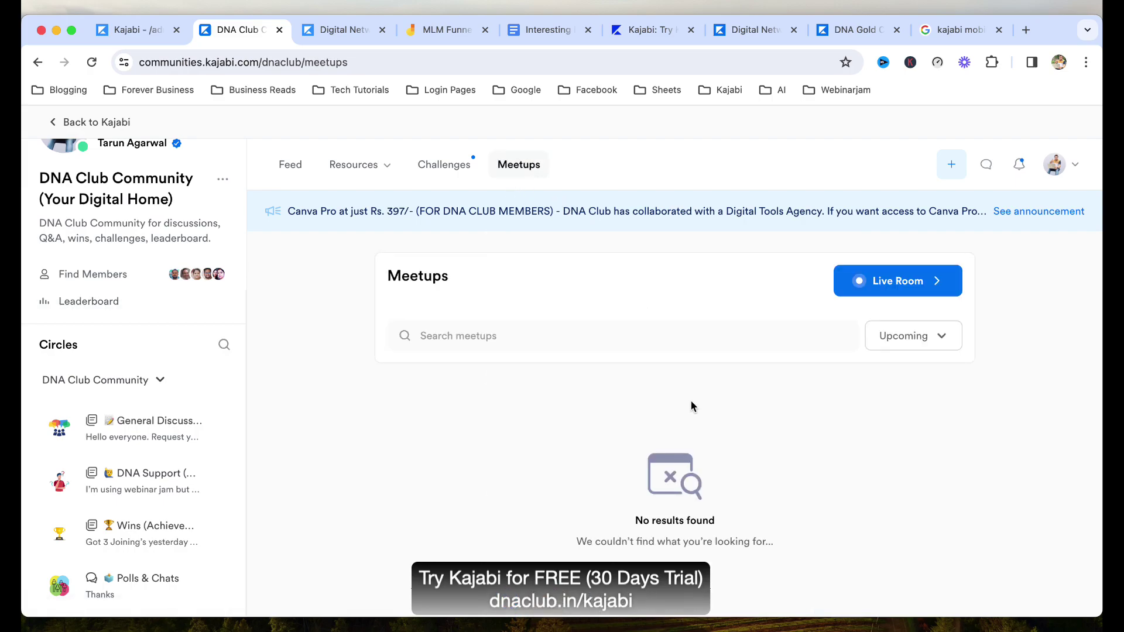
{"action": "left_click", "coordinate": [917, 338]}
{"action": "left_click", "coordinate": [916, 339]}
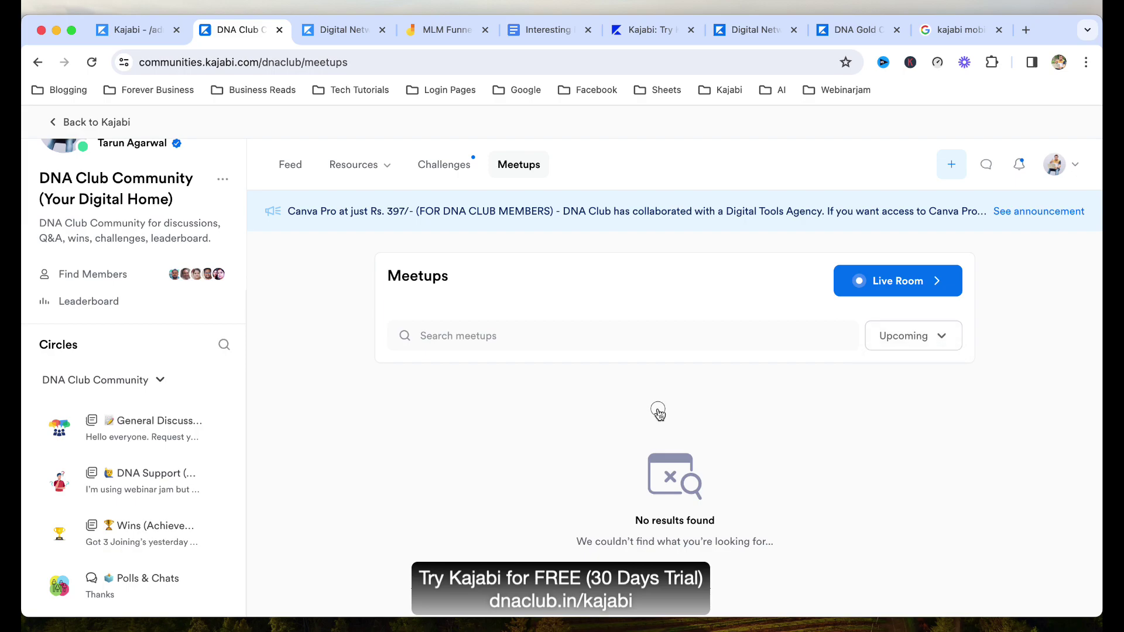
Start the community's Live Room, dismiss the recording prompt and choose not to notify members.
{"action": "left_click", "coordinate": [899, 282]}
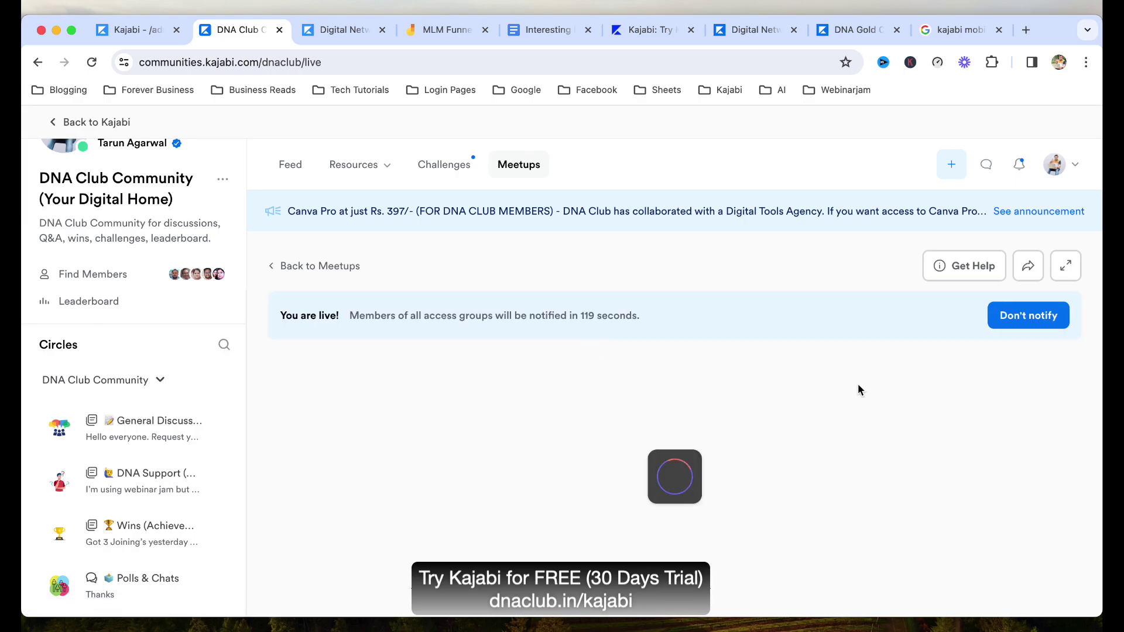
{"action": "left_click", "coordinate": [291, 165]}
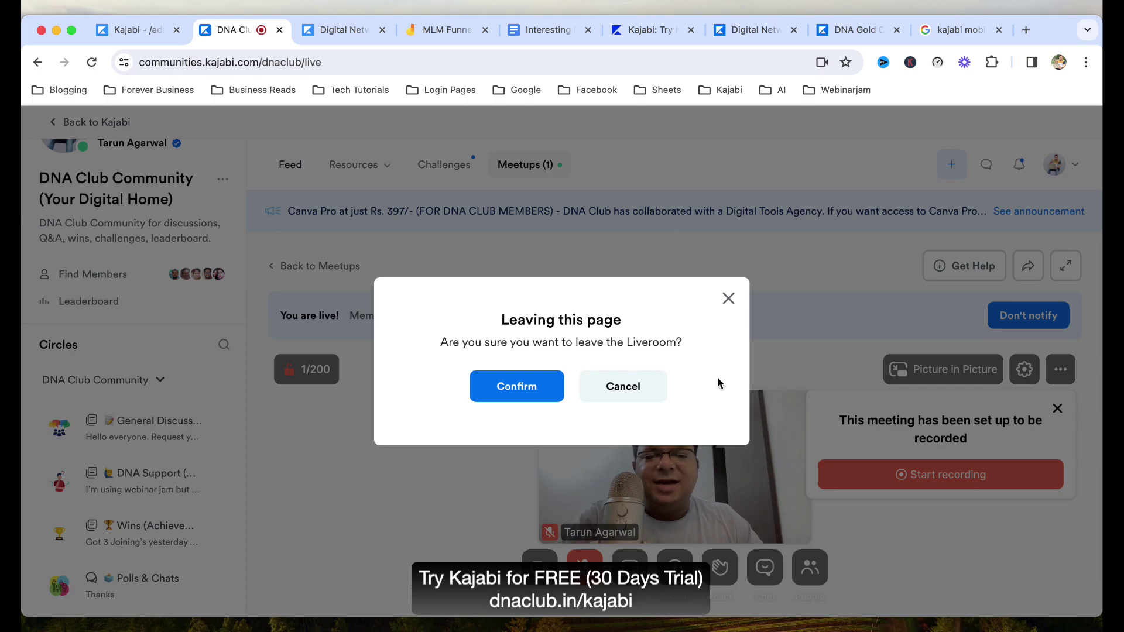
{"action": "left_click", "coordinate": [729, 299]}
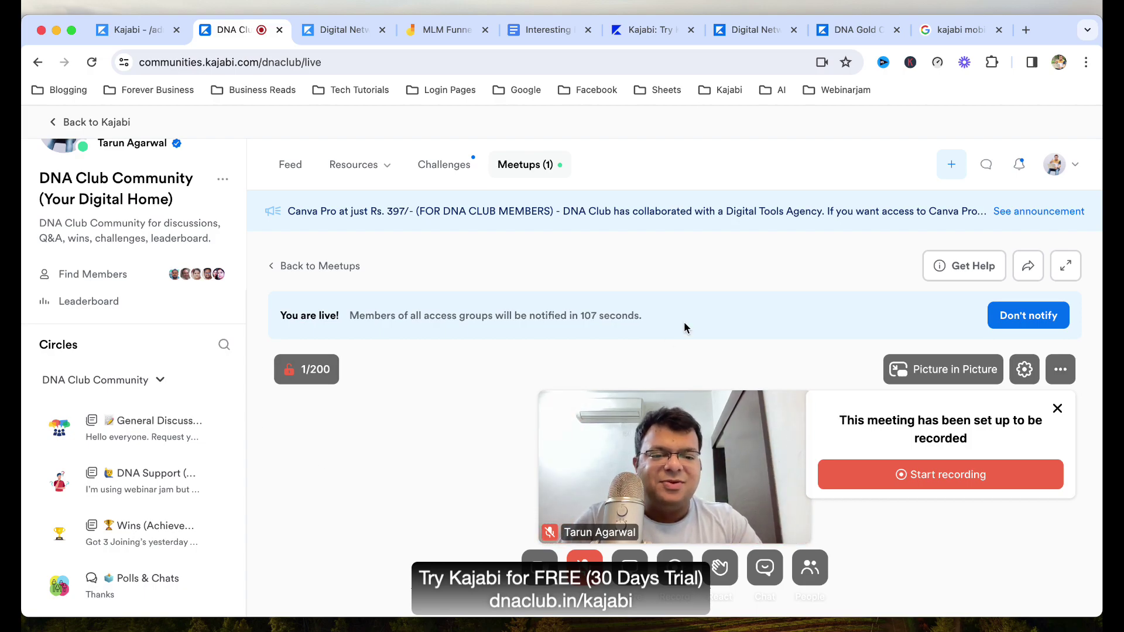
{"action": "left_click", "coordinate": [1057, 408]}
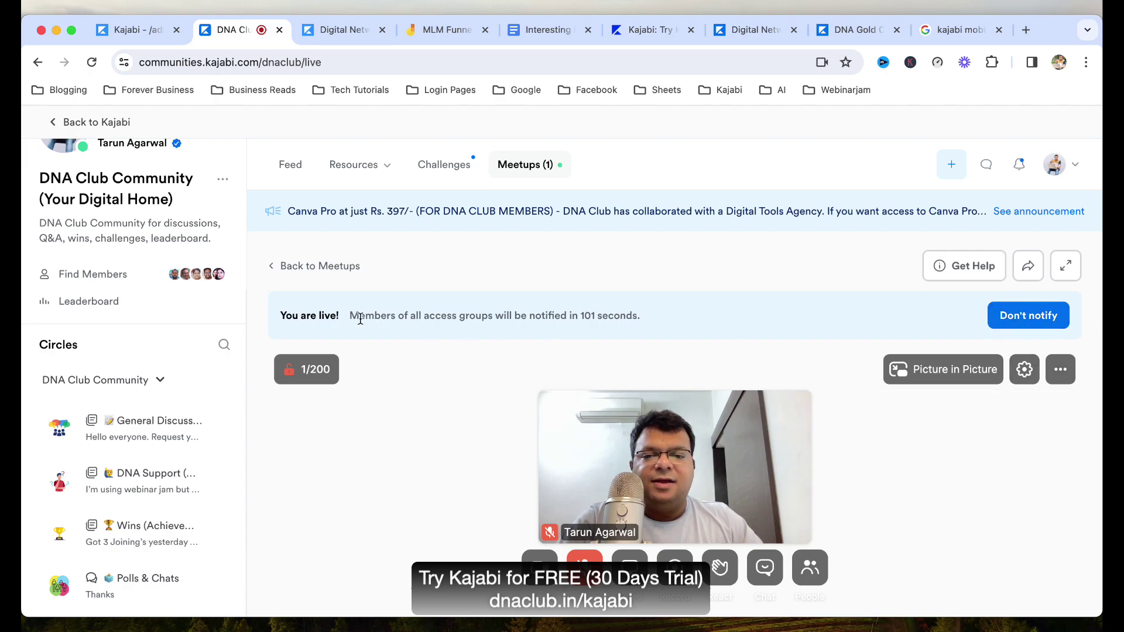
{"action": "left_click_drag", "start_coordinate": [350, 316], "coordinate": [784, 323]}
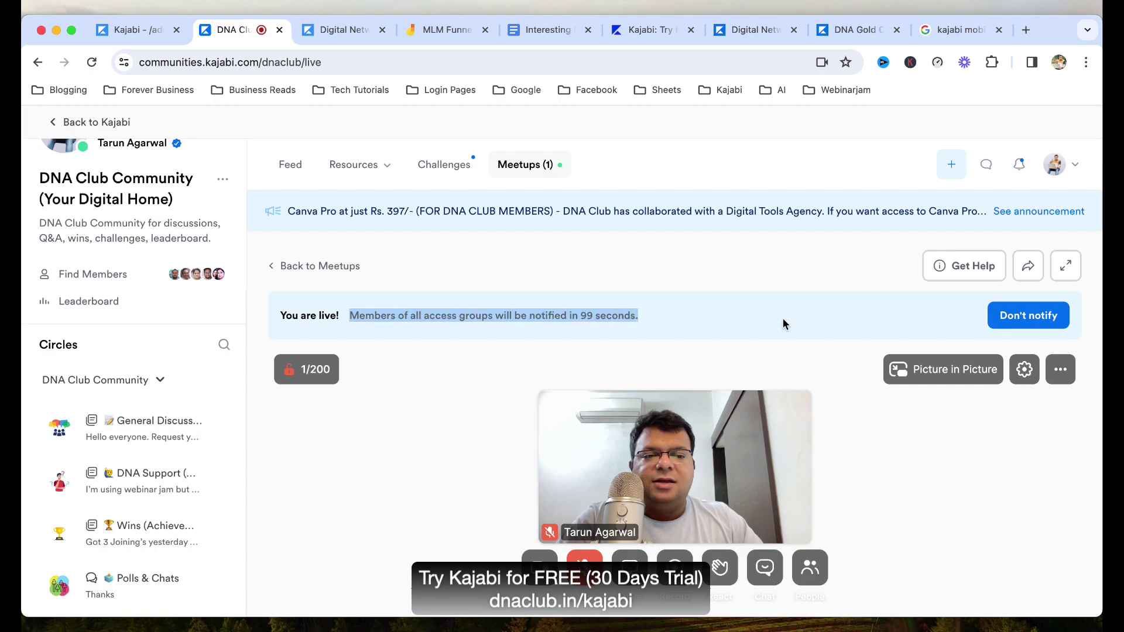
{"action": "left_click", "coordinate": [1025, 315]}
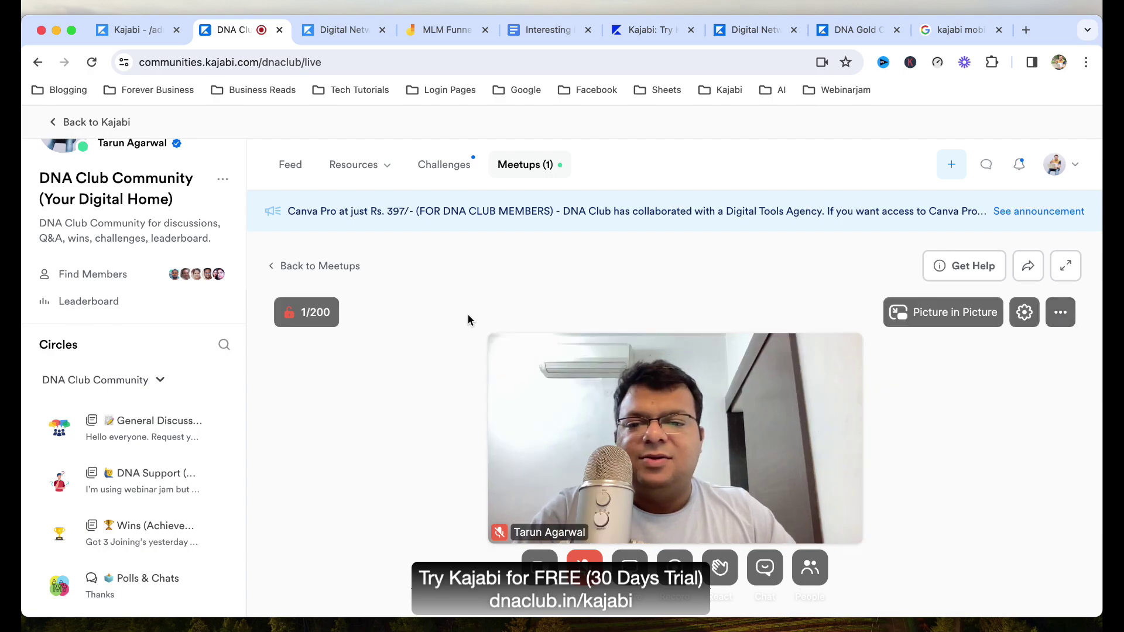
Leave the Live Room and return to the community feed with the sidebar's community header in view.
{"action": "left_click", "coordinate": [320, 266]}
{"action": "left_click", "coordinate": [518, 389]}
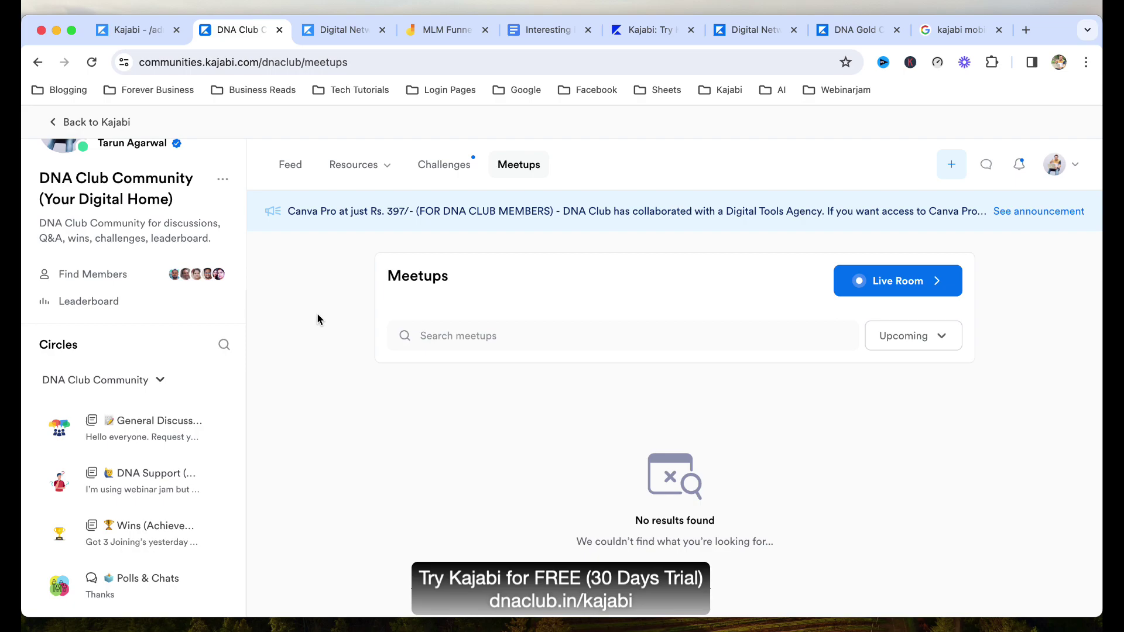
{"action": "left_click", "coordinate": [307, 173]}
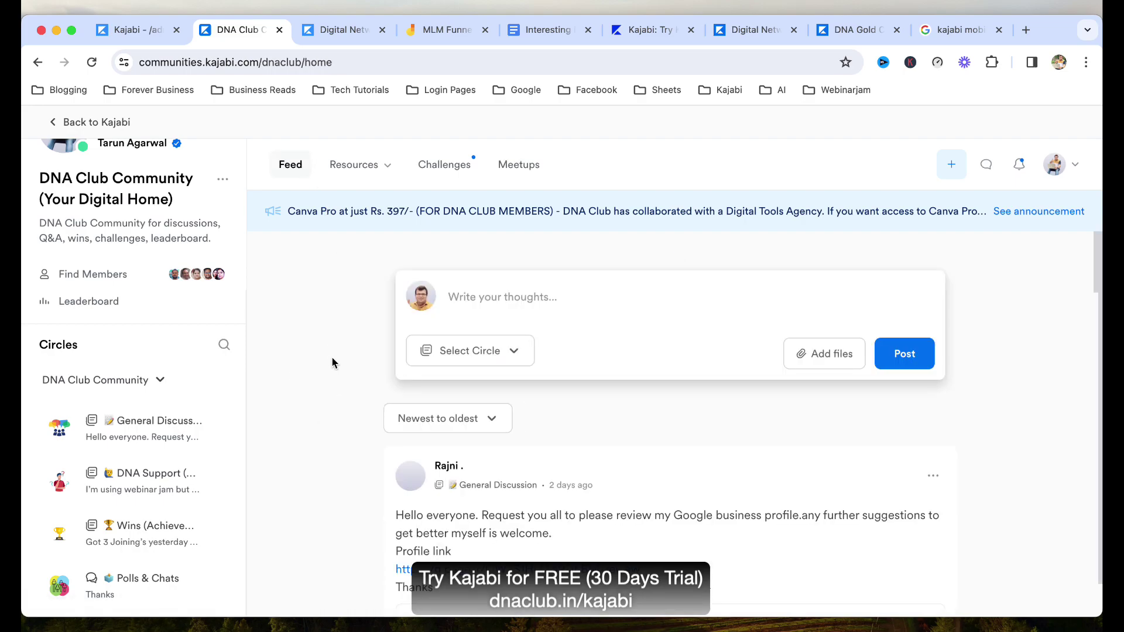
{"action": "scroll", "coordinate": [172, 357], "scroll_direction": "up", "scroll_amount": 5}
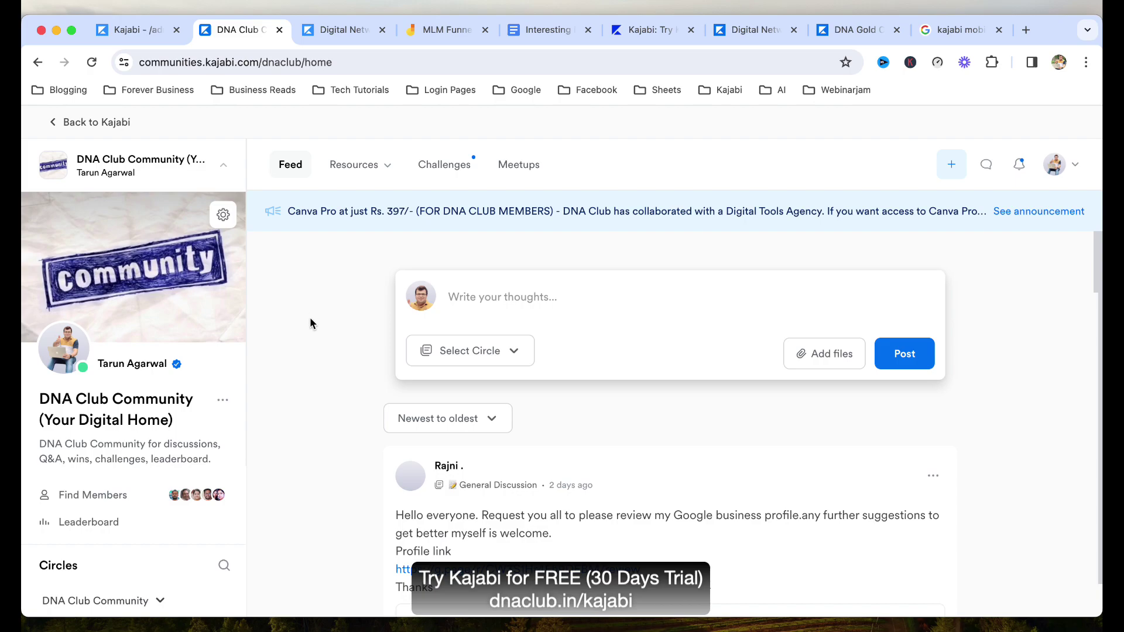
Switch to the workshop mind map to review the Day 4 topics, and look over the bonus list in kajabi bonuses.png.
{"action": "scroll", "coordinate": [311, 319], "scroll_direction": "down", "scroll_amount": 1}
{"action": "scroll", "coordinate": [206, 425], "scroll_direction": "down", "scroll_amount": 4}
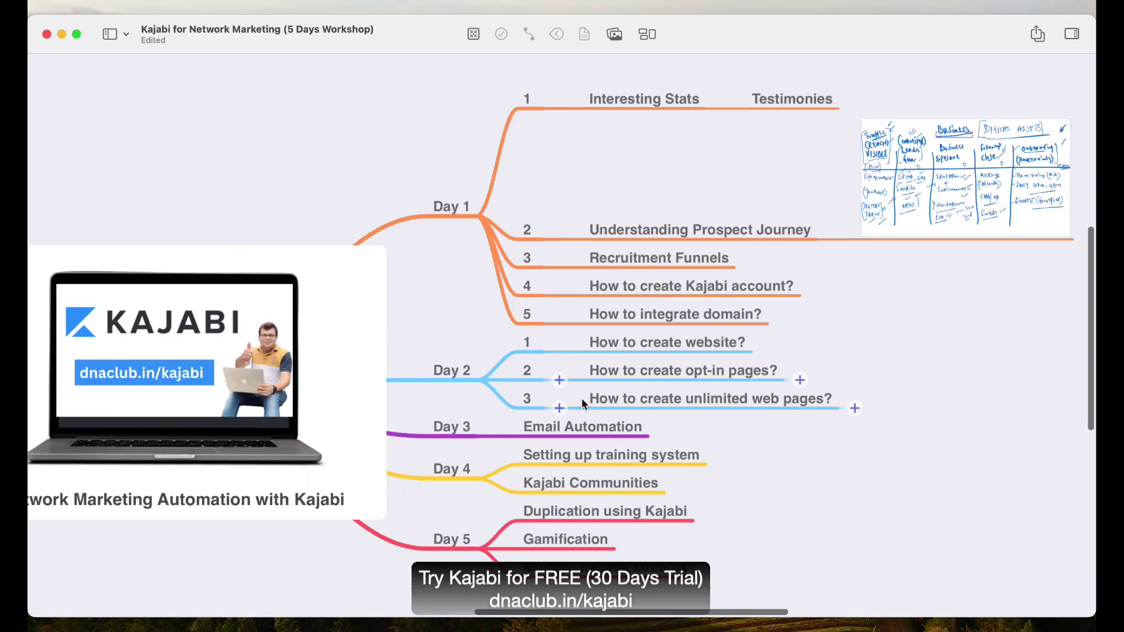
{"action": "left_click_drag", "start_coordinate": [770, 454], "coordinate": [642, 470]}
{"action": "left_click", "coordinate": [813, 482]}
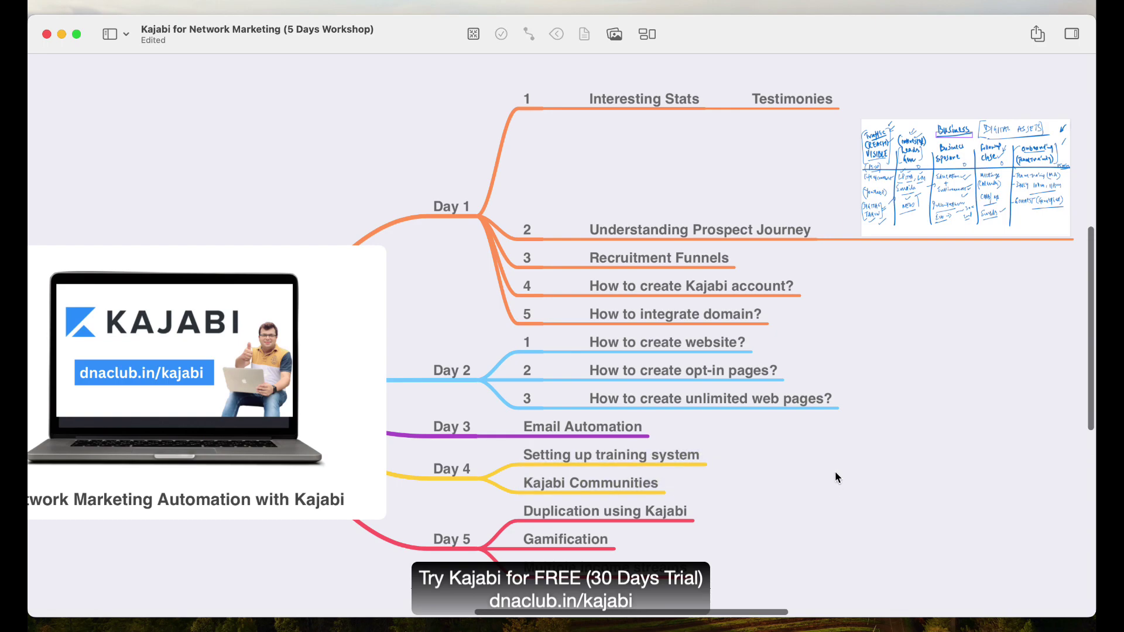
{"action": "scroll", "coordinate": [820, 489], "scroll_direction": "right", "scroll_amount": 3}
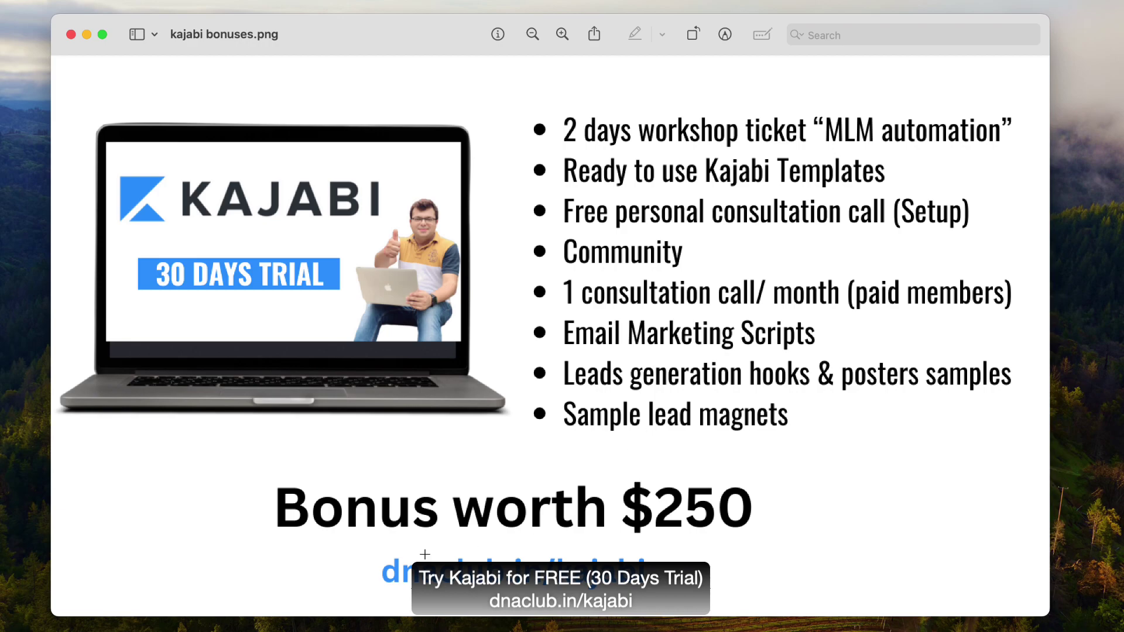
{"action": "left_click_drag", "start_coordinate": [521, 91], "coordinate": [1040, 452]}
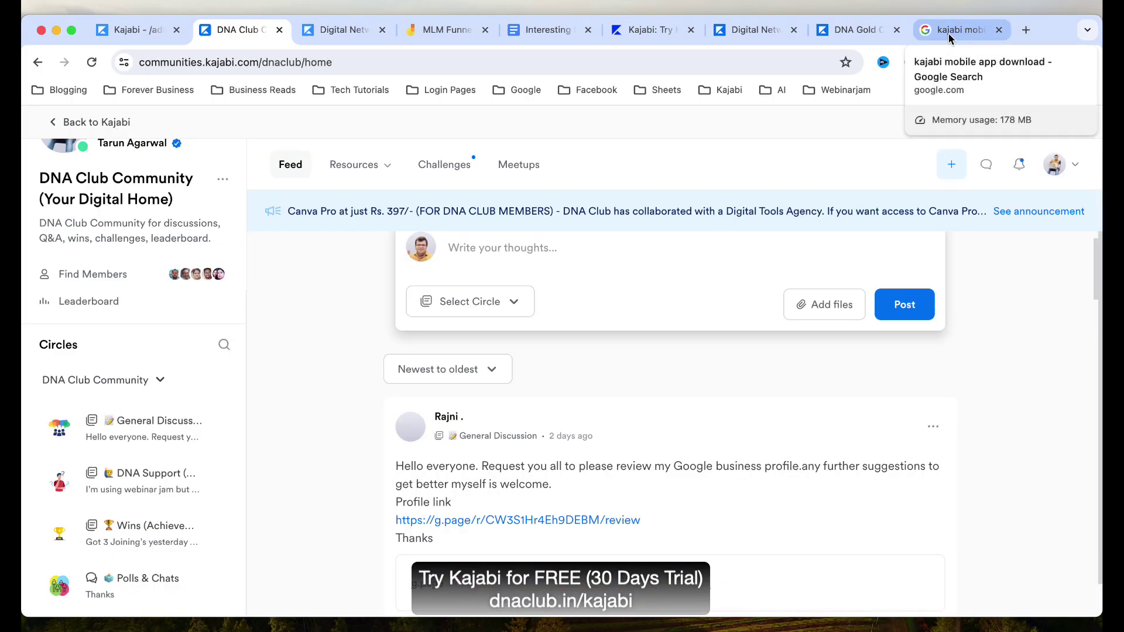
Load dnaclub.in/kajabi in the browser tab that holds the Kajabi mobile app search.
{"action": "left_click", "coordinate": [949, 32]}
{"action": "left_click", "coordinate": [655, 62]}
{"action": "type", "text": "dnaclub.in/tl"}
{"action": "key", "text": "BackSpace"}
{"action": "key", "text": "BackSpace"}
{"action": "type", "text": "kajabi"}
{"action": "key", "text": "Return"}
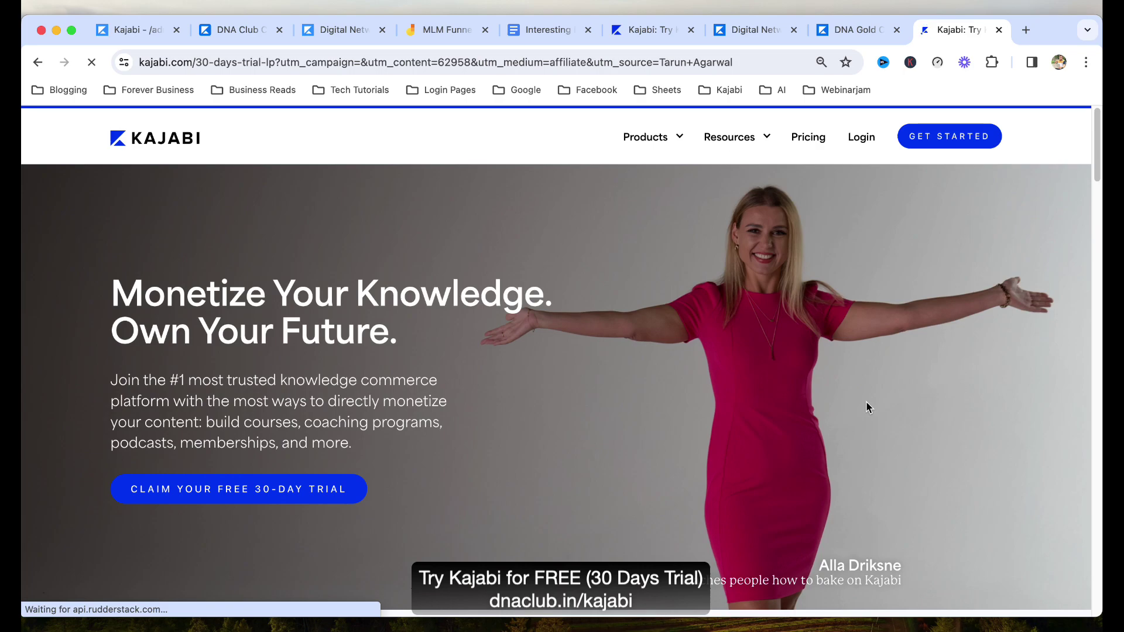
{"action": "left_click", "coordinate": [759, 262]}
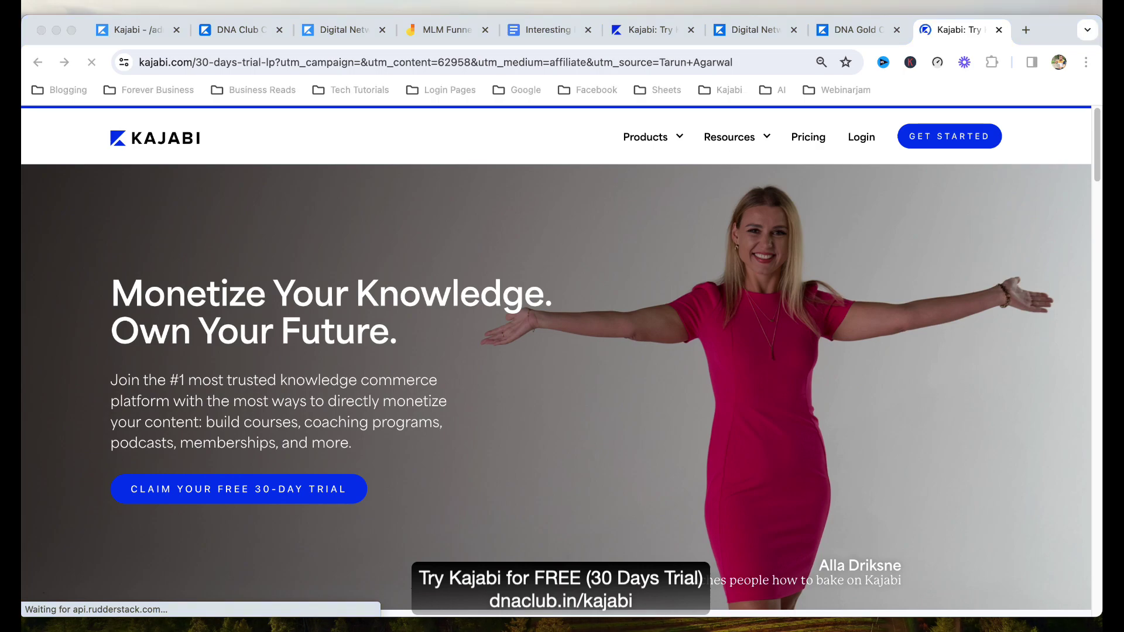